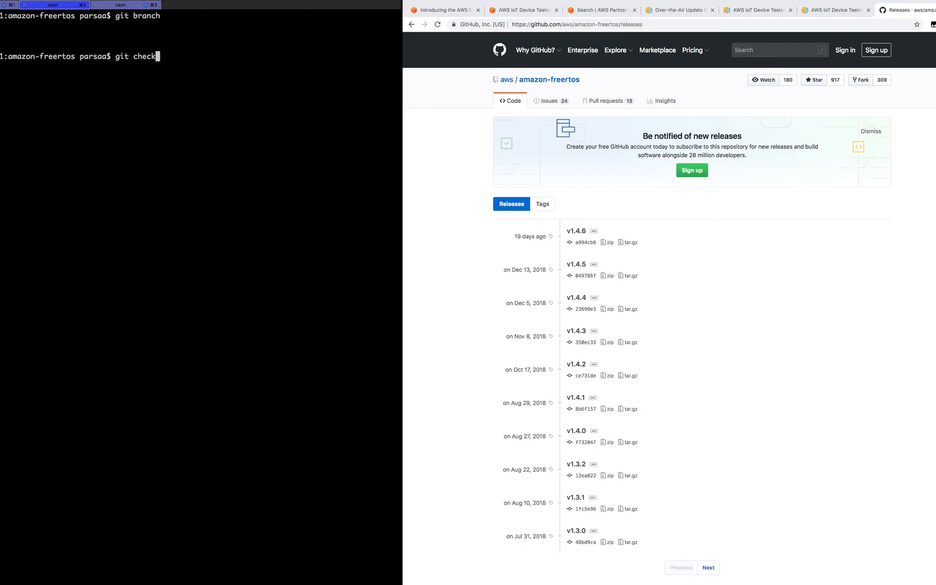
- Check out the master branch and show its git log
text(ma)
key(BackSpace)
key(BackSpace)
text(master)
key(Return)
text(git log)
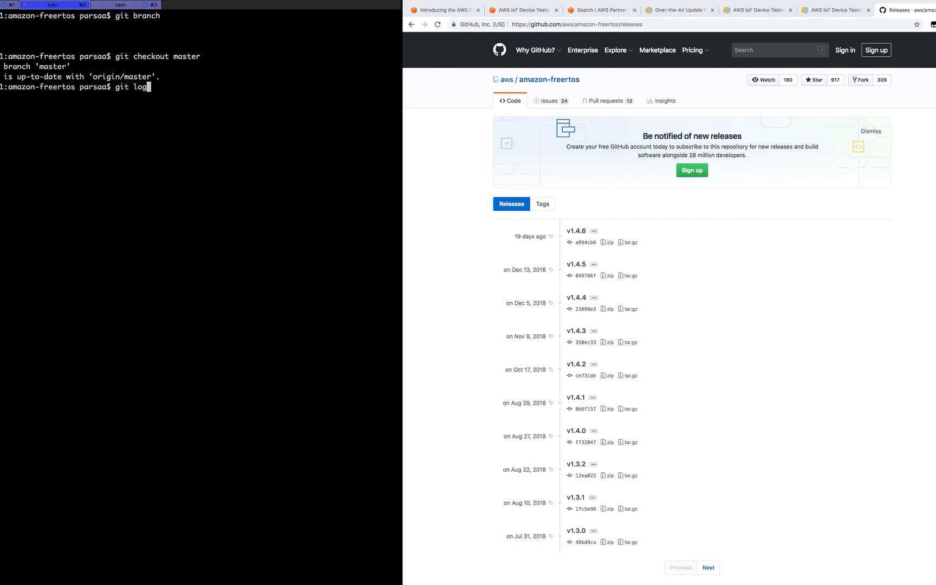
key(Return)
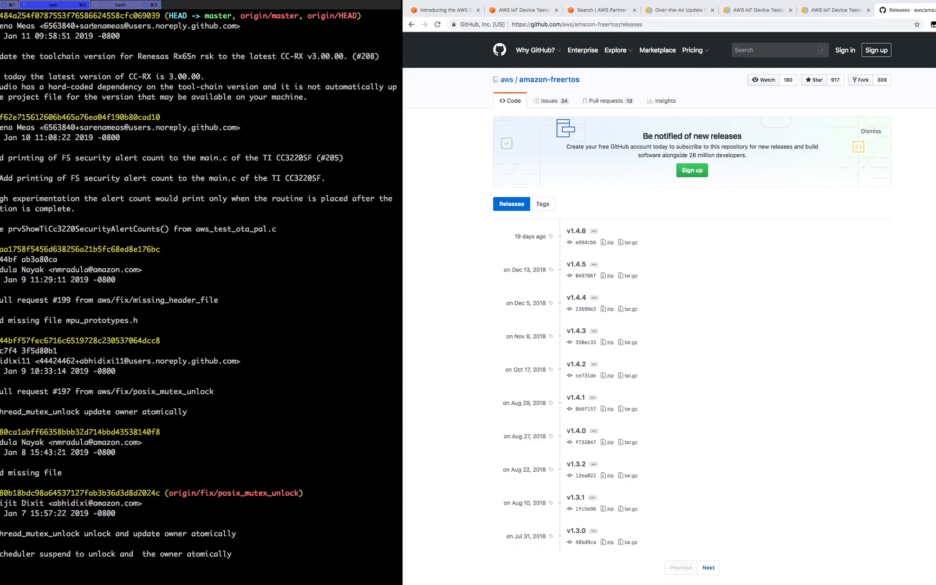
- Find the commit tagged v1.4.6 in the log, select its hash, and exit the log
drag(93, 15, 75, 16)
scroll(112, 107, down, 5)
scroll(199, 293, down, 11)
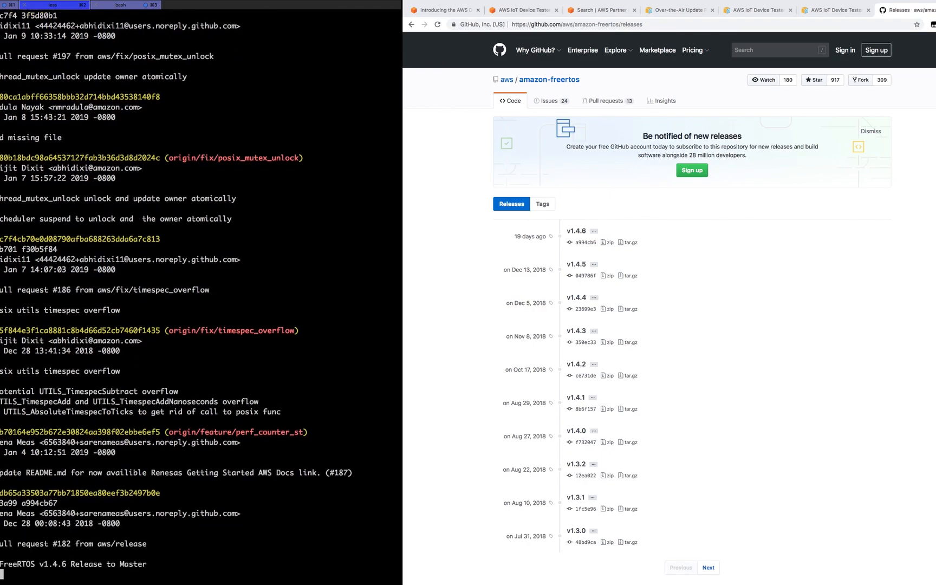
scroll(121, 115, down, 7)
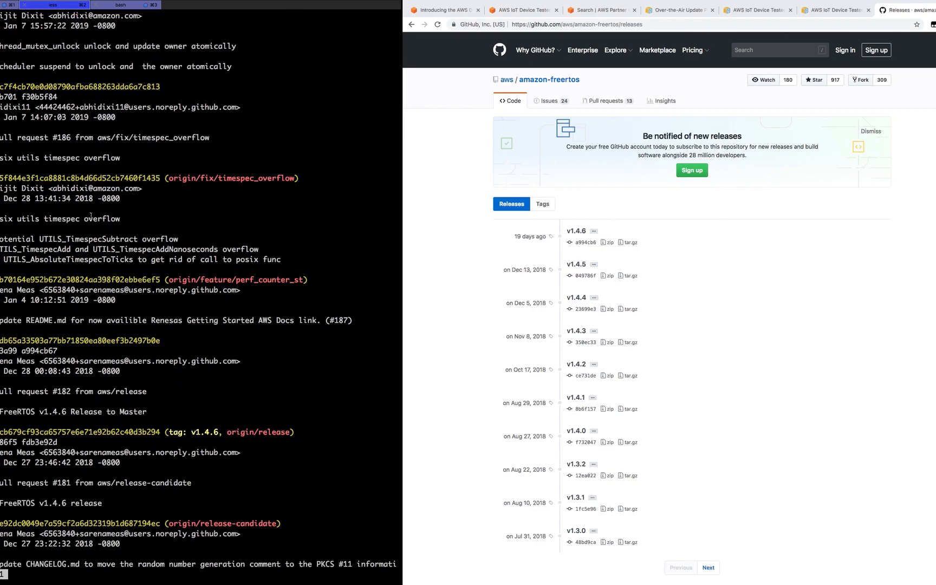
drag(191, 432, 217, 433)
double_click(128, 432)
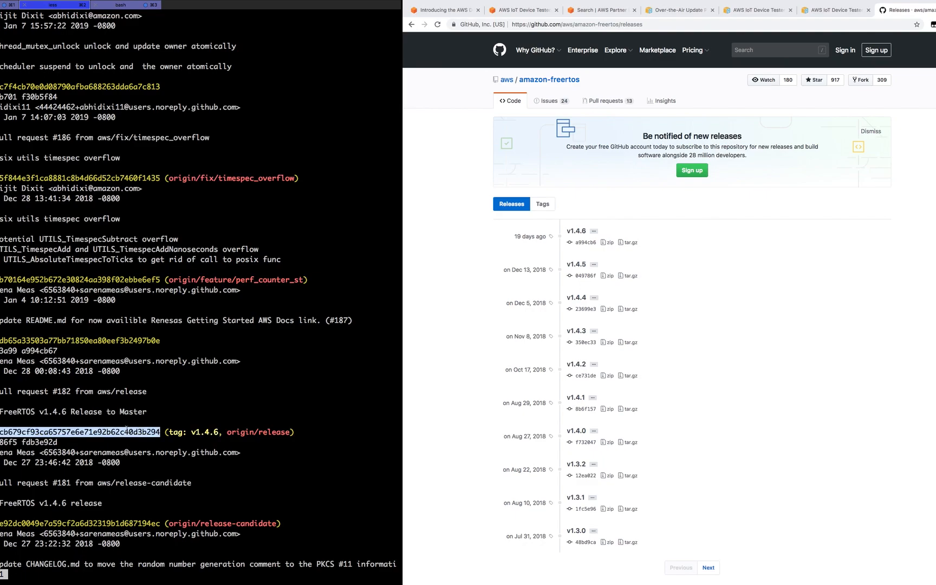
key(q)
- Check out the copied v1.4.6 commit hash with git checkout
text(git chekcout)
key(BackSpace)
key(BackSpace)
key(BackSpace)
key(BackSpace)
key(BackSpace)
text(kout)
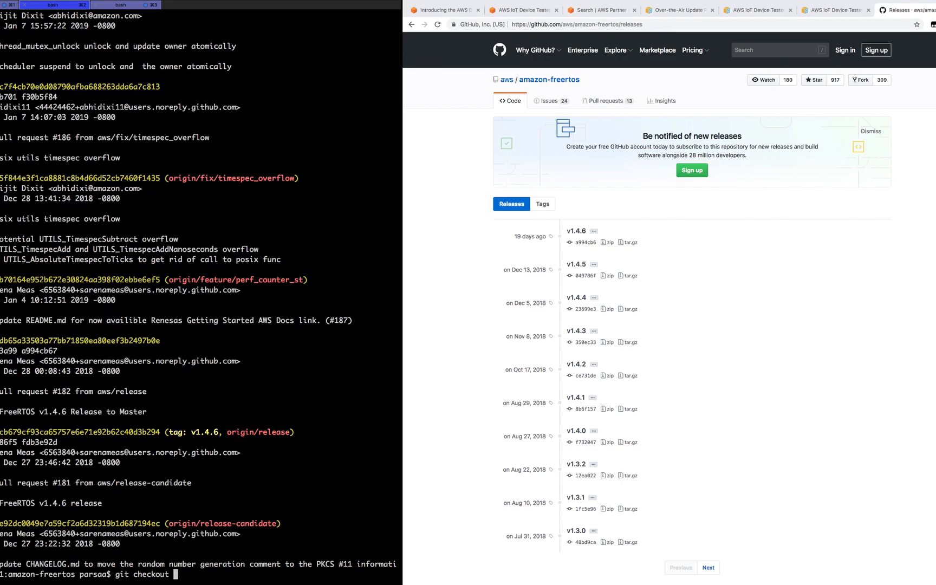
text(a994cb679cf93ca65757e6e71e92b62c40d3b294)
key(Return)
- Create branch v1.4.6 with git checkout -b, then verify it with git branch and git log
text(git checkout -b v1.4.6)
key(Return)
text(git branch)
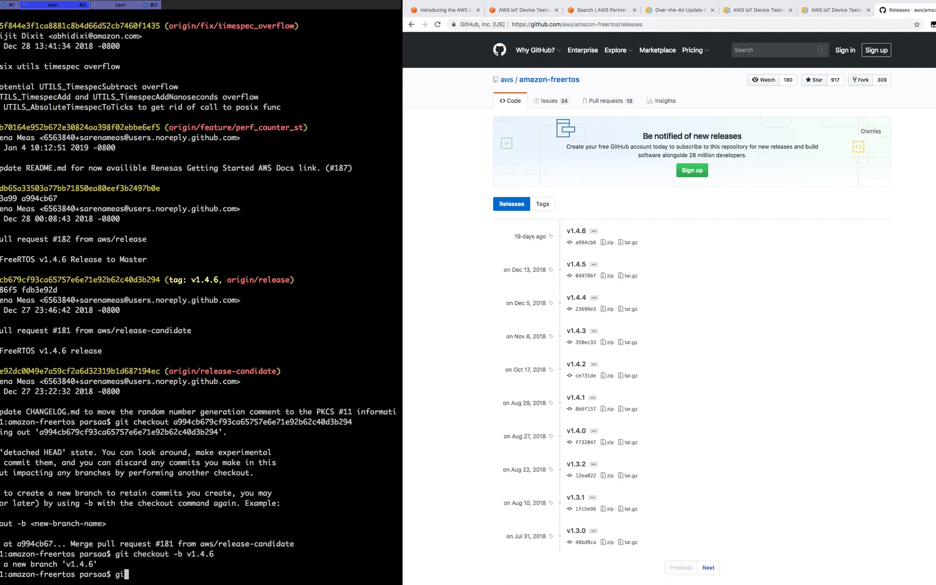
key(Return)
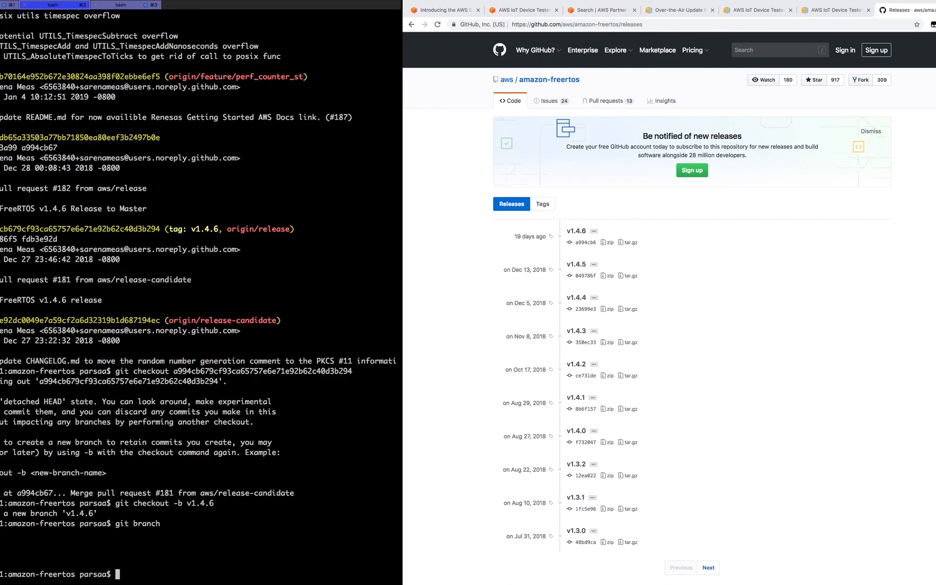
text(git log)
key(Return)
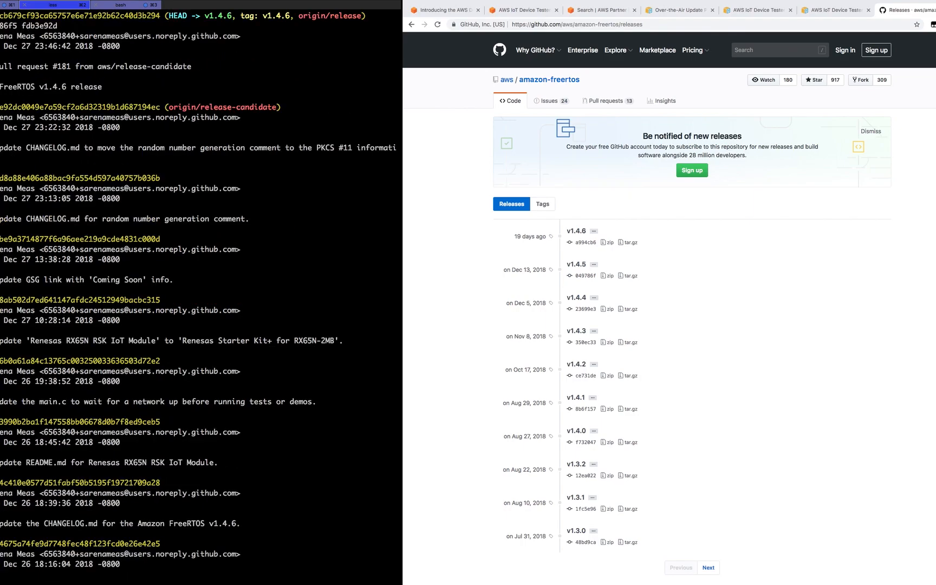
double_click(113, 16)
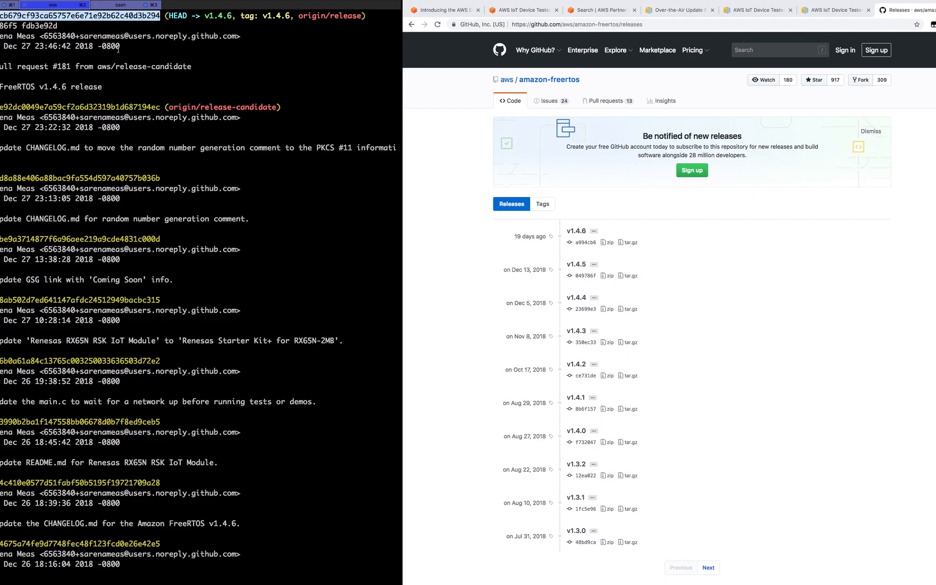
key(q)
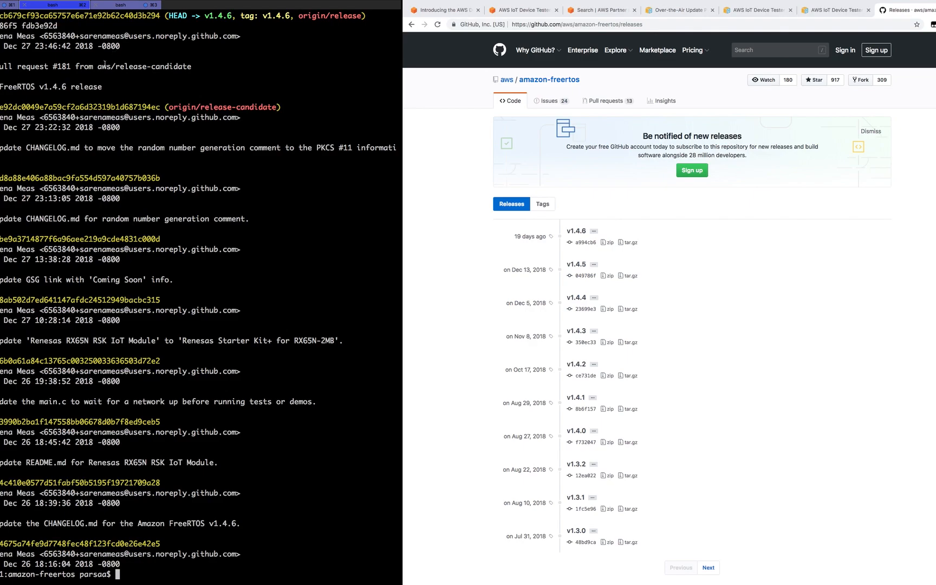
- Download the Mac Device Tester build for Amazon FreeRTOS v1.4.4 from the AWS page
click(515, 10)
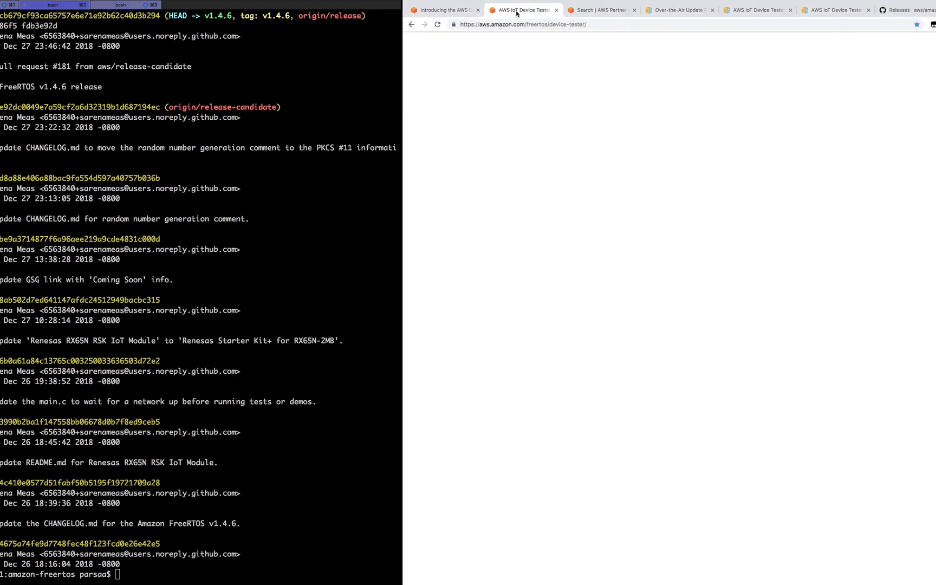
scroll(583, 299, down, 8)
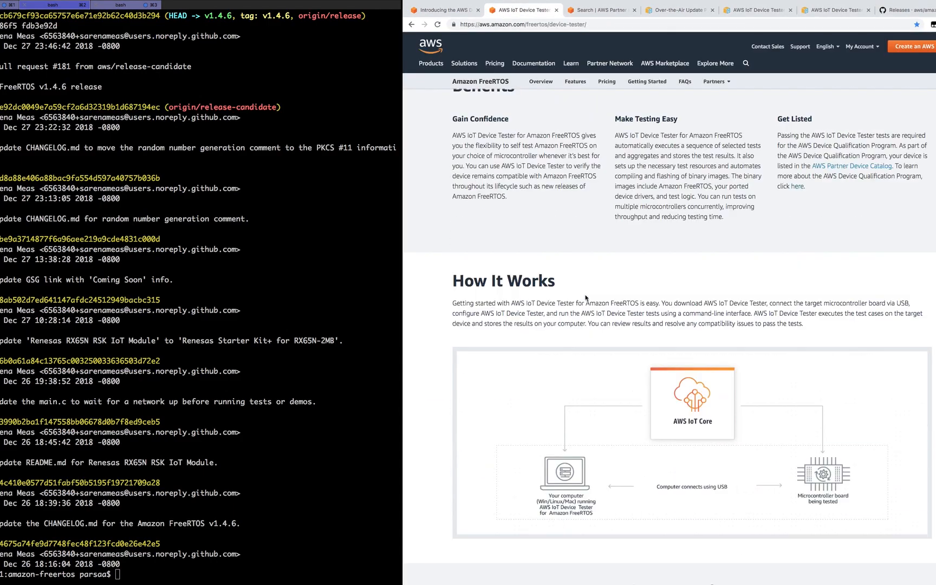
scroll(584, 299, down, 1)
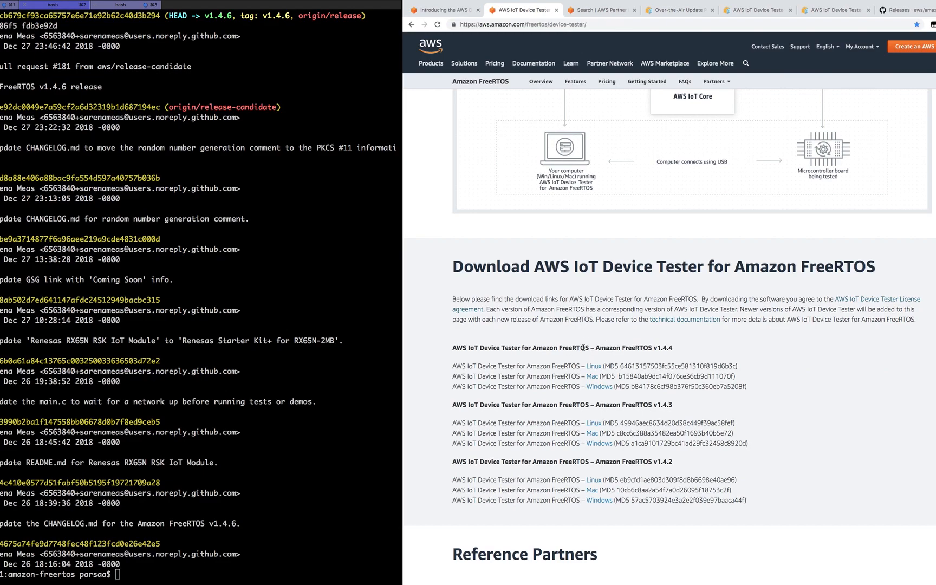
drag(583, 348, 488, 345)
drag(598, 348, 674, 348)
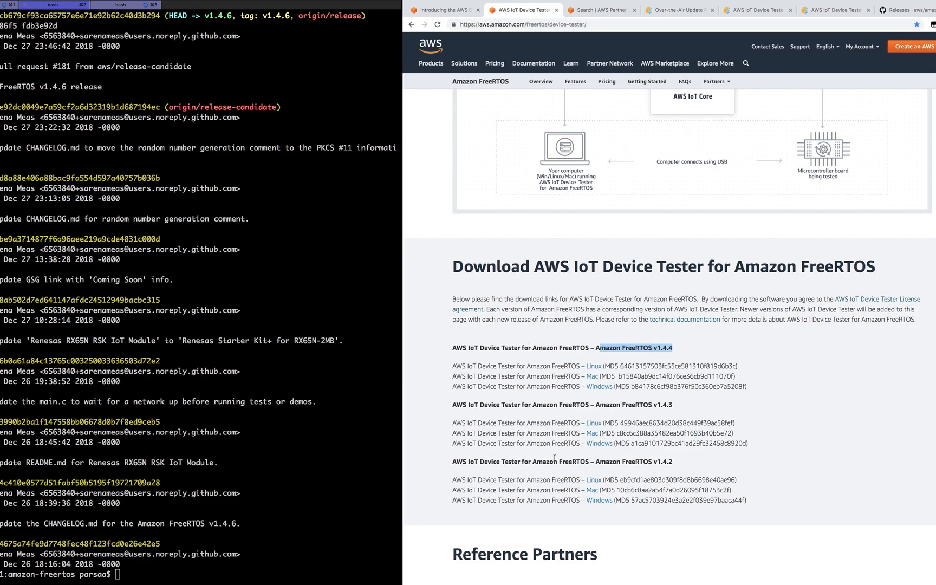
click(594, 380)
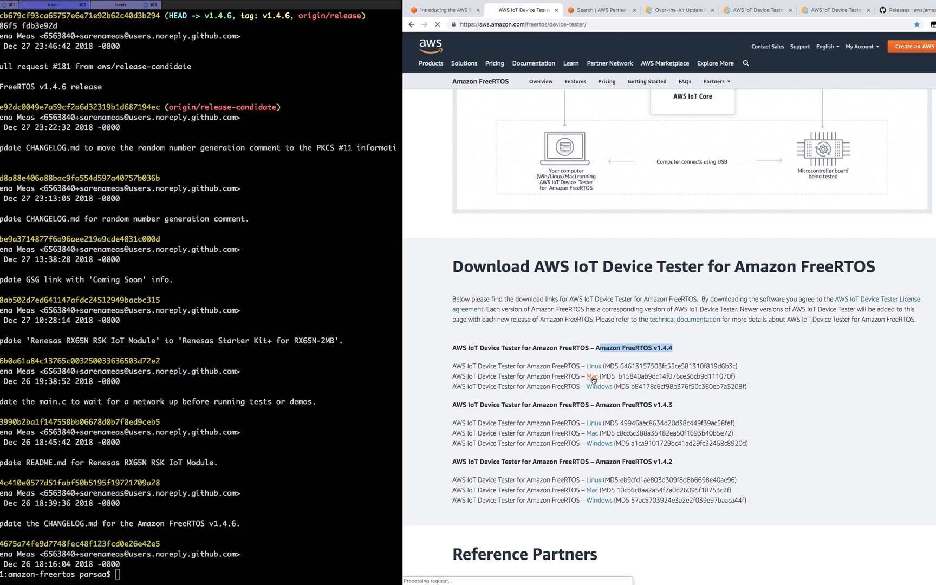
- Run git checkout v1.4.4 in the terminal, then clear the screen
click(235, 468)
text(git check)
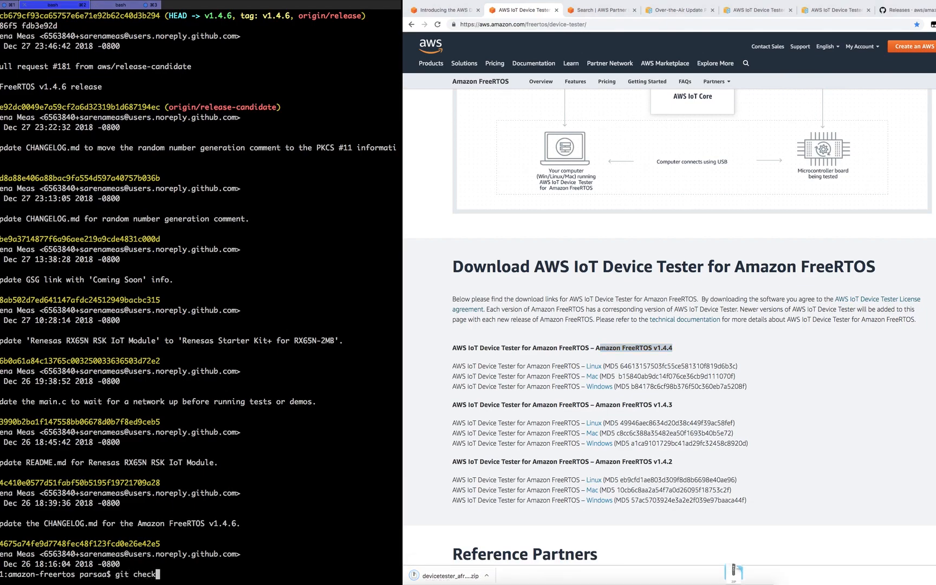
text(out v1.4.4)
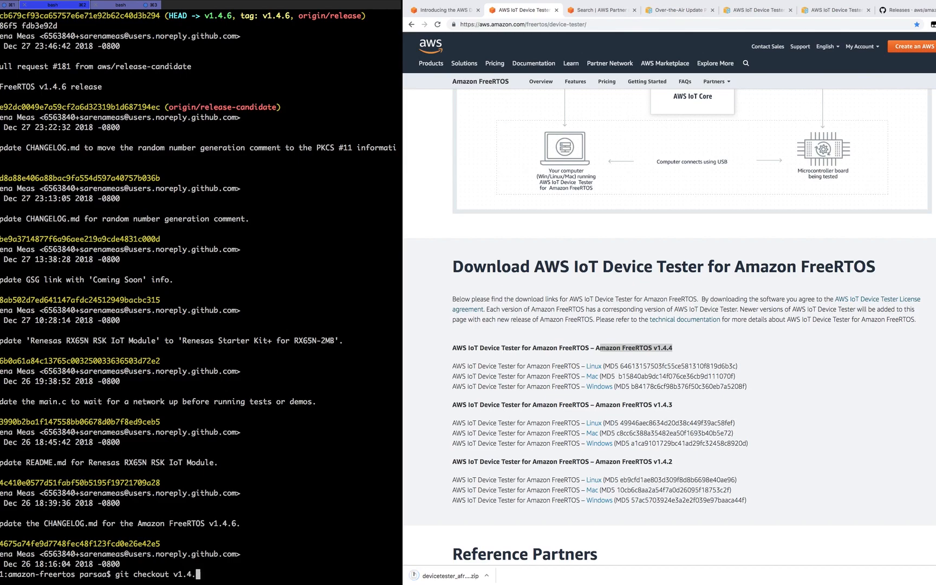
key(Return)
text(clear)
key(Return)
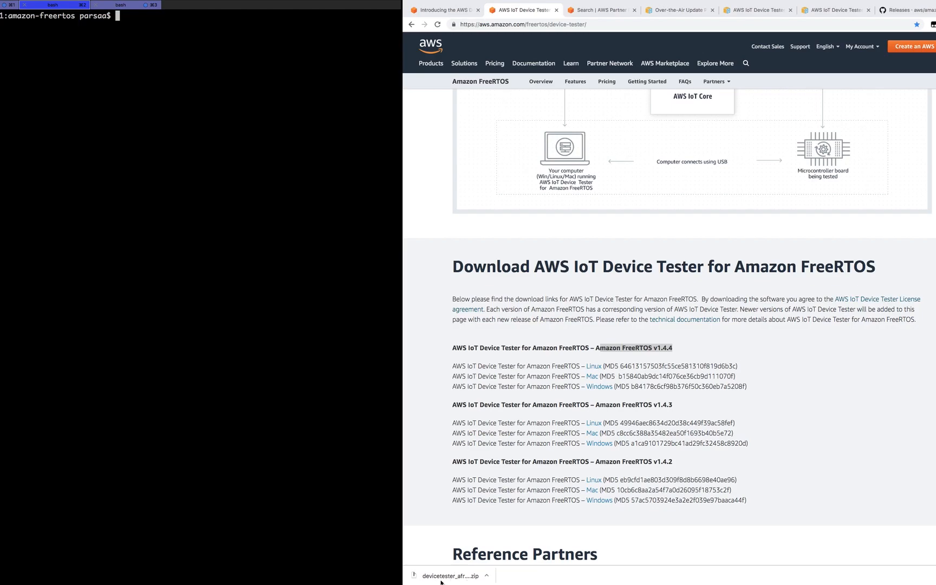
- Extract the downloaded Device Tester zip in Finder's Downloads folder
key(ctrl+Left)
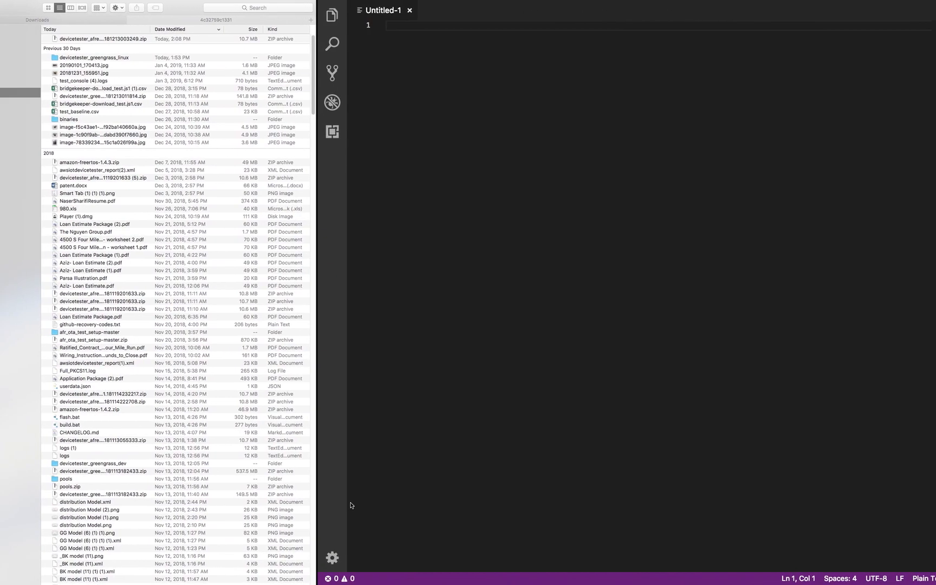
double_click(93, 40)
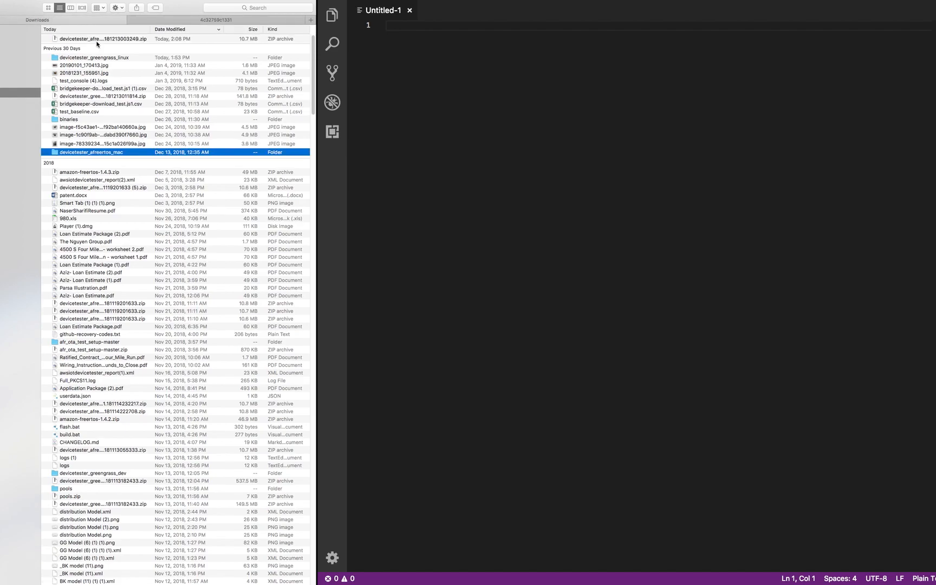
double_click(105, 153)
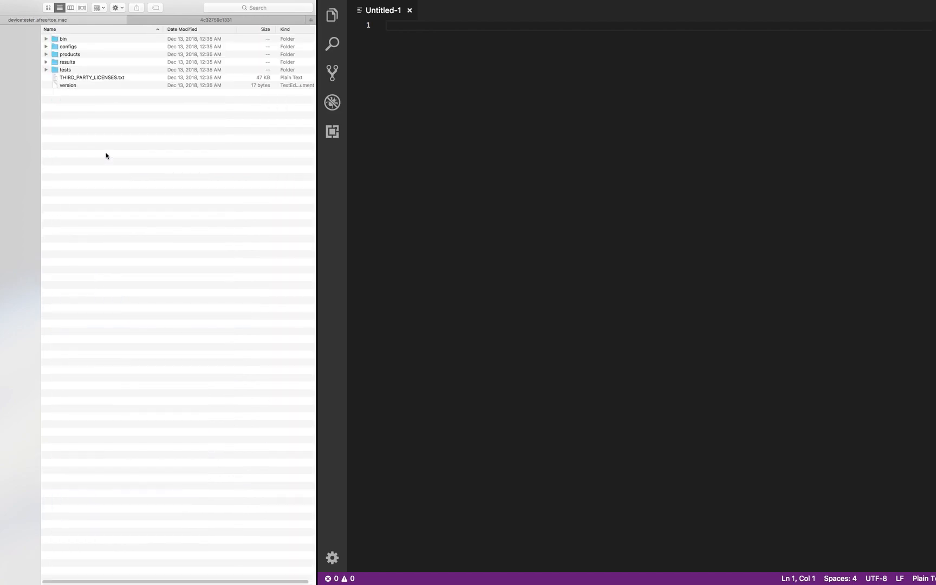
click(17, 93)
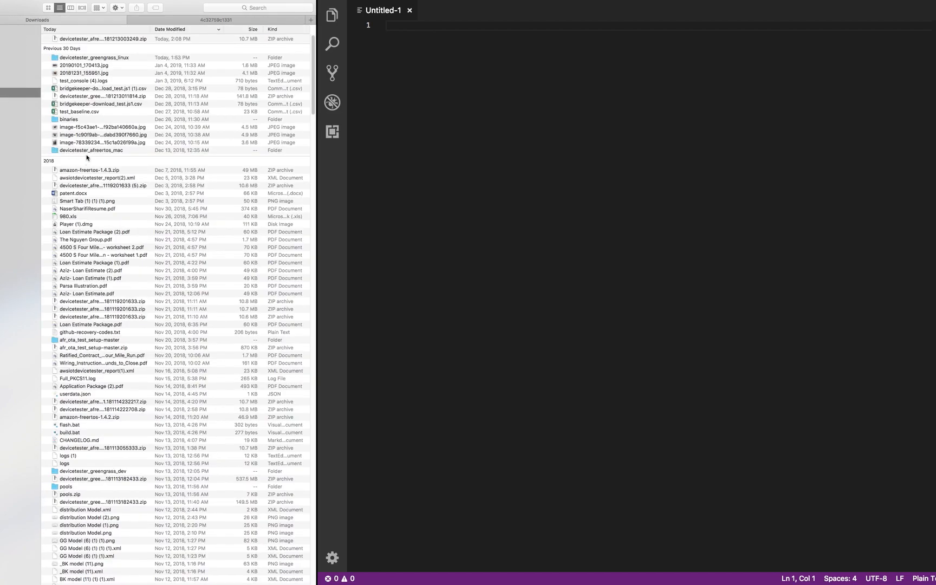
- Rename the devicetester_afreertos_mac folder to idt
click(87, 151)
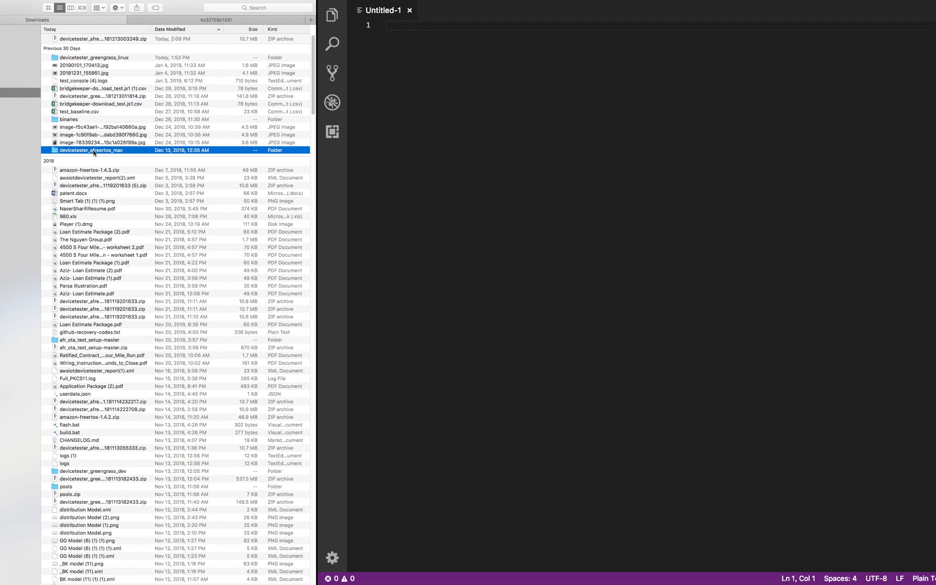
right_click(93, 152)
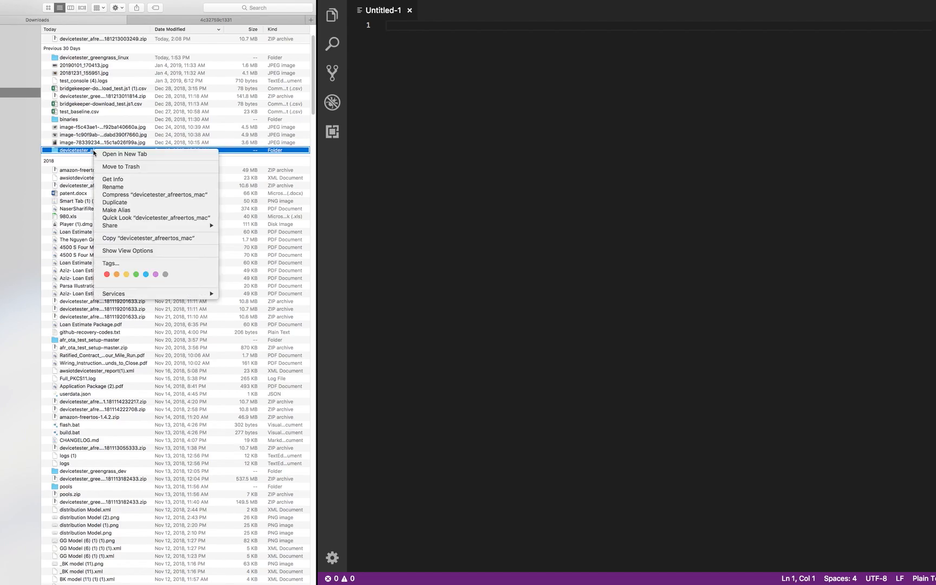
click(116, 187)
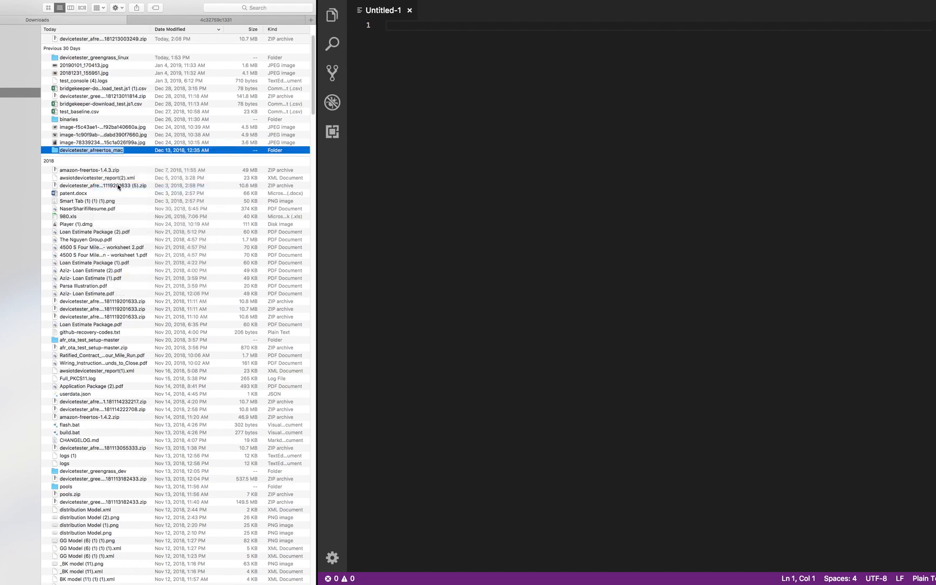
text(idt)
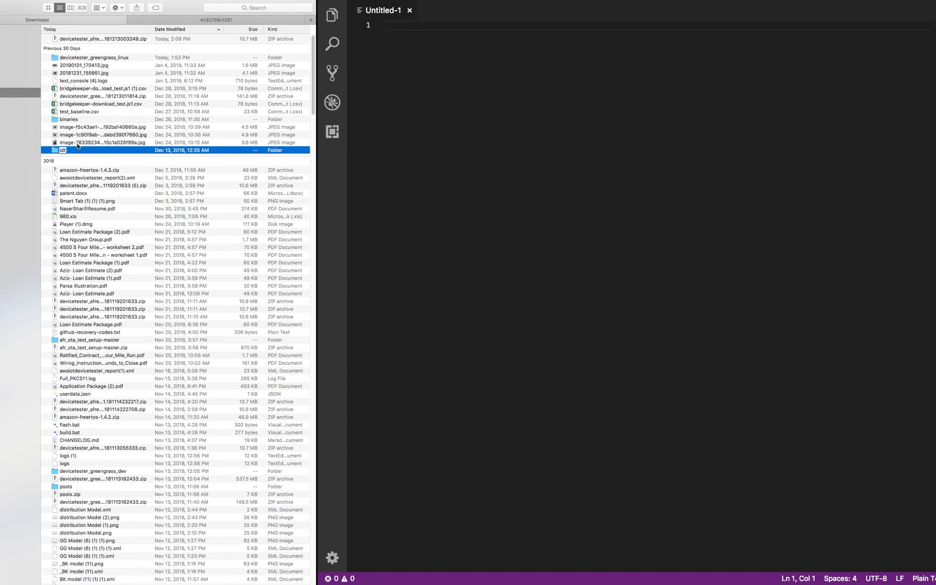
key(Return)
- Inside the idt folder, expand configs and drag config.json into the VS Code editor
double_click(75, 150)
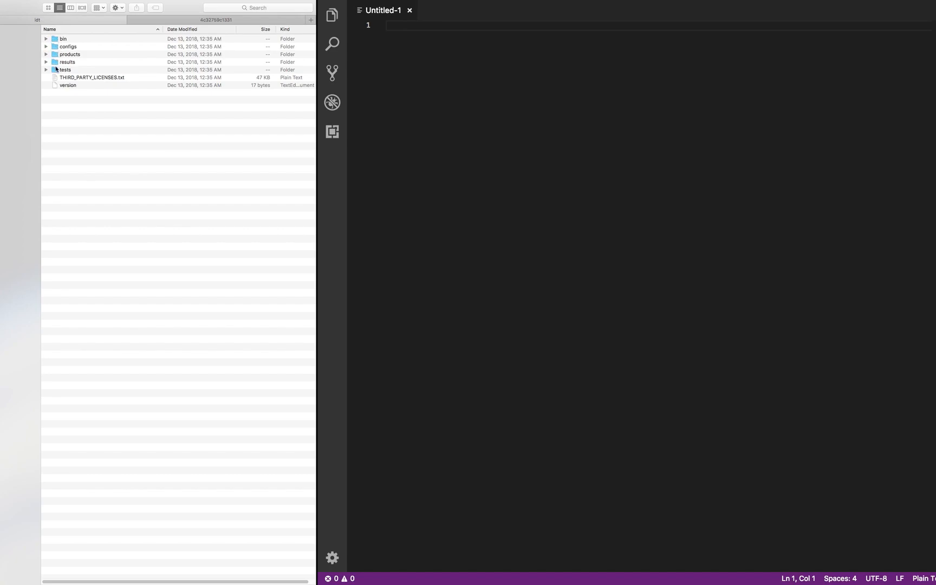
click(46, 38)
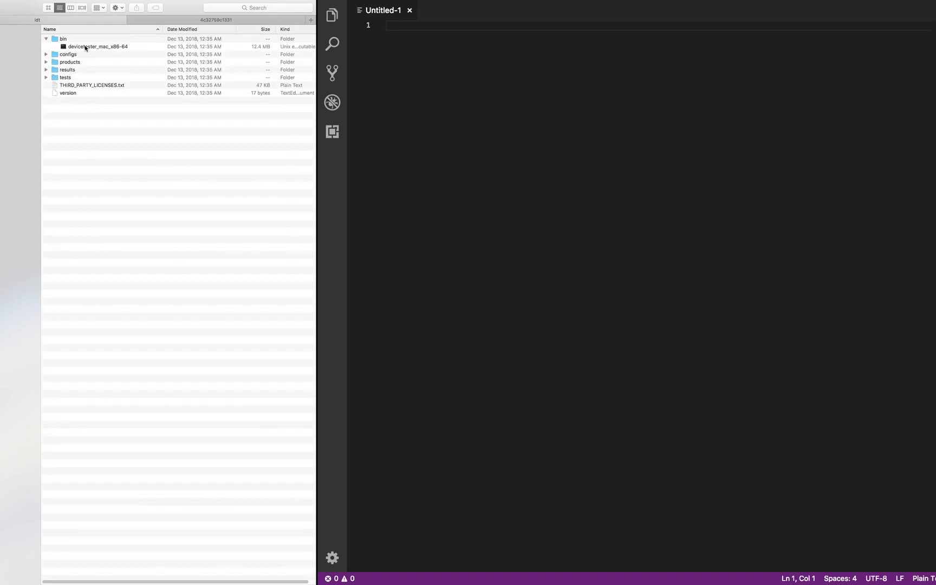
click(46, 39)
click(46, 46)
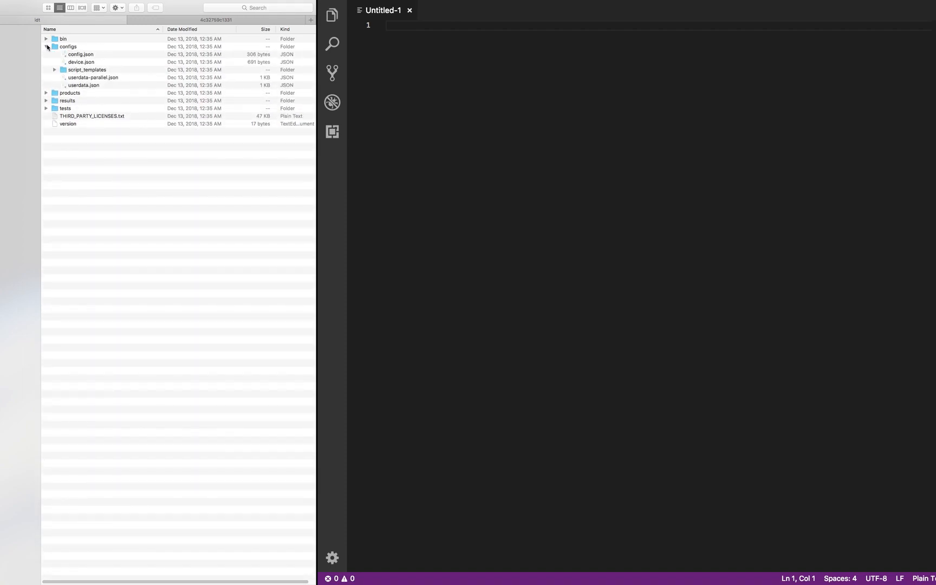
click(46, 47)
click(55, 47)
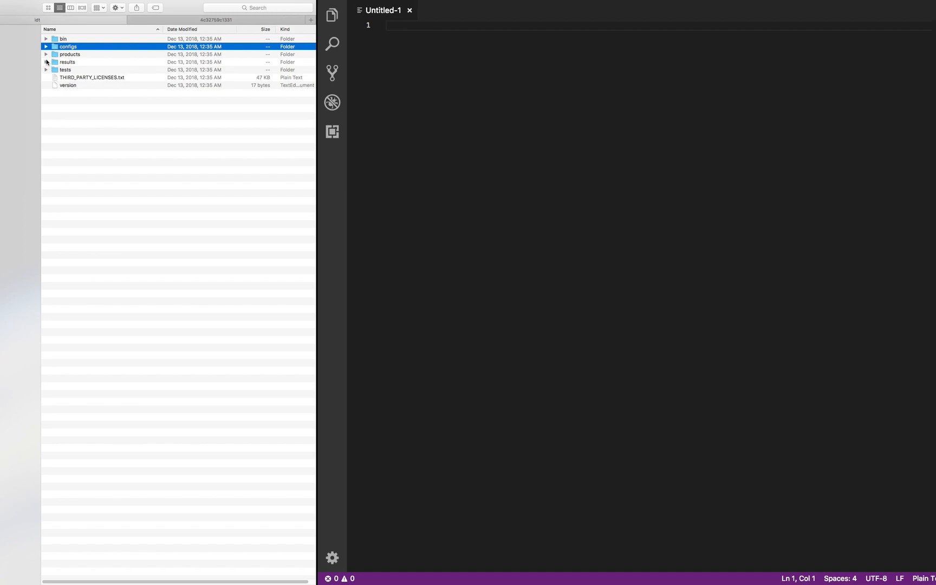
click(47, 62)
click(46, 47)
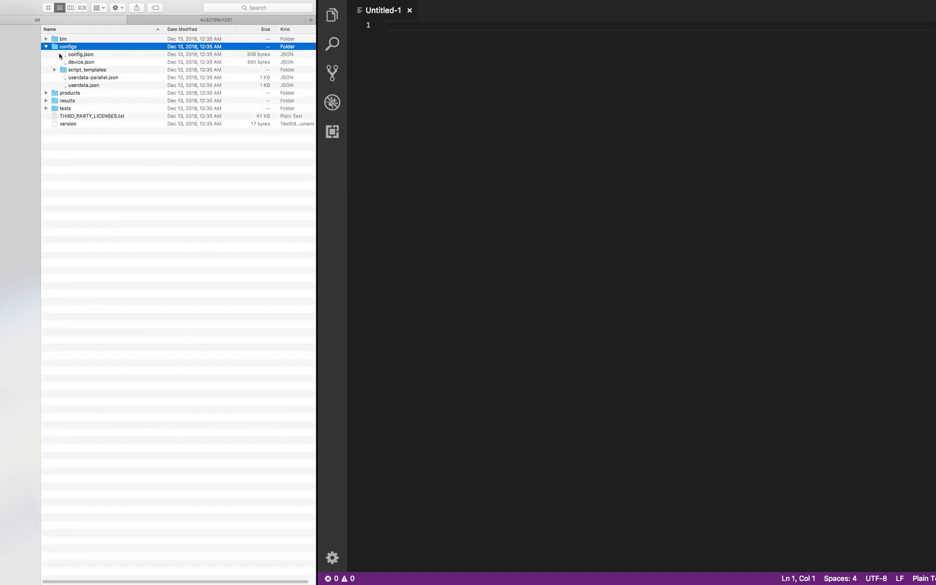
click(77, 56)
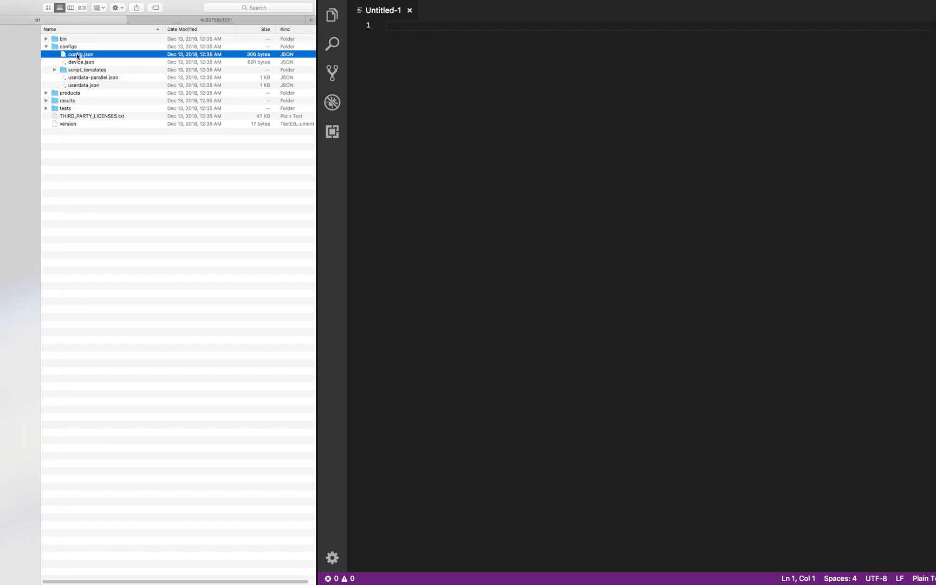
drag(77, 55, 549, 111)
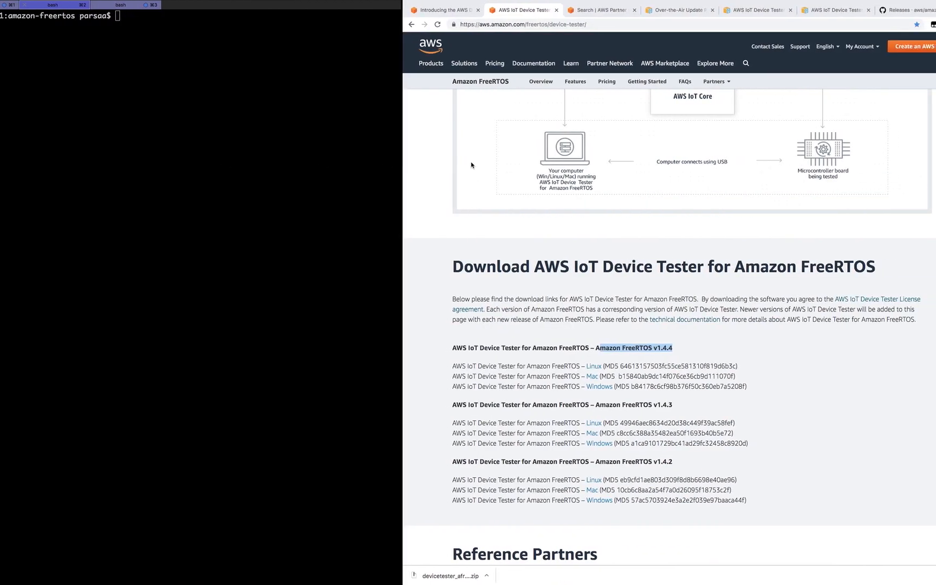
- Run aws configure at the bash prompt
text(aws conf)
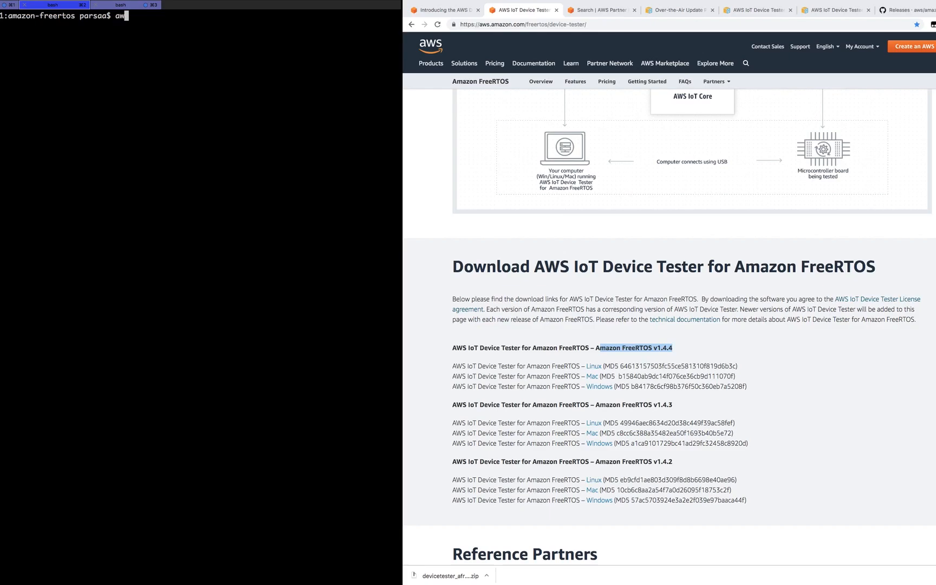
text(e)
key(Return)
key(Return)
key(Return)
key(Return)
key(Return)
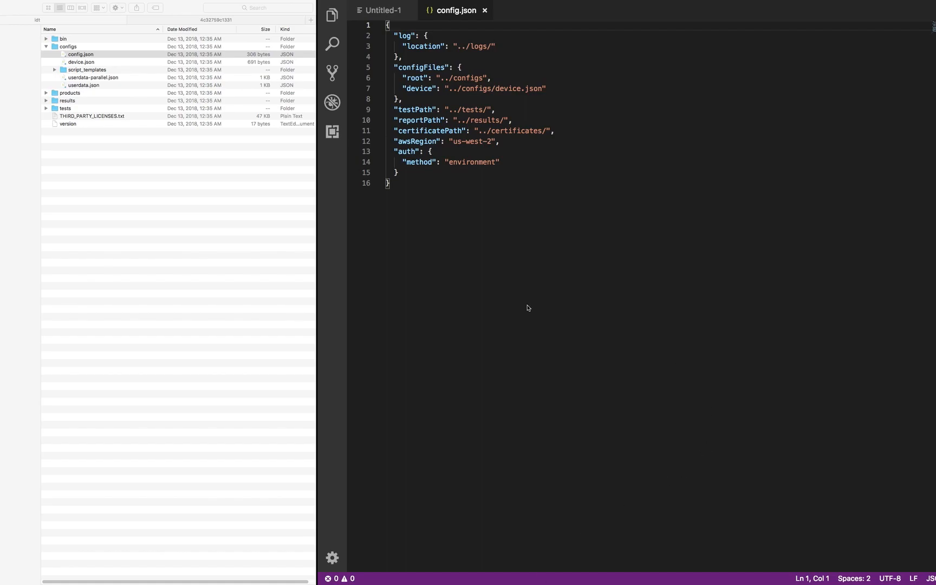
- Change config.json's auth method to "file" with credentials profile "default", save, and close it
drag(503, 164, 399, 162)
key(super+v)
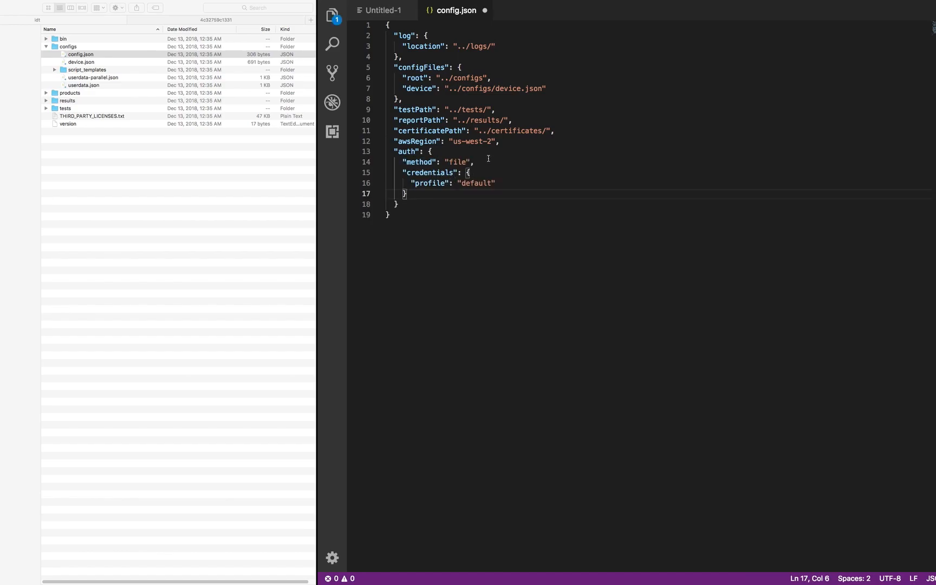
click(548, 81)
key(super+s)
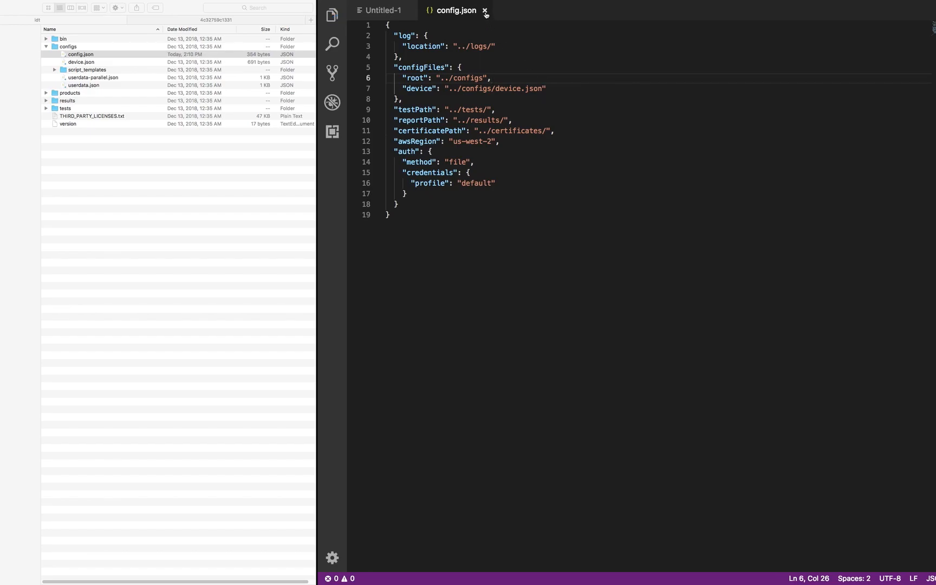
click(483, 10)
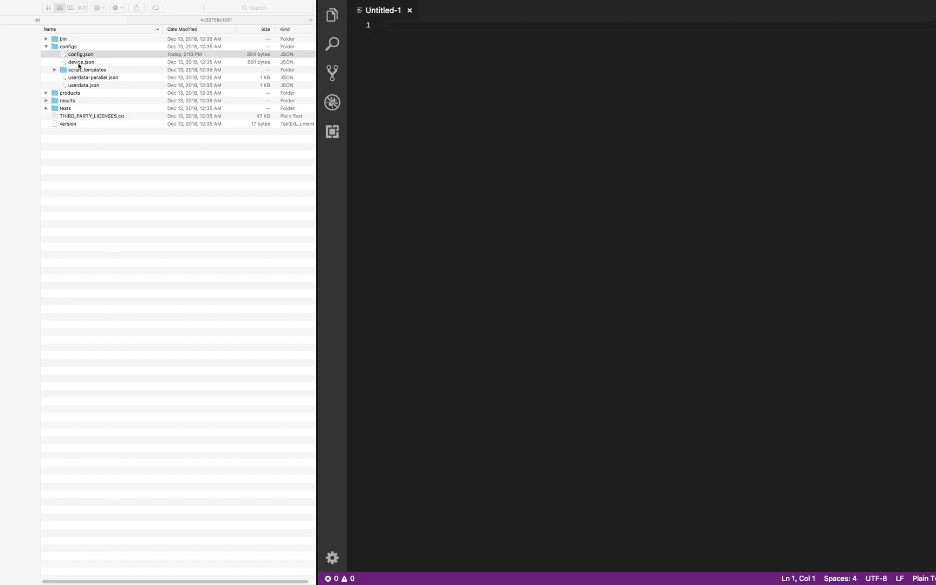
click(79, 63)
- Open device.json in VS Code, replacing <pool-id> with espressif and <sku> with armsku
drag(79, 64, 461, 111)
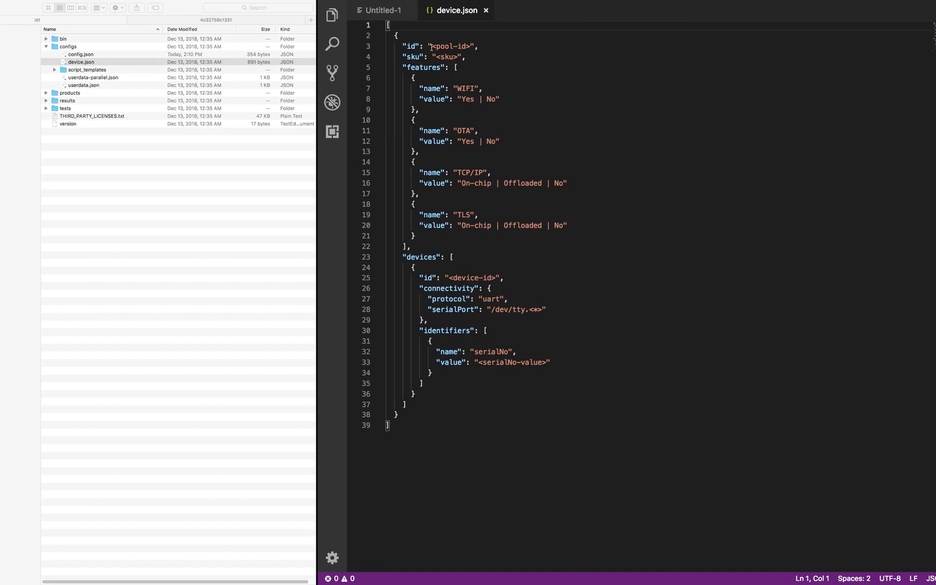
drag(471, 47, 432, 46)
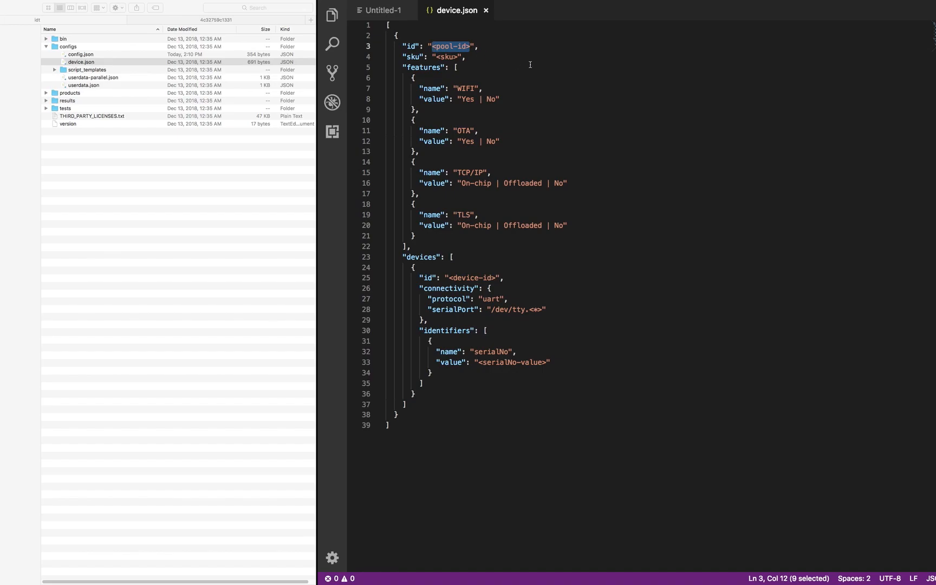
text(espress)
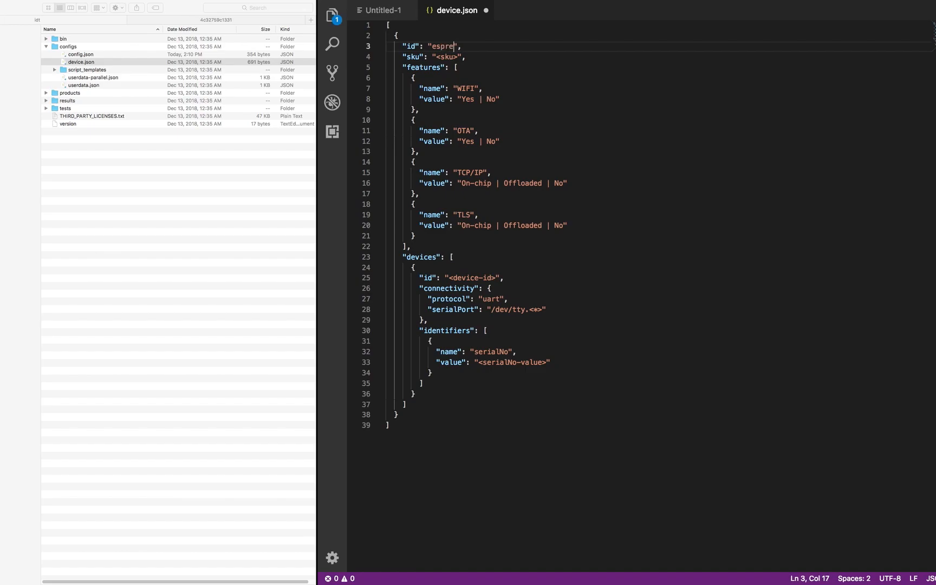
text(if)
drag(457, 57, 431, 54)
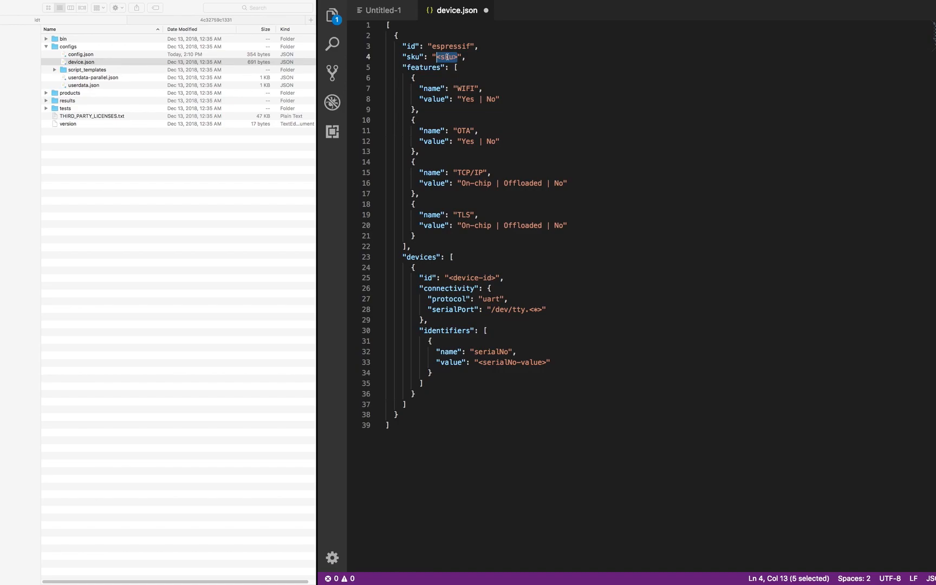
text(armsku)
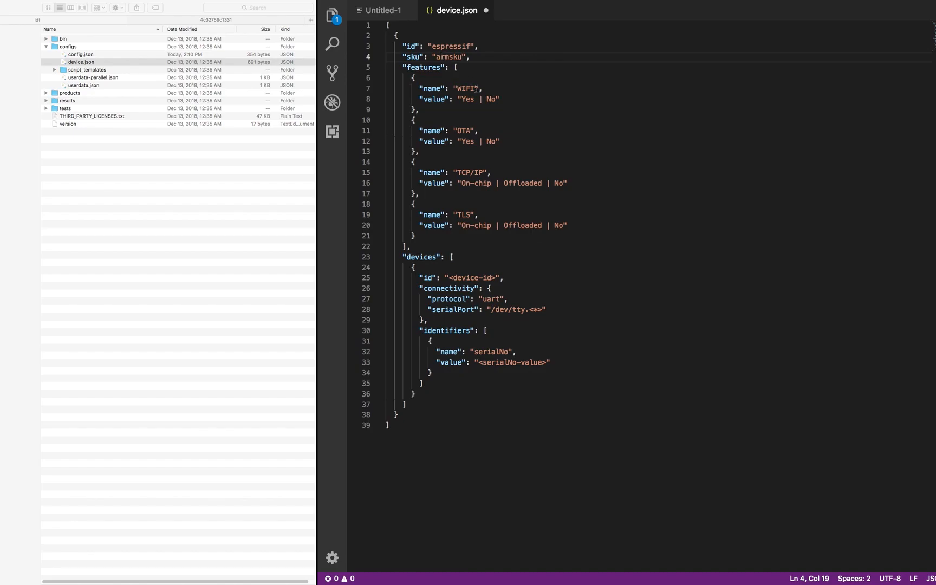
double_click(429, 68)
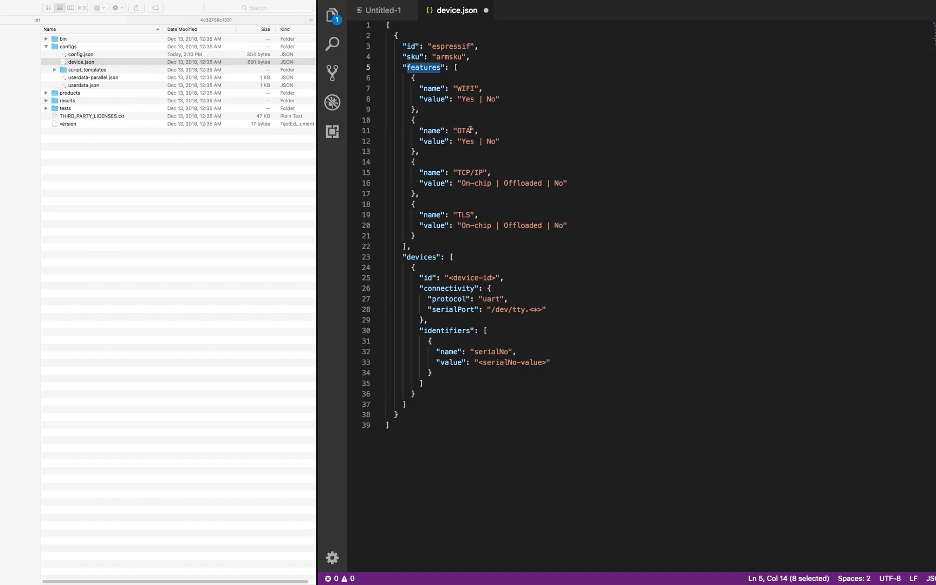
drag(469, 131, 461, 130)
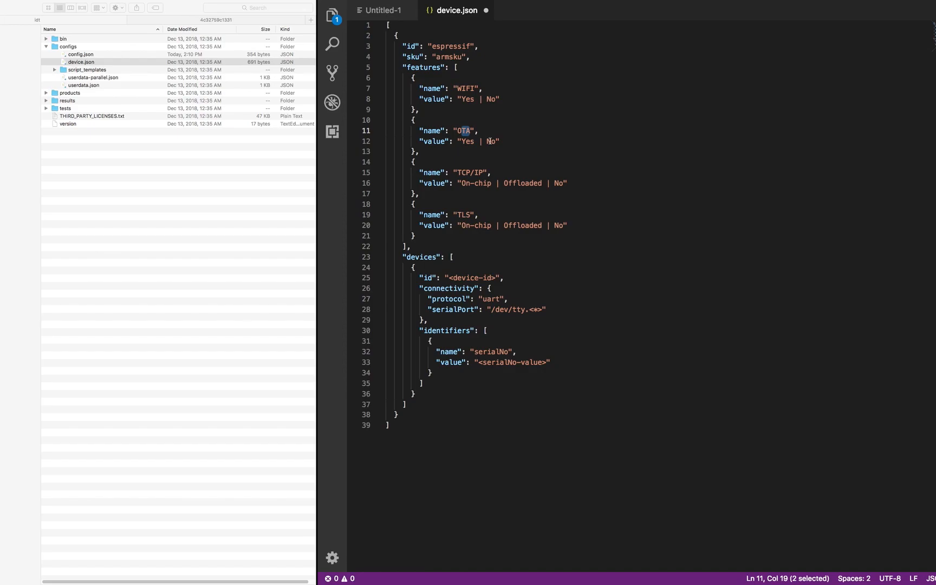
- Trim the feature values to WIFI "Yes", OTA "Yes", TCP/IP "On-chip" and TLS "On-chip"
drag(497, 99, 476, 99)
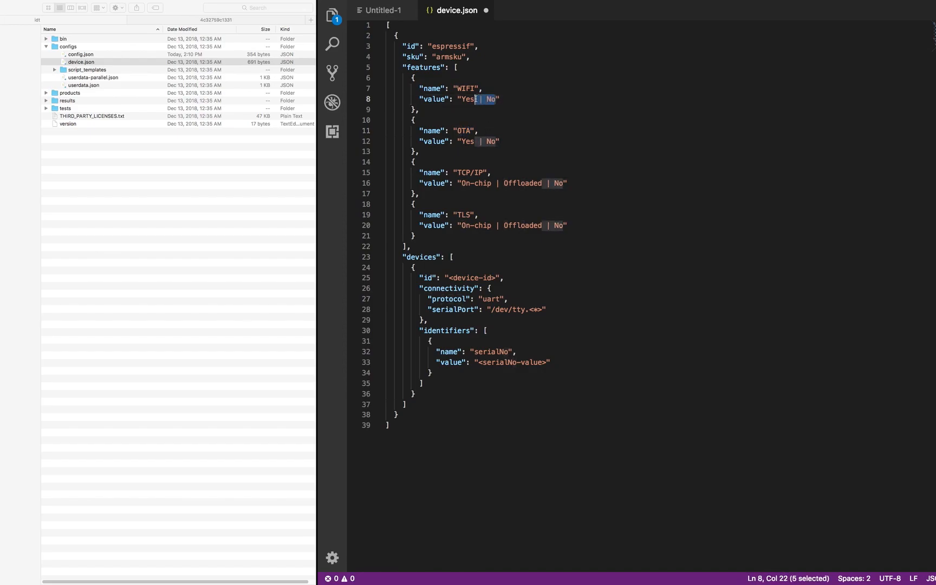
key(BackSpace)
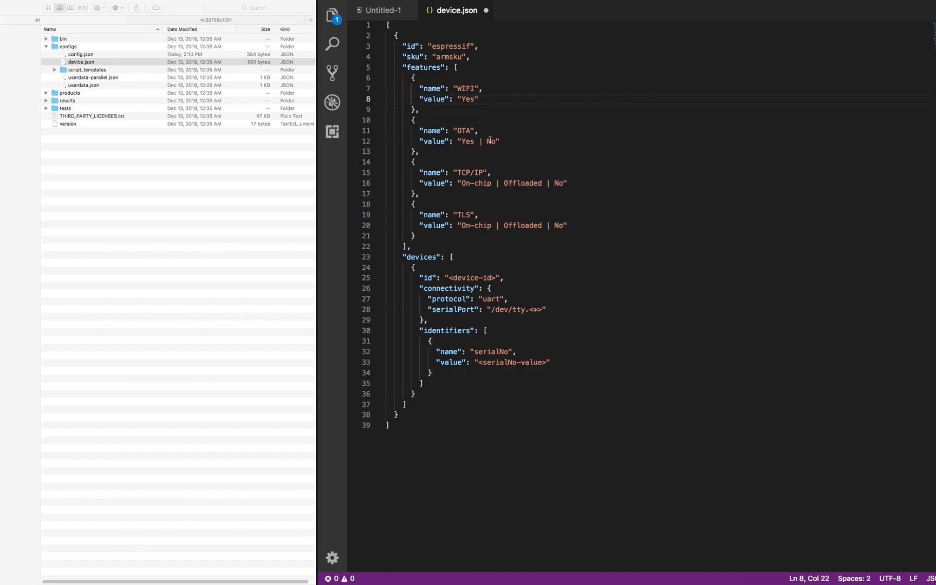
drag(497, 141, 476, 141)
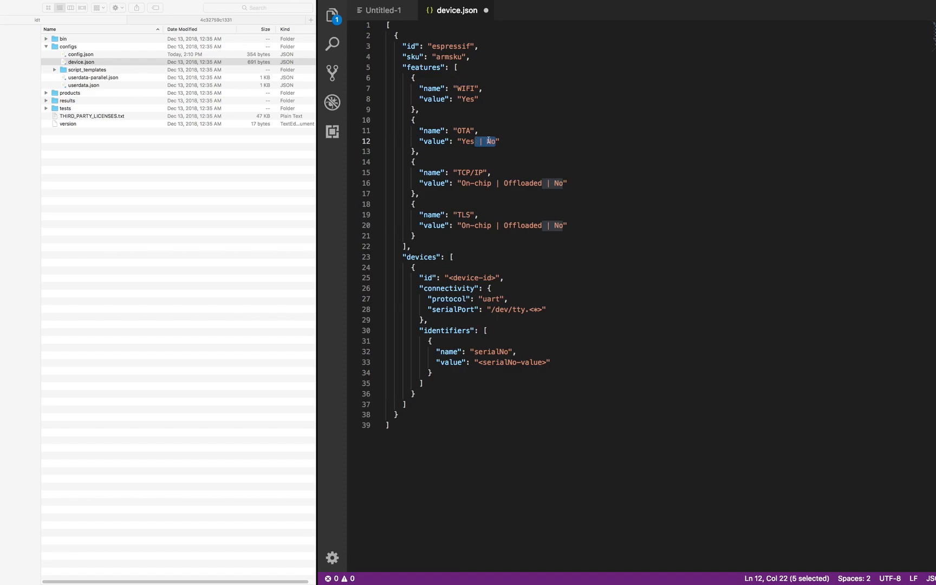
key(BackSpace)
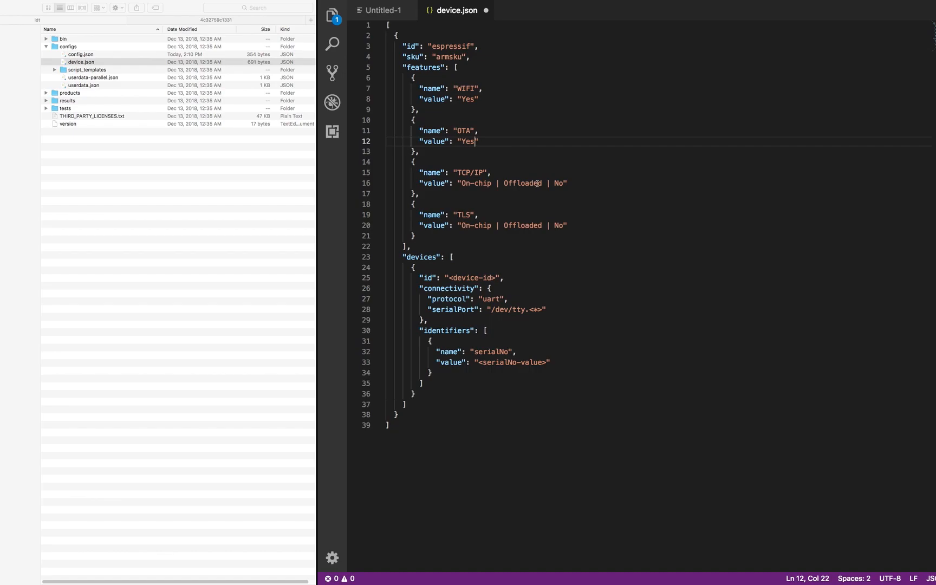
drag(564, 184, 493, 183)
key(BackSpace)
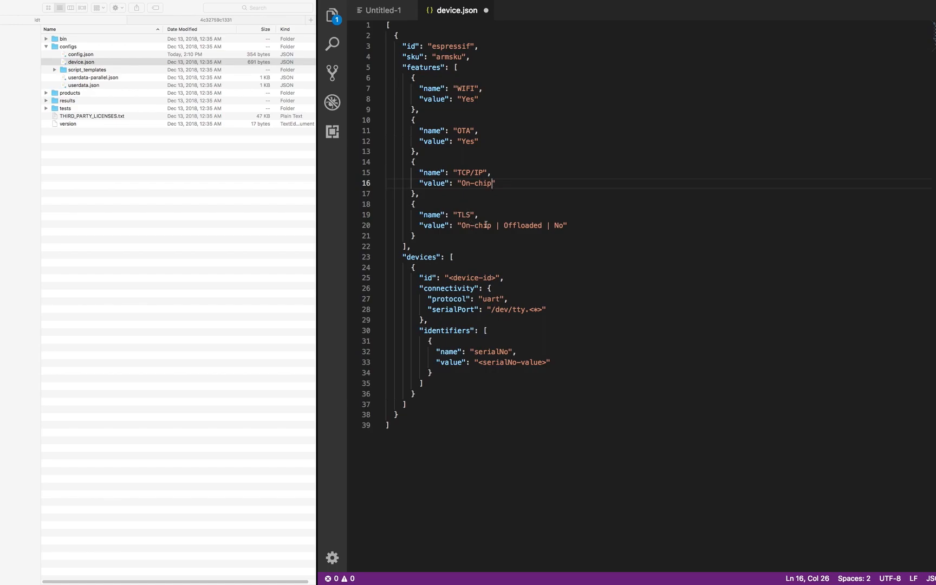
drag(563, 225, 492, 225)
key(BackSpace)
- Fix the comma after the OTA entry on line 13
click(421, 152)
key(BackSpace)
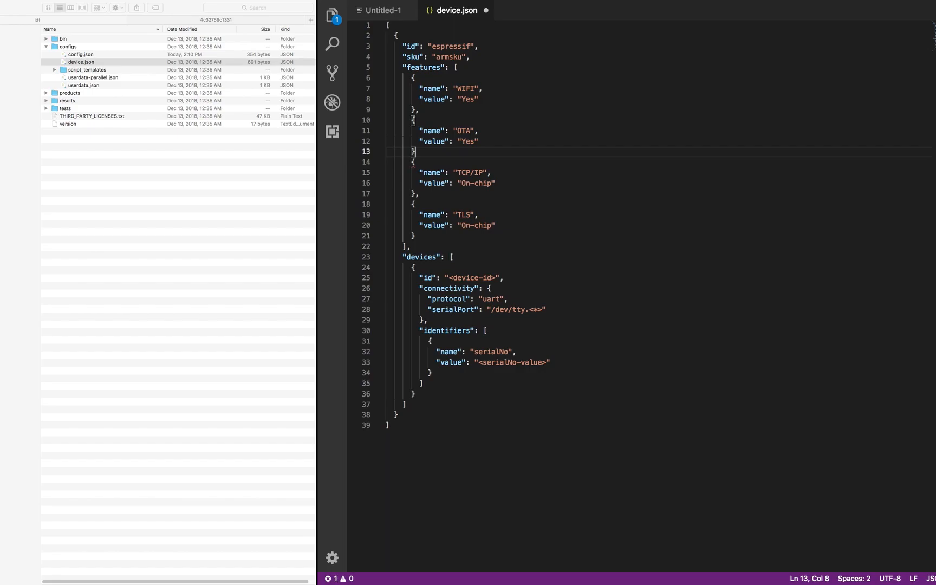
text(,)
key(BackSpace)
- Restore the comma, then replace <device-id> on line 25 with espressif1
text(,)
drag(496, 278, 449, 278)
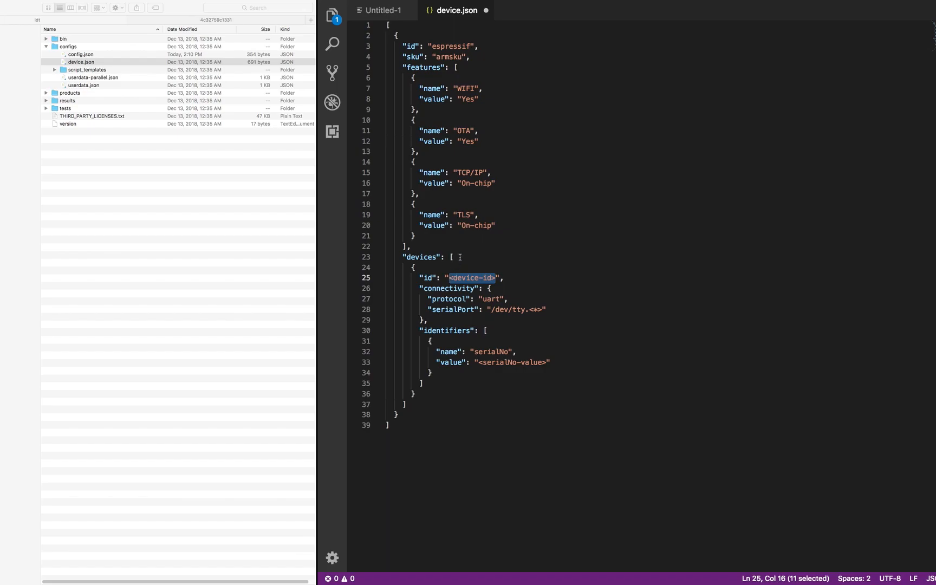
text(ess)
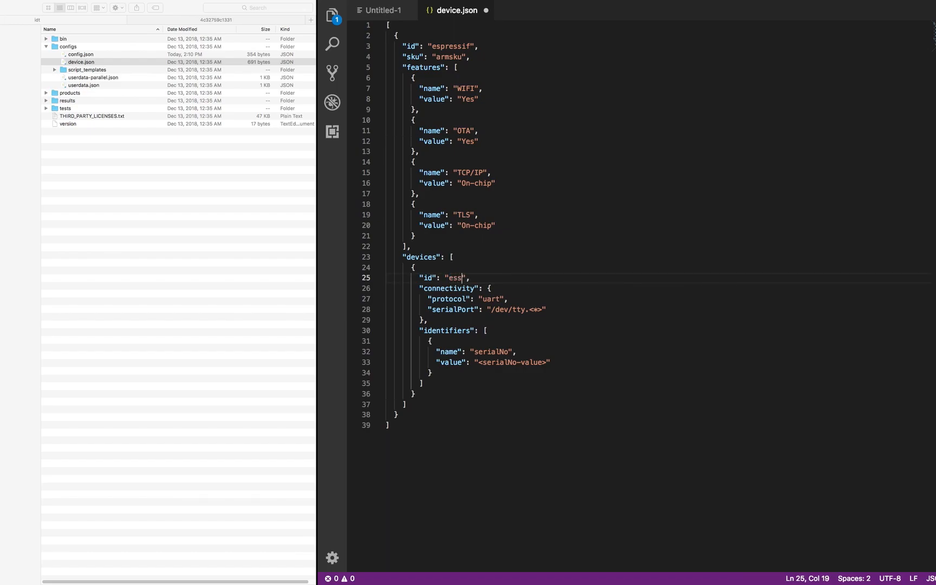
text(se)
key(BackSpace)
key(BackSpace)
key(BackSpace)
text(pressif1)
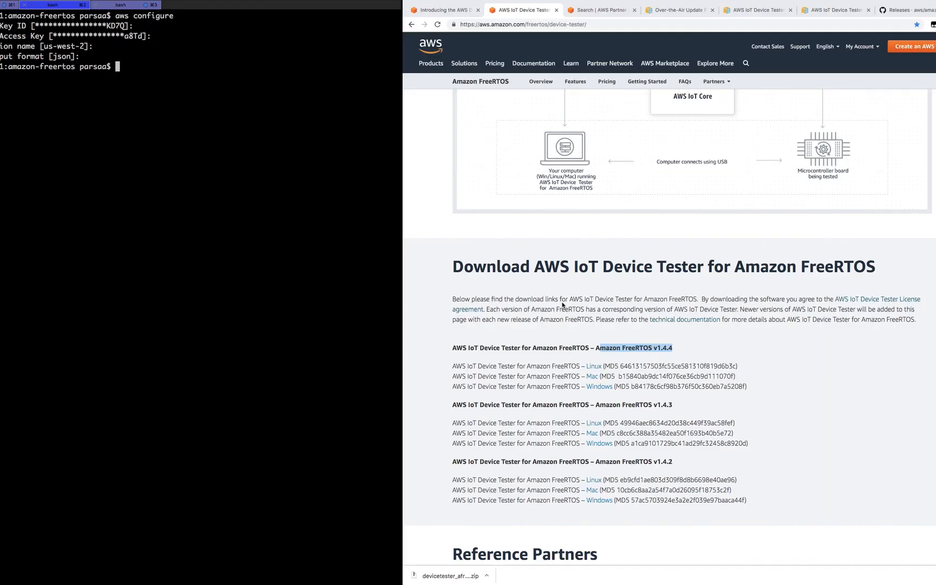
- Select and copy the cu.usbserial-142B port name from the serial device listing
key(super+1)
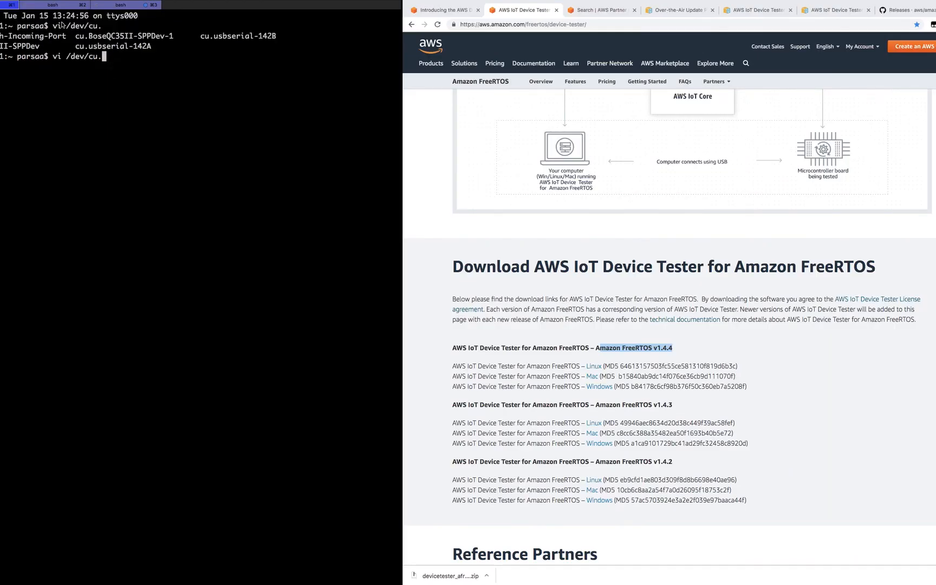
drag(53, 27, 101, 30)
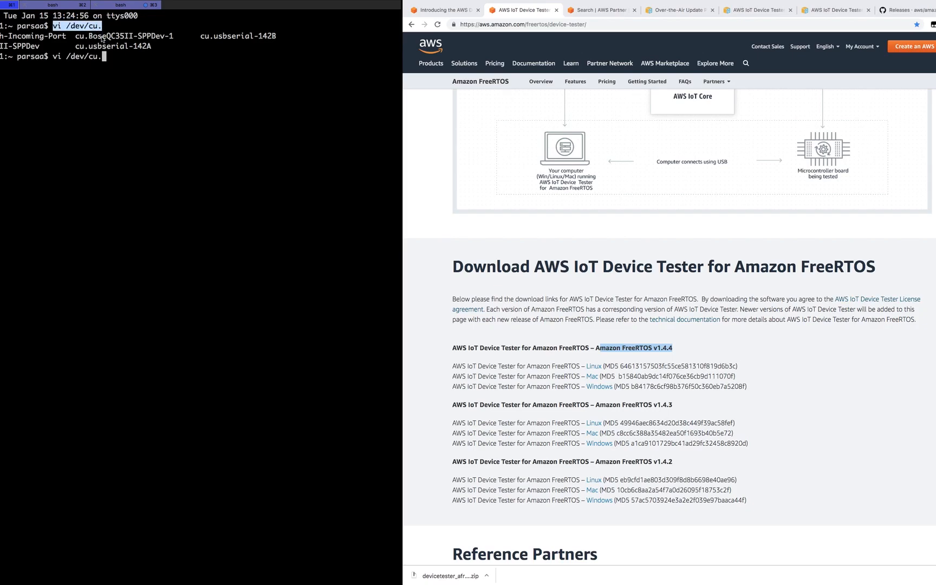
double_click(202, 36)
key(super+c)
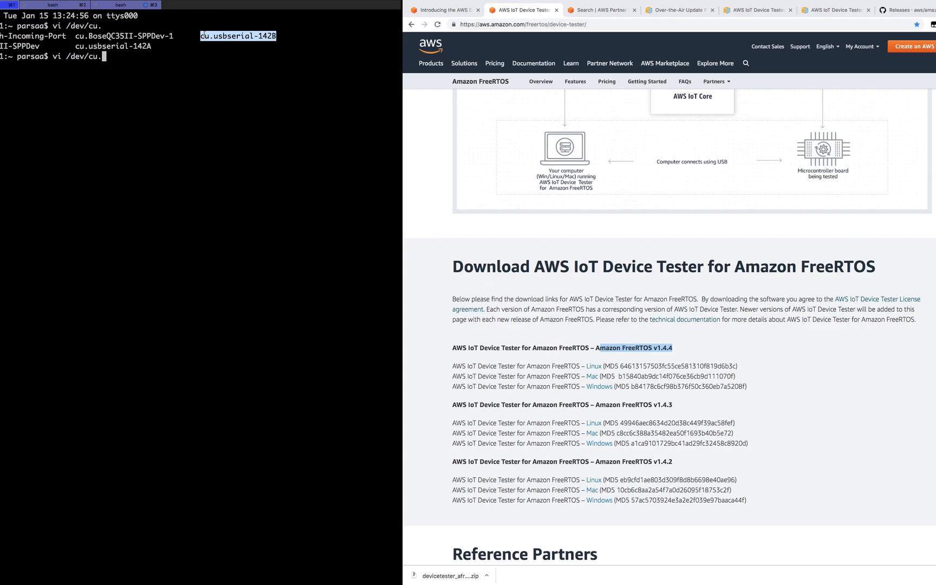
key(shift+Right)
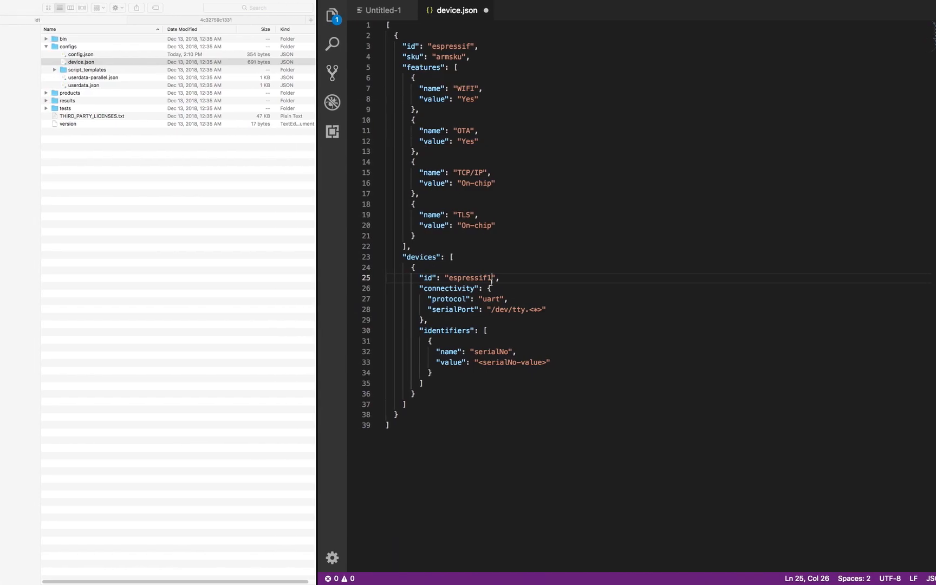
- Set serialPort to /dev/cu.usbserial-142B in device.json, then save and close the file
drag(544, 309, 511, 310)
key(super+v)
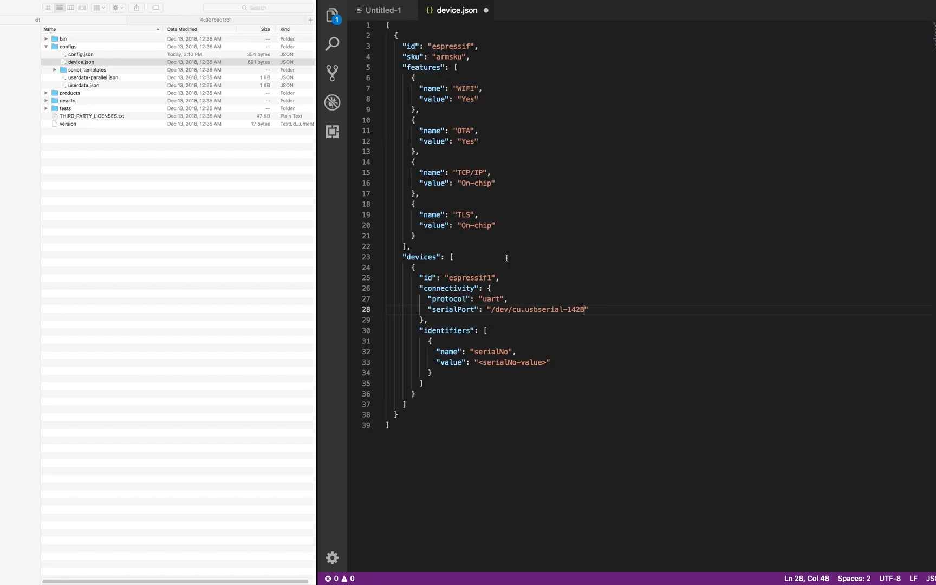
key(super+s)
click(486, 10)
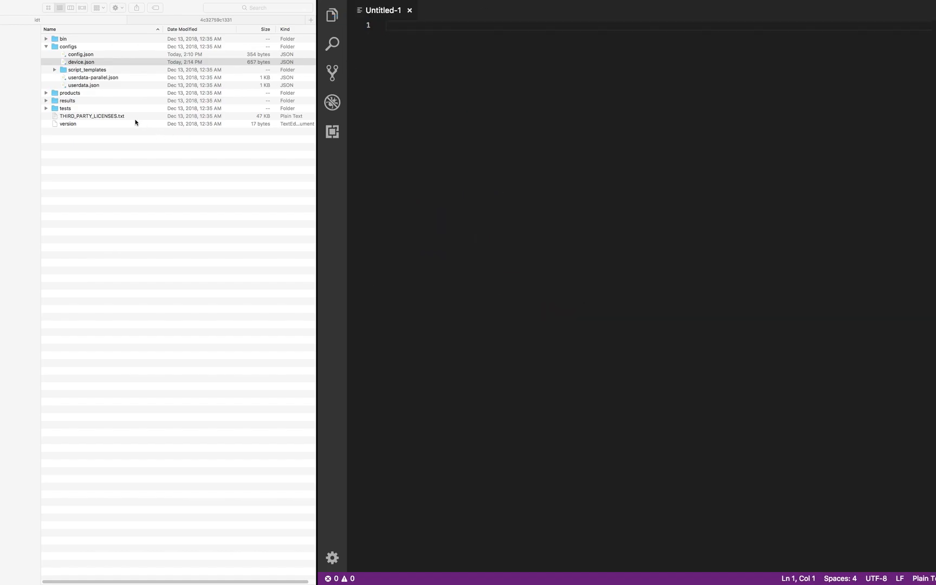
- Open userdata-parallel.json and userdata.json in split editors to compare them
click(81, 82)
click(82, 85)
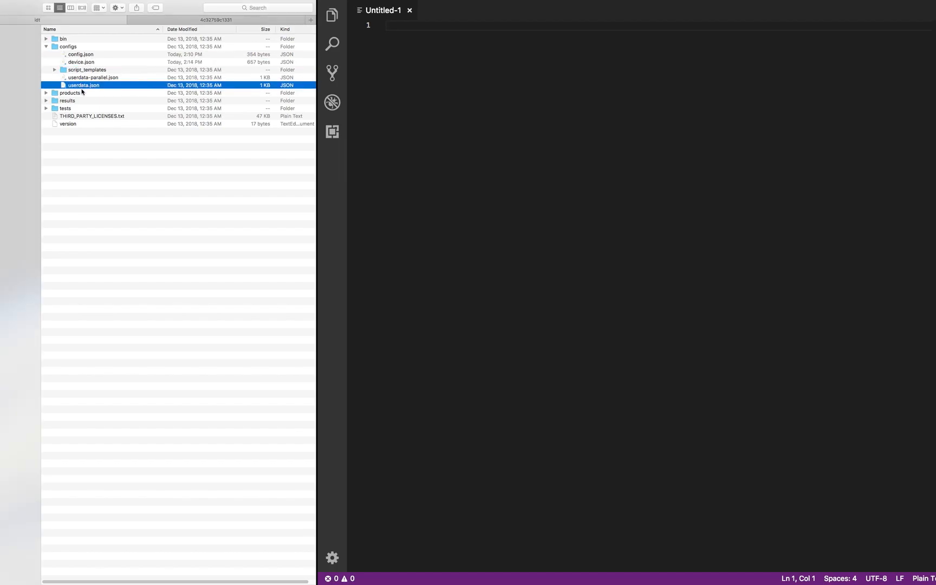
click(91, 78)
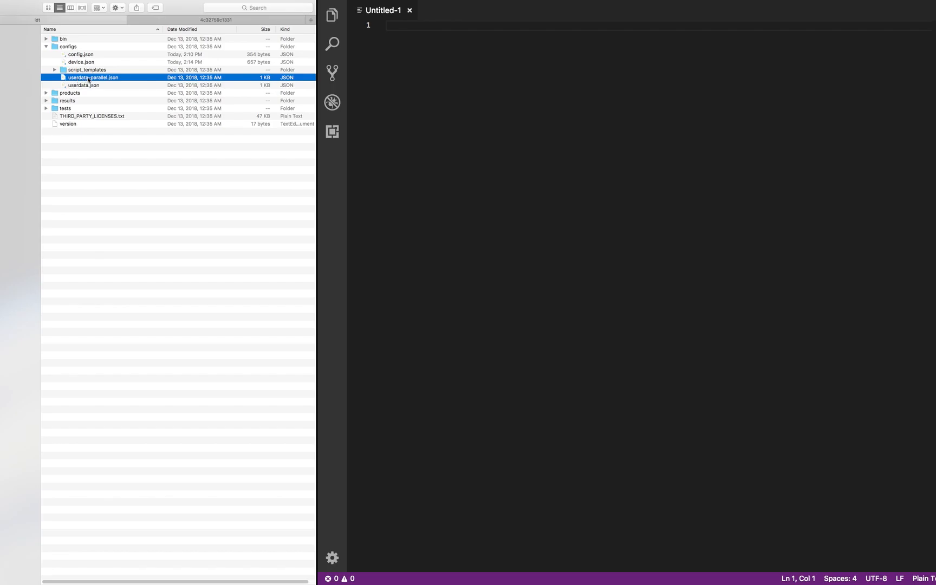
drag(101, 80, 382, 88)
drag(85, 85, 748, 133)
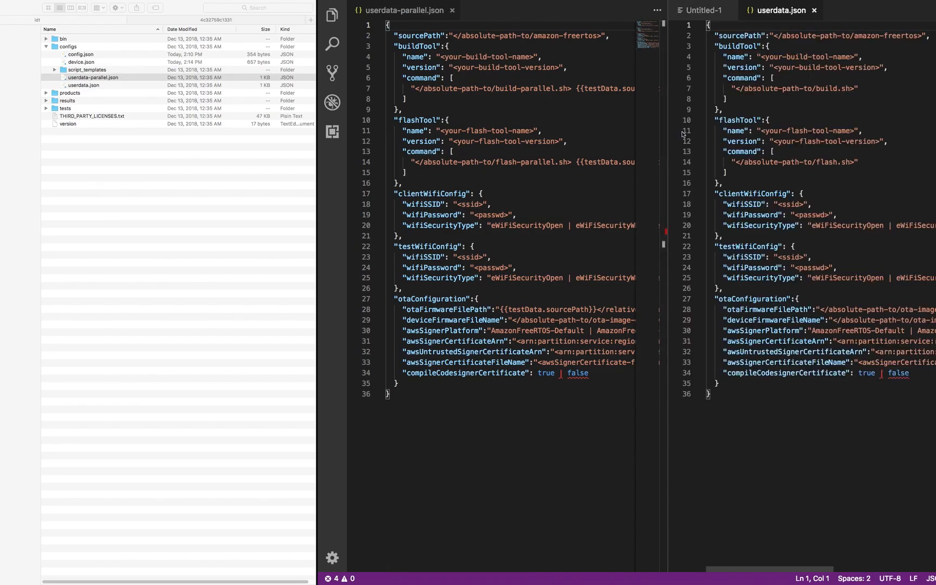
drag(667, 130, 734, 131)
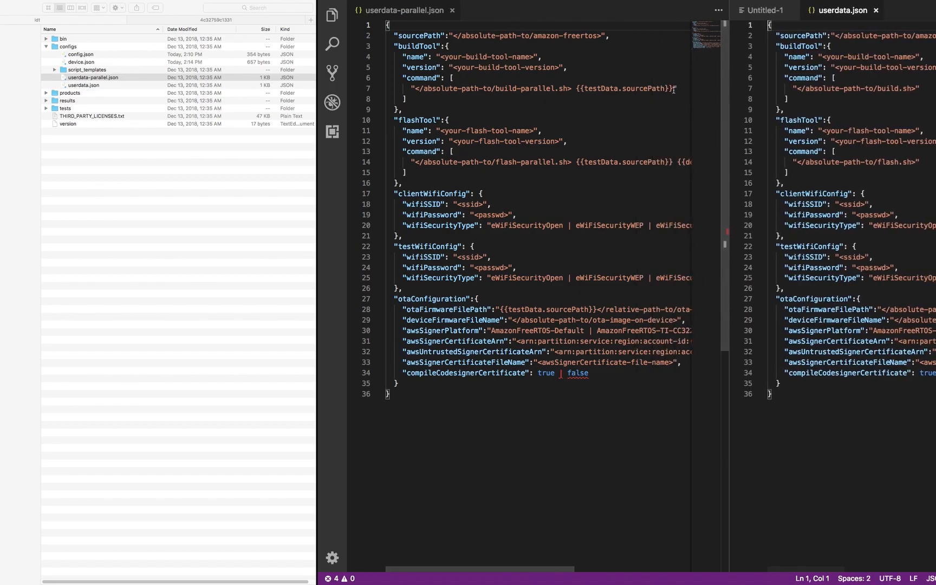
drag(673, 88, 575, 89)
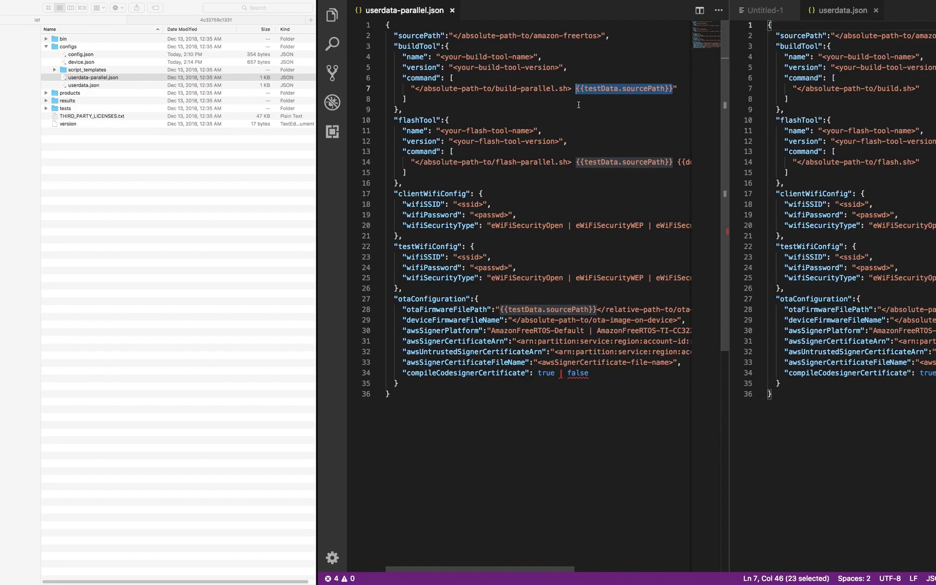
- Close userdata.json and Untitled-1, then paste the local amazon-freertos source path into sourcePath
click(876, 11)
click(792, 10)
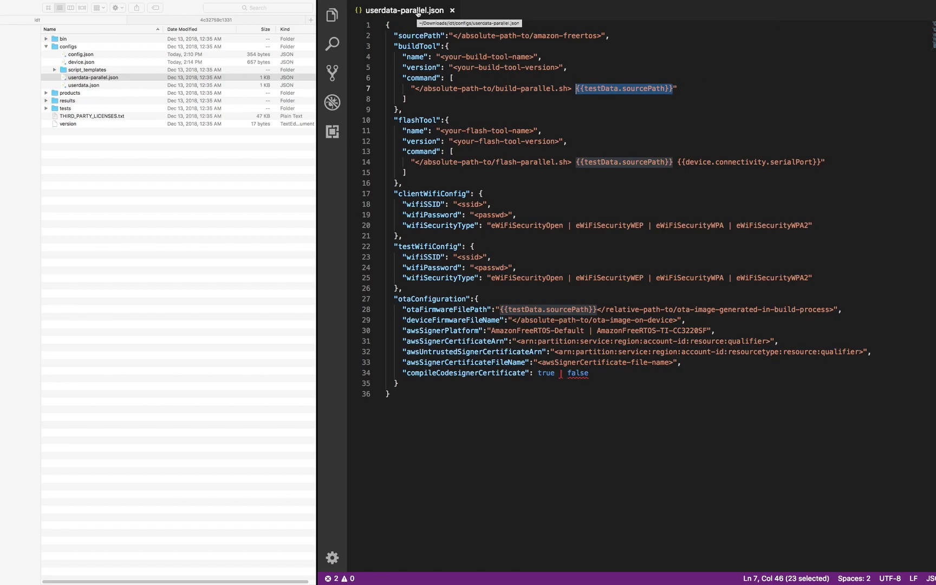
click(516, 107)
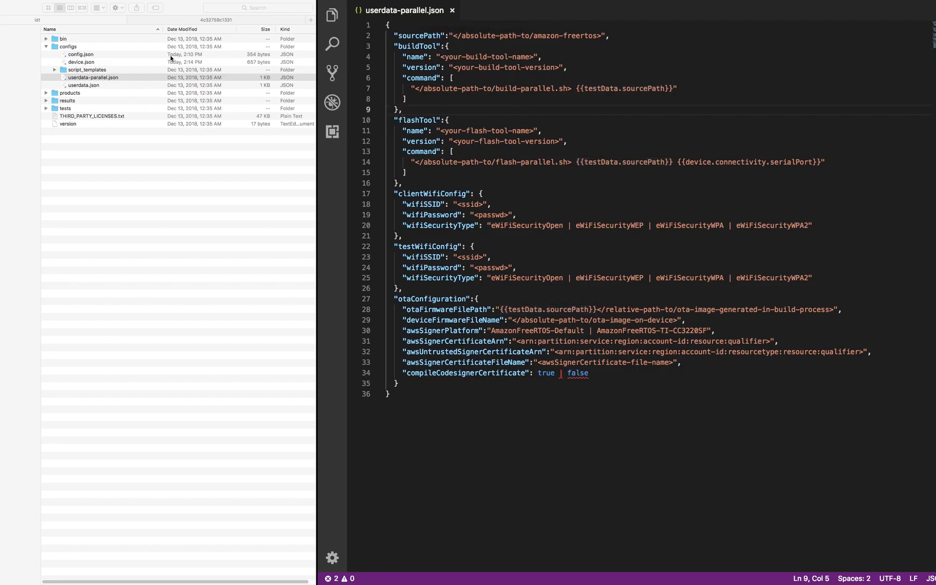
click(92, 85)
click(89, 85)
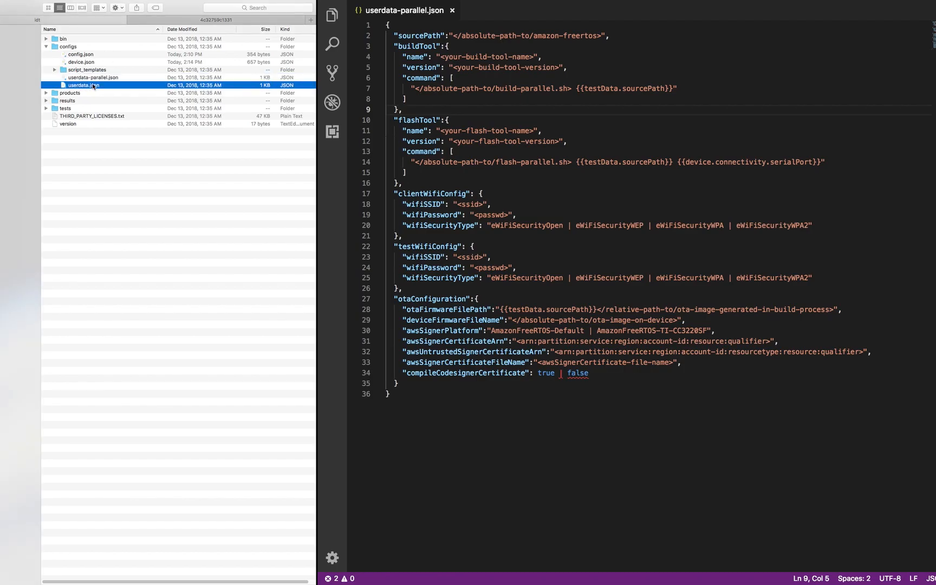
click(93, 79)
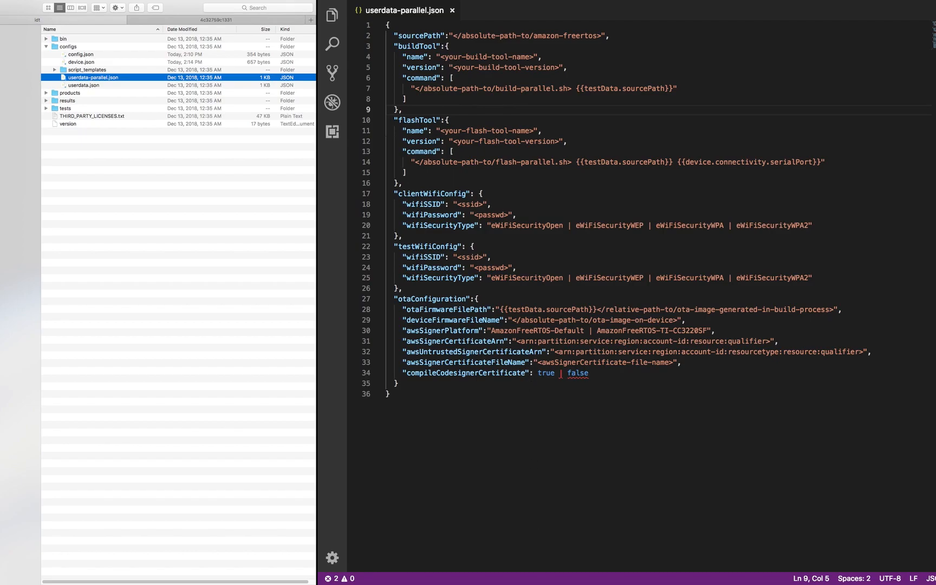
key(super+Tab)
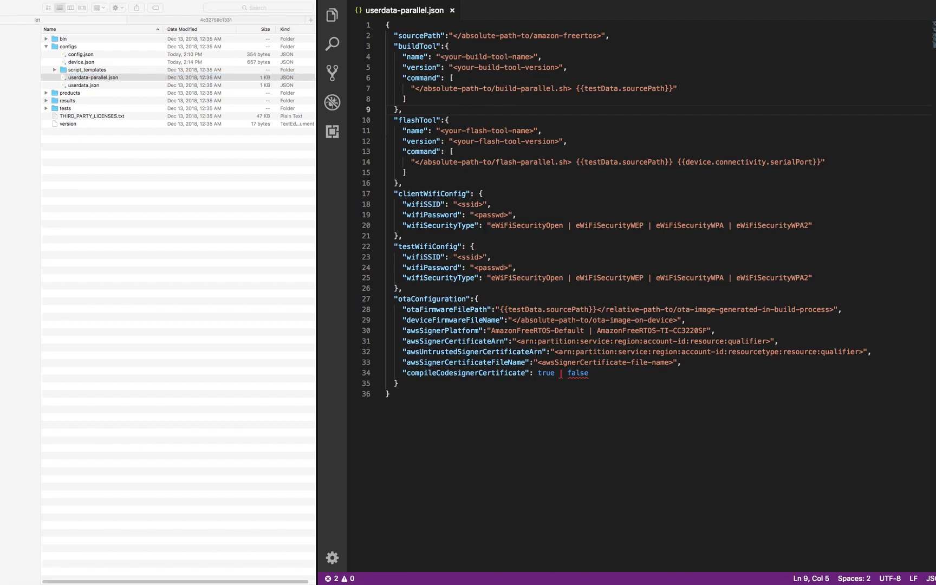
text(/Users/parsaa/workspace/FreeRTOS/src/amazon-freertos/)
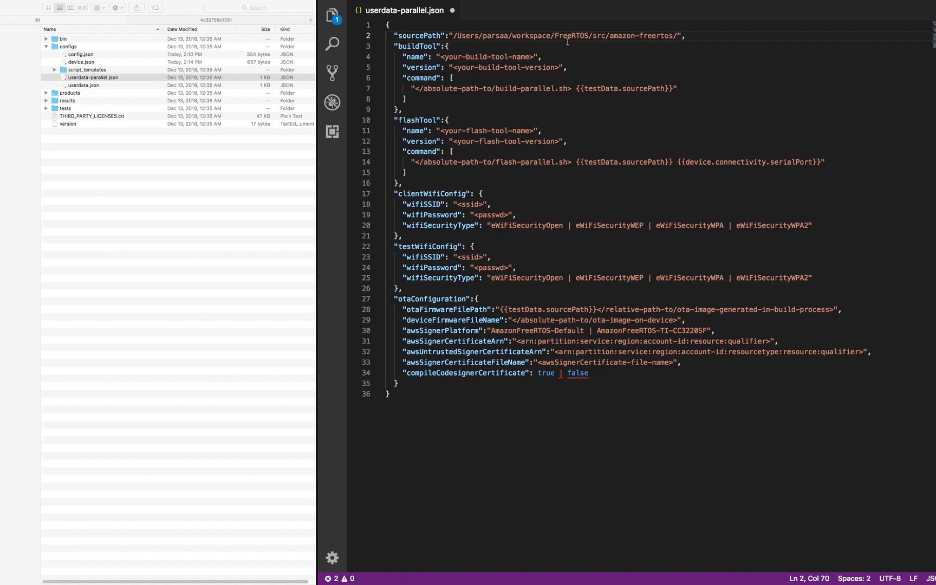
double_click(425, 46)
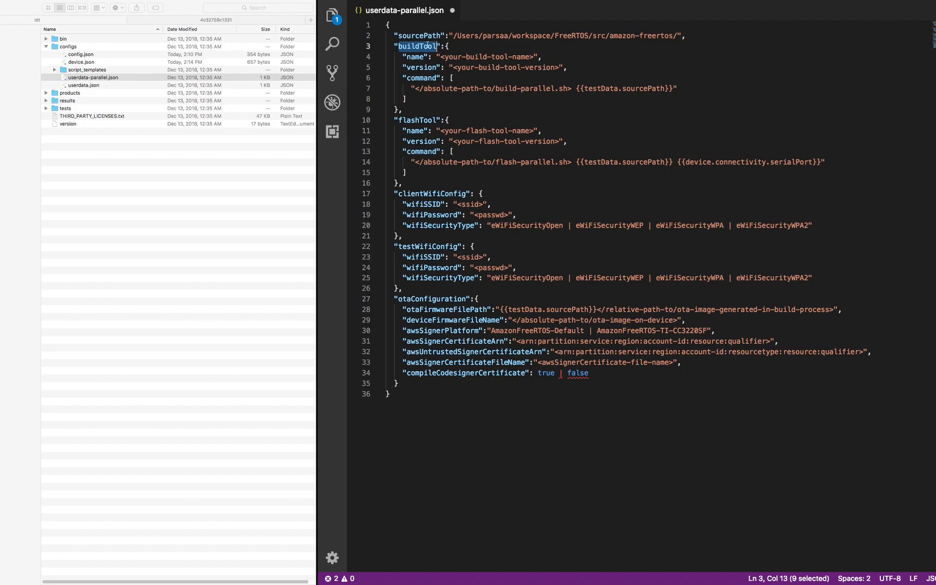
drag(455, 36, 522, 36)
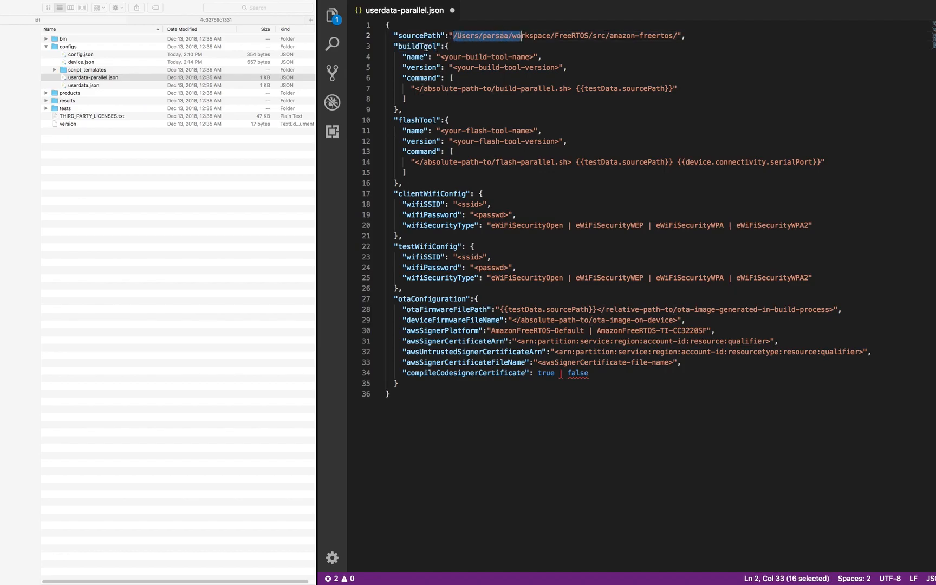
click(447, 48)
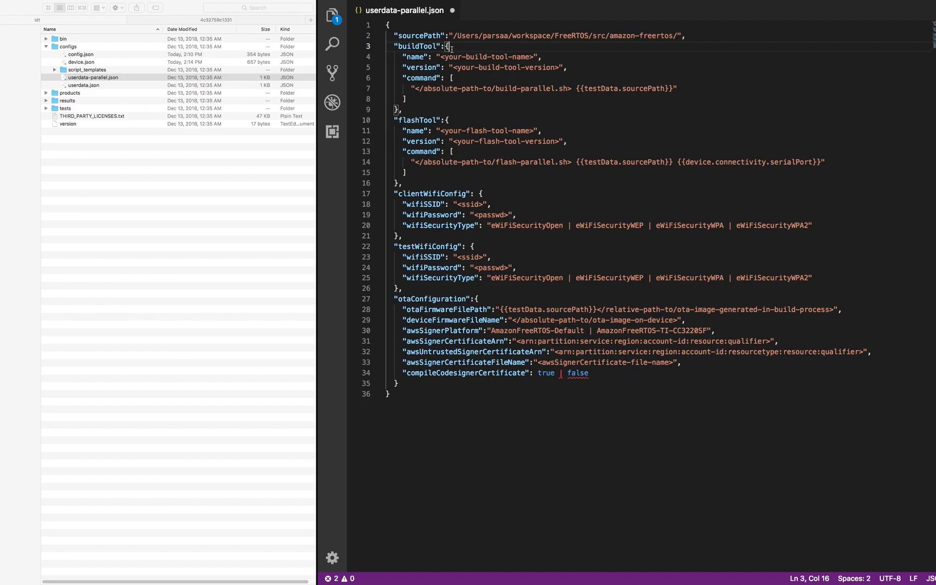
click(458, 79)
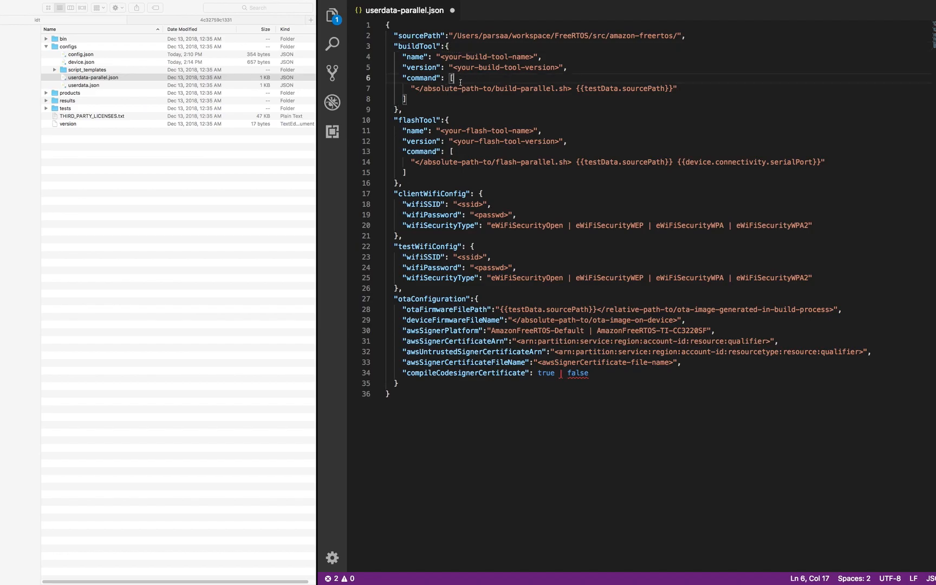
drag(454, 80, 402, 100)
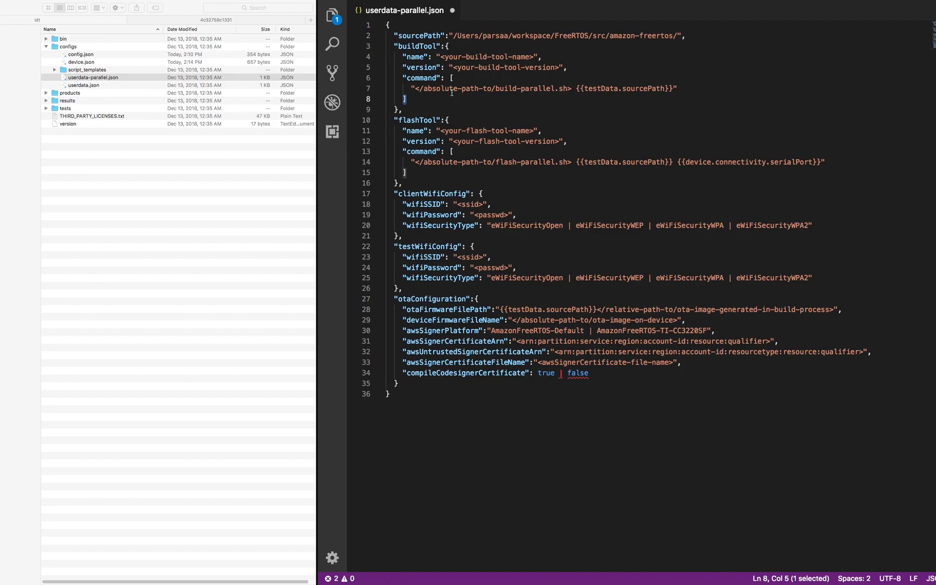
click(464, 79)
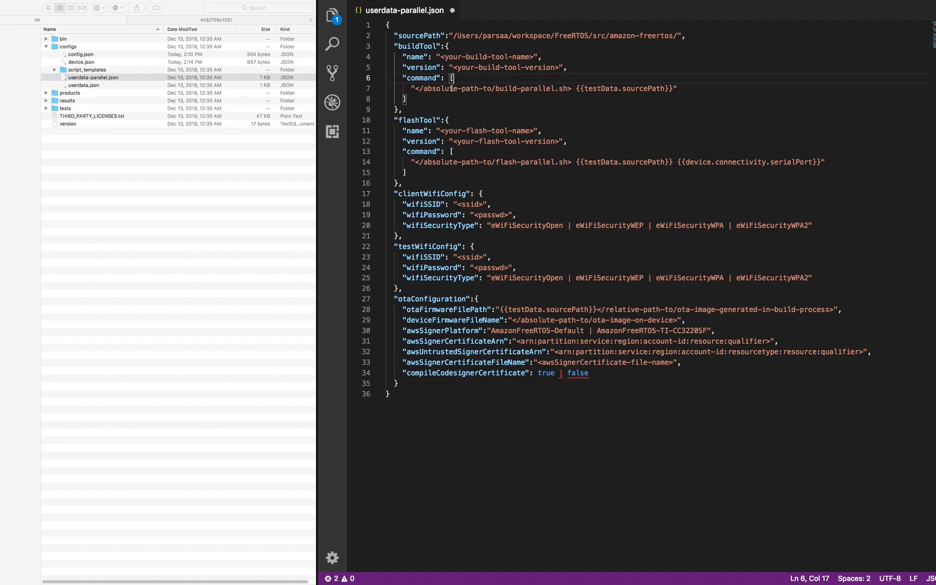
drag(554, 89, 424, 88)
click(470, 77)
- Paste build.sh and flash.sh into the configs folder and open build.sh in the editor
double_click(60, 47)
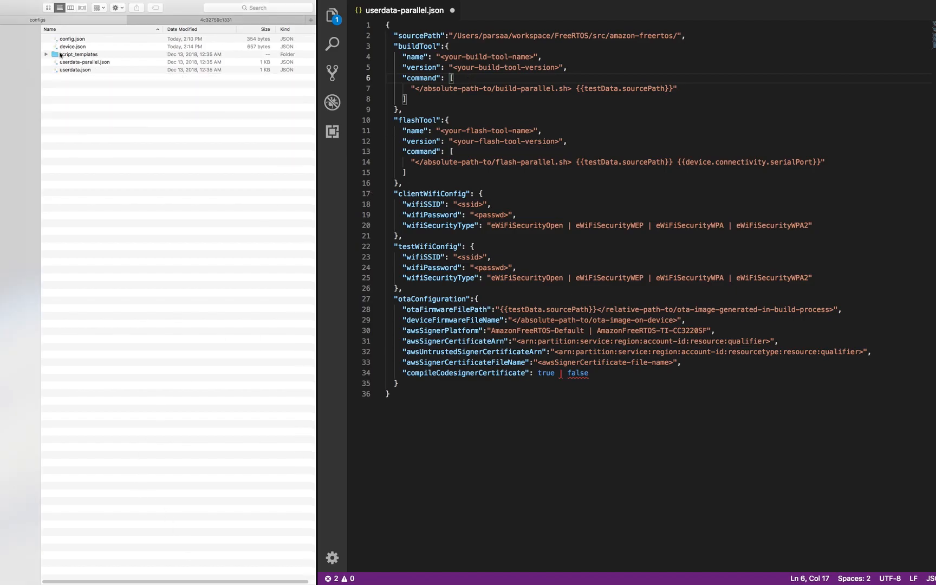
right_click(75, 122)
click(89, 152)
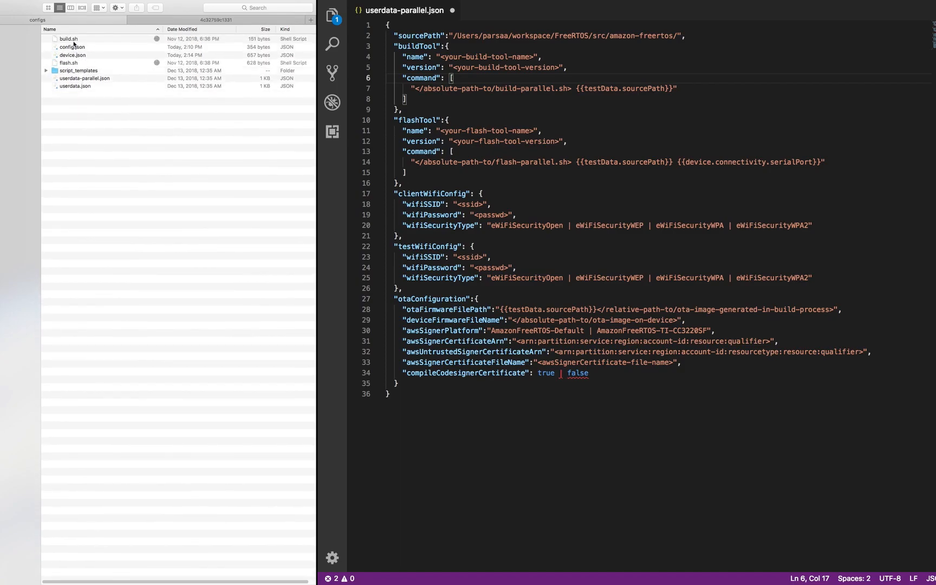
click(71, 41)
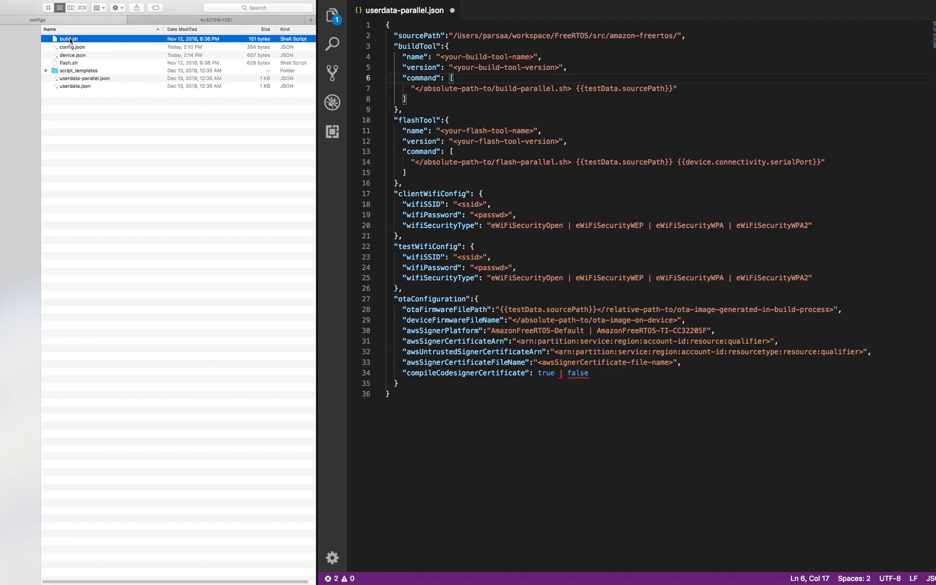
drag(70, 40, 536, 33)
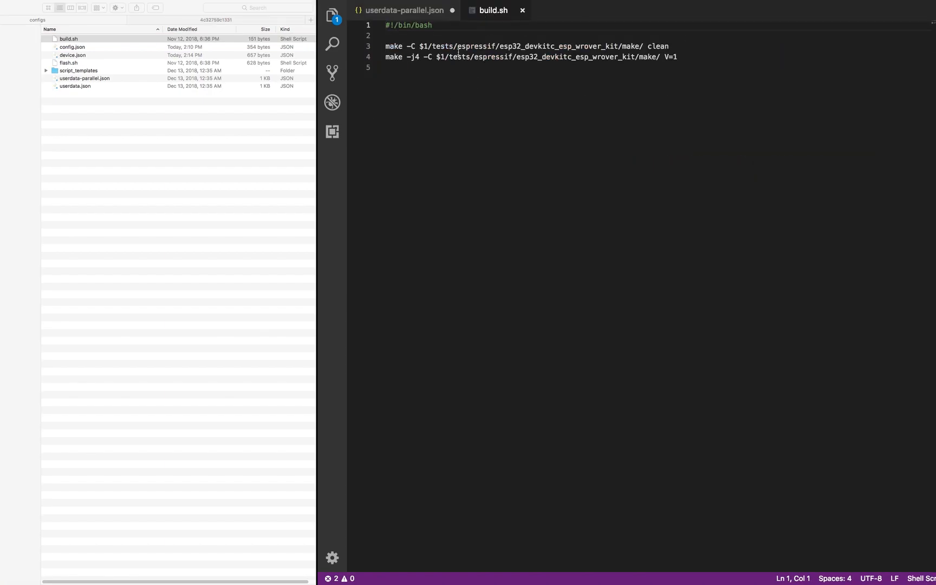
drag(678, 57, 390, 46)
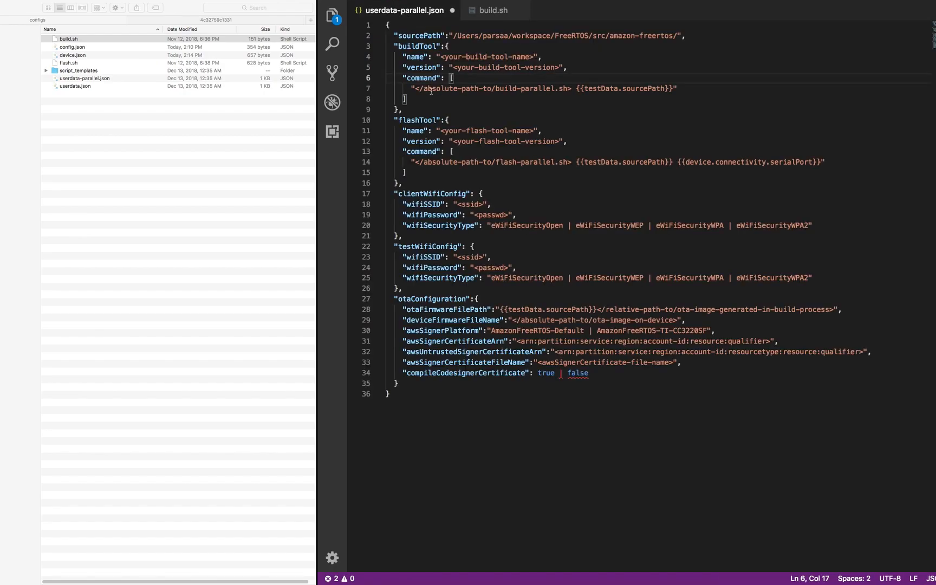
- Replace the build-parallel.sh placeholder on line 7 with the configs build.sh path, removing the extra space
click(484, 14)
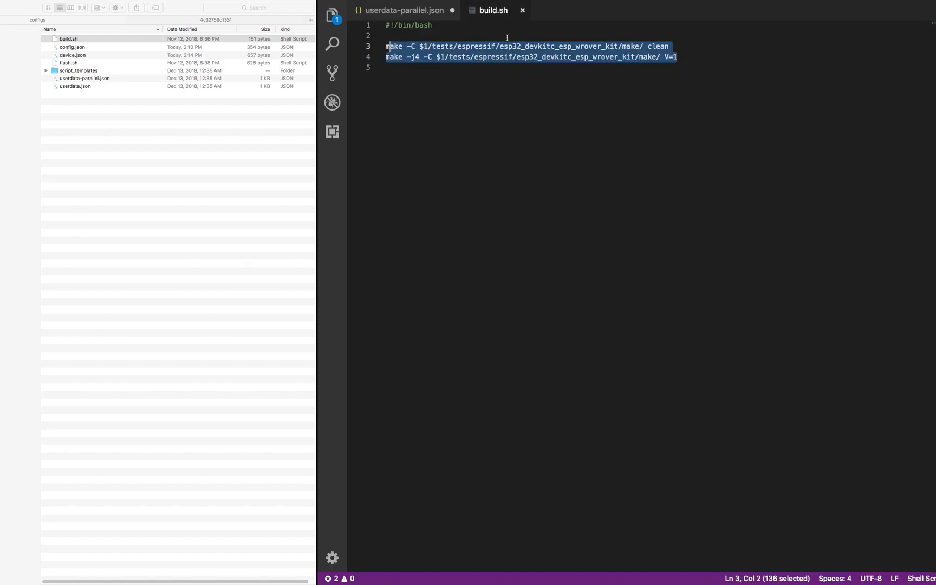
click(434, 18)
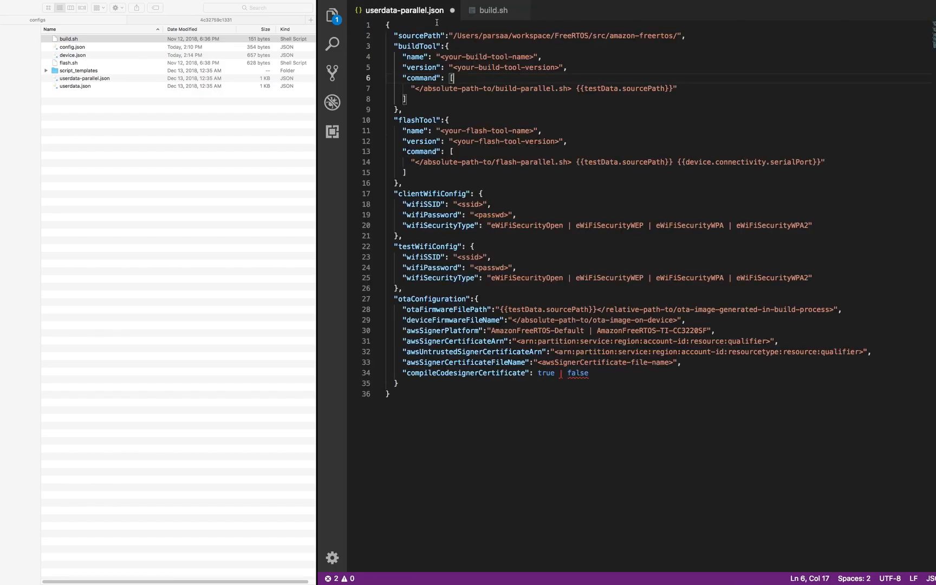
click(493, 16)
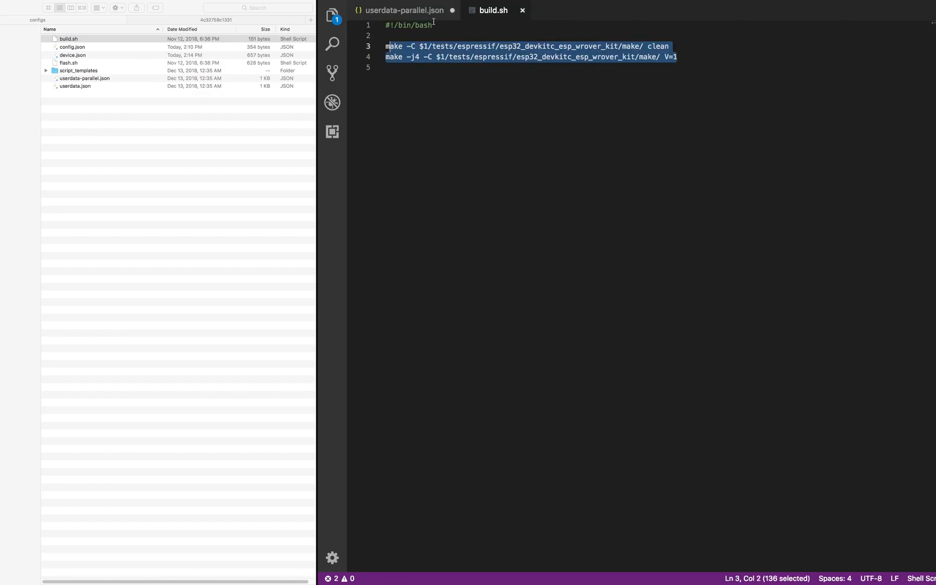
click(427, 16)
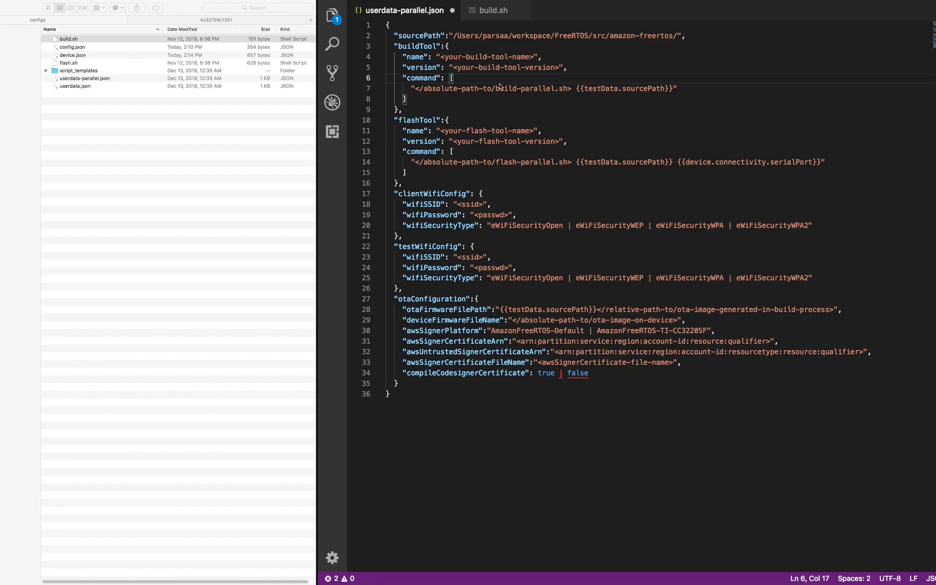
drag(572, 89, 415, 89)
text(/Users/parsaa/Downloads/idt/configs/build.sh)
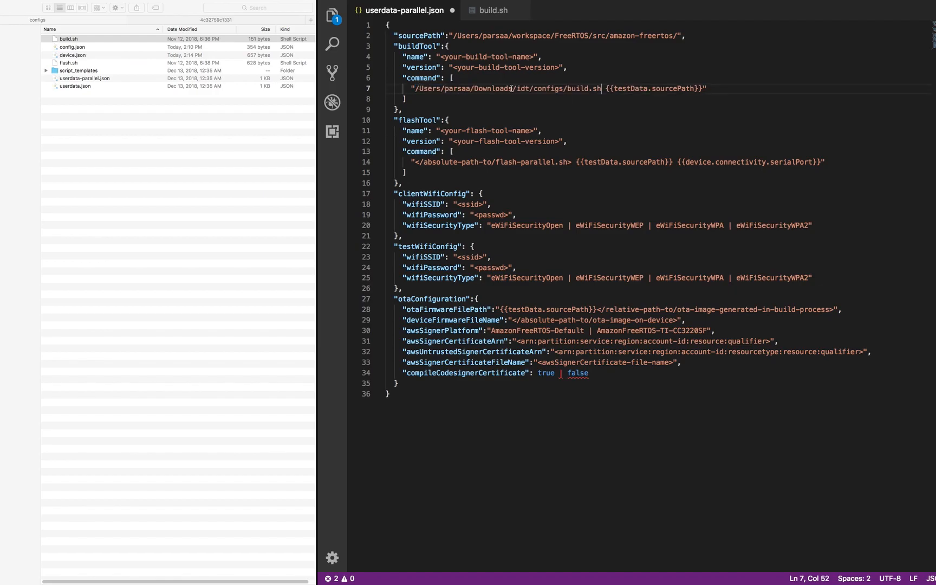
click(605, 88)
key(BackSpace)
- Select the $1 argument on line 3 of build.sh
click(497, 18)
click(424, 47)
key(shift+Left)
key(shift+Left)
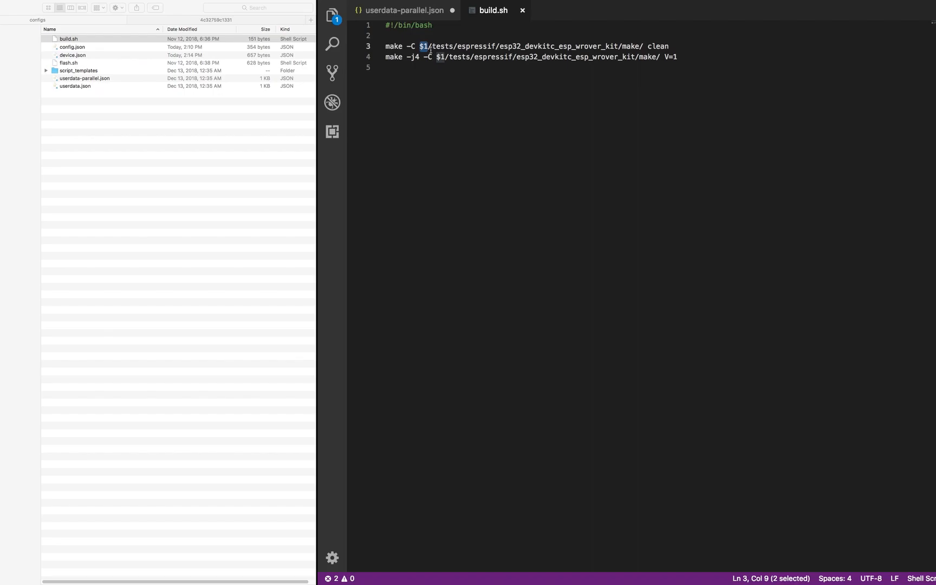
click(425, 11)
drag(677, 35, 458, 36)
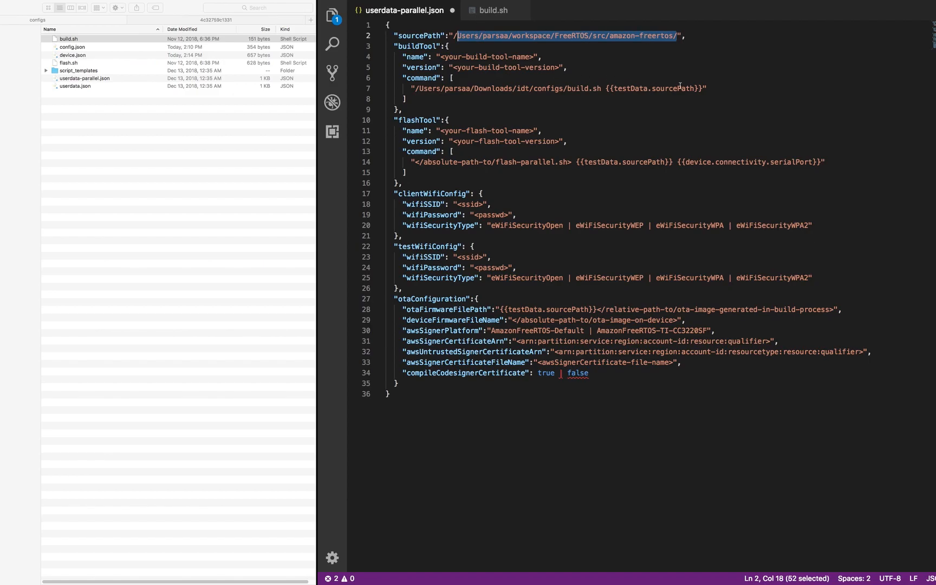
drag(702, 88, 607, 87)
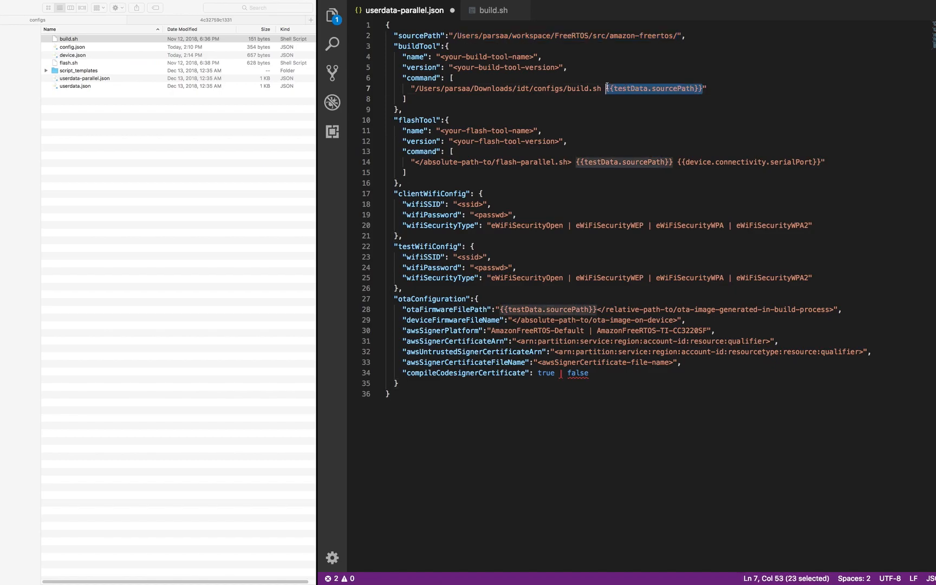
click(490, 16)
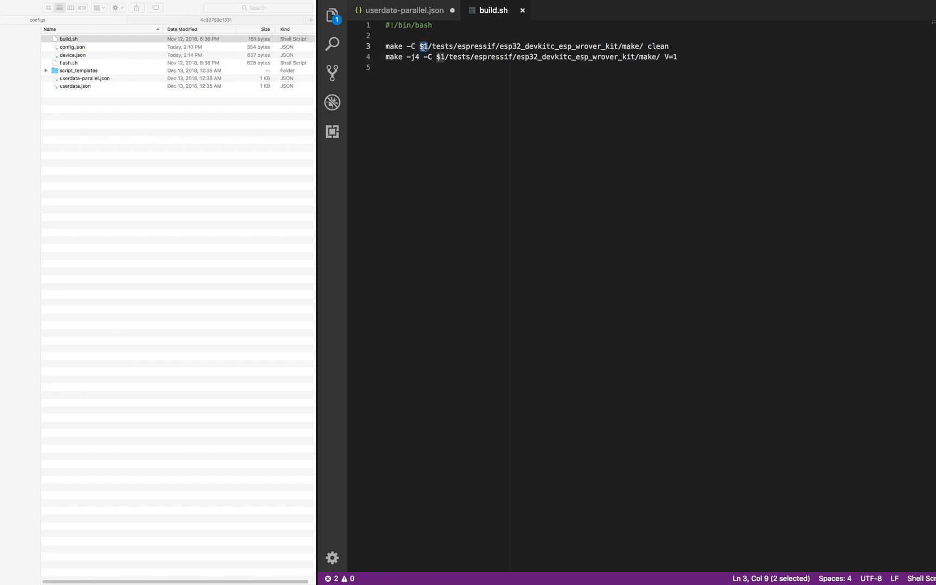
key(Right)
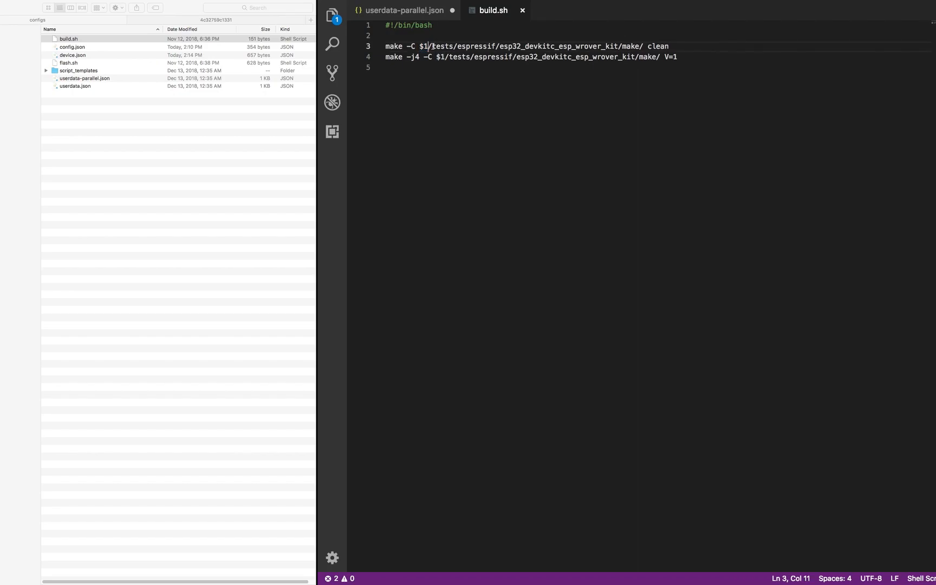
drag(432, 46, 666, 46)
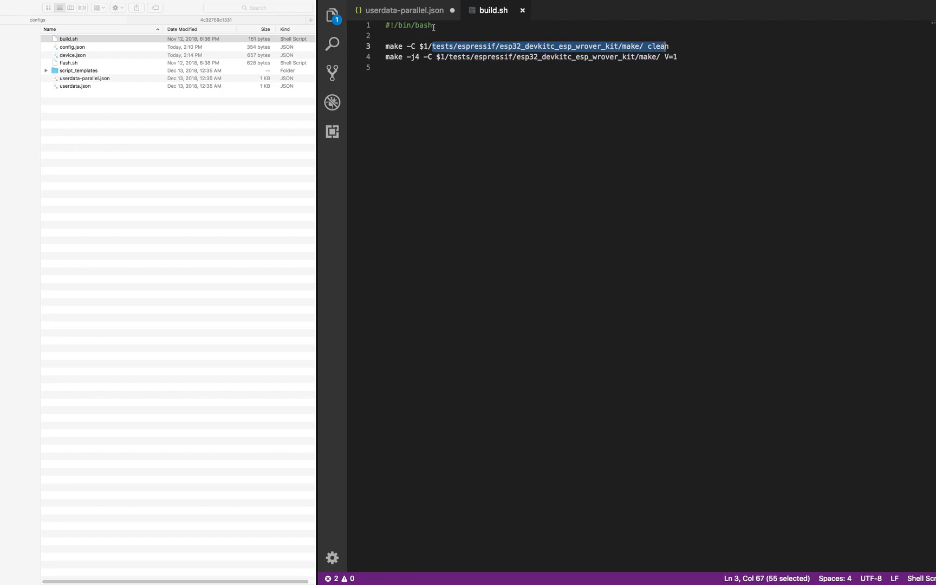
click(402, 11)
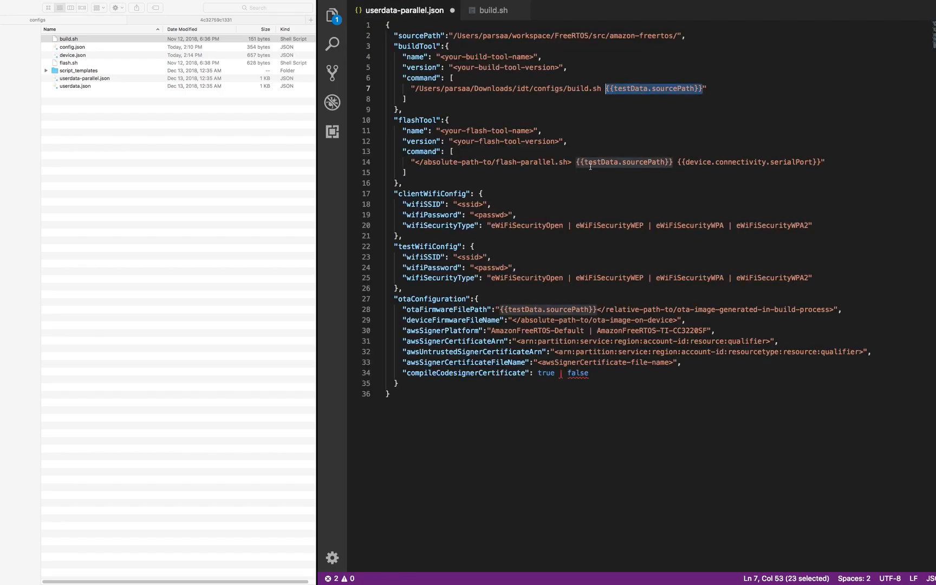
drag(79, 64, 440, 86)
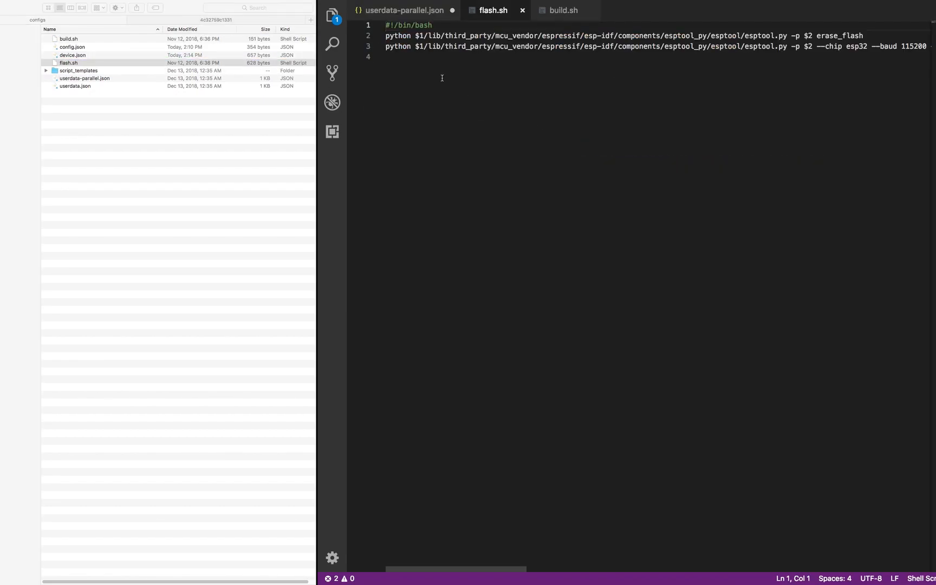
- Check flash.sh's $1 and $2 arguments, then select the build.sh path on line 7 of userdata-parallel.json
drag(425, 36, 415, 36)
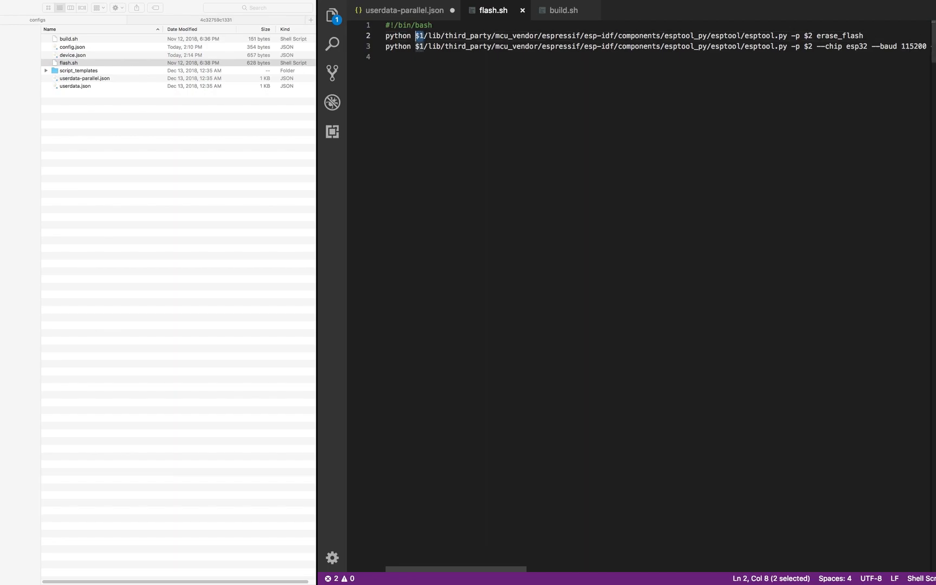
drag(812, 35, 805, 36)
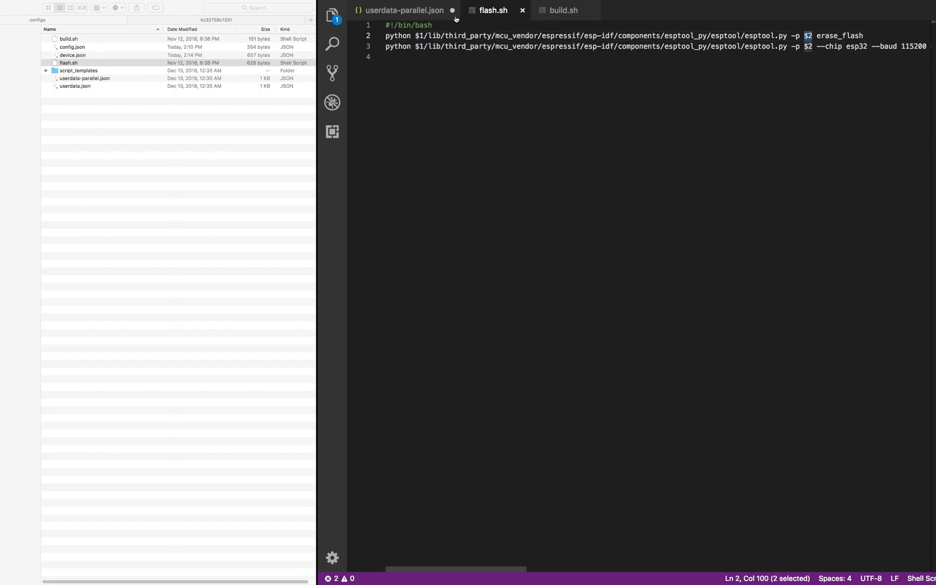
click(428, 13)
drag(601, 88, 415, 88)
key(super+c)
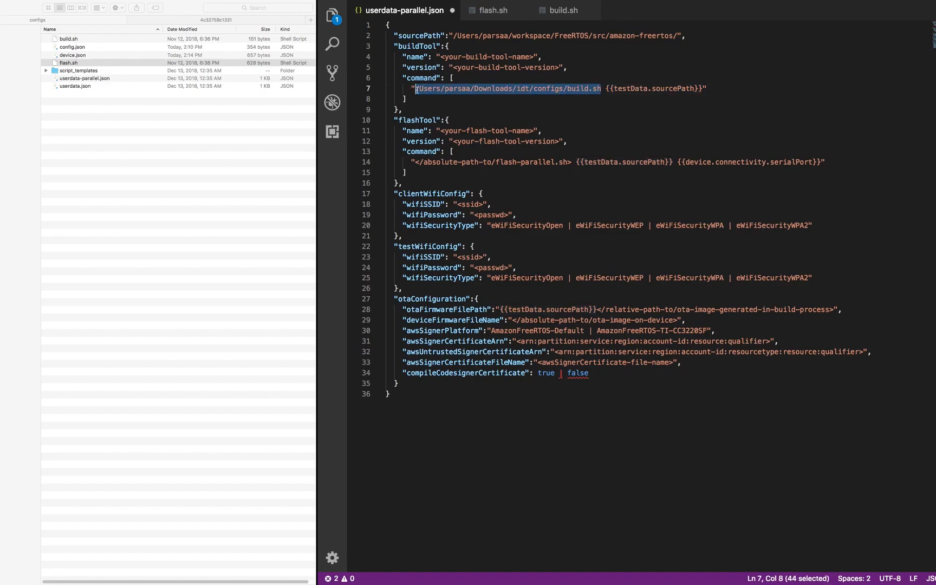
- Paste the build.sh path over the line 14 flash placeholder and check its sourcePath and serialPort arguments
drag(572, 162, 414, 162)
key(super+v)
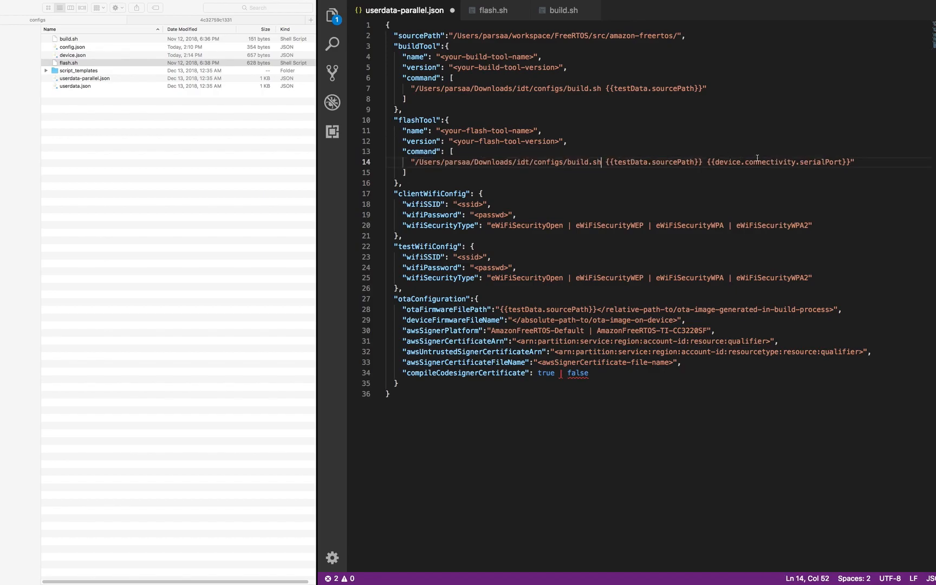
click(675, 162)
double_click(427, 36)
double_click(815, 162)
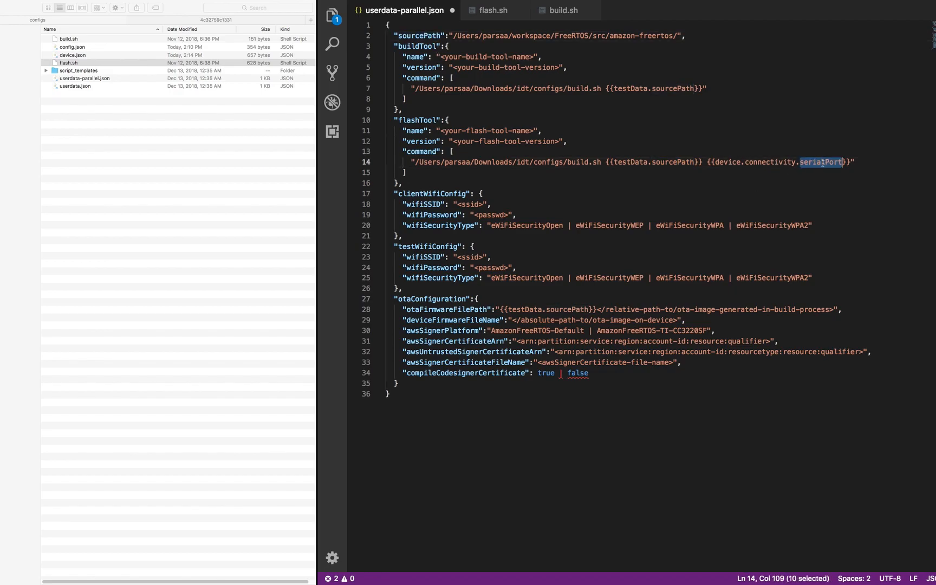
- Open device.json from the configs folder for reference alongside userdata-parallel.json
drag(71, 58, 444, 87)
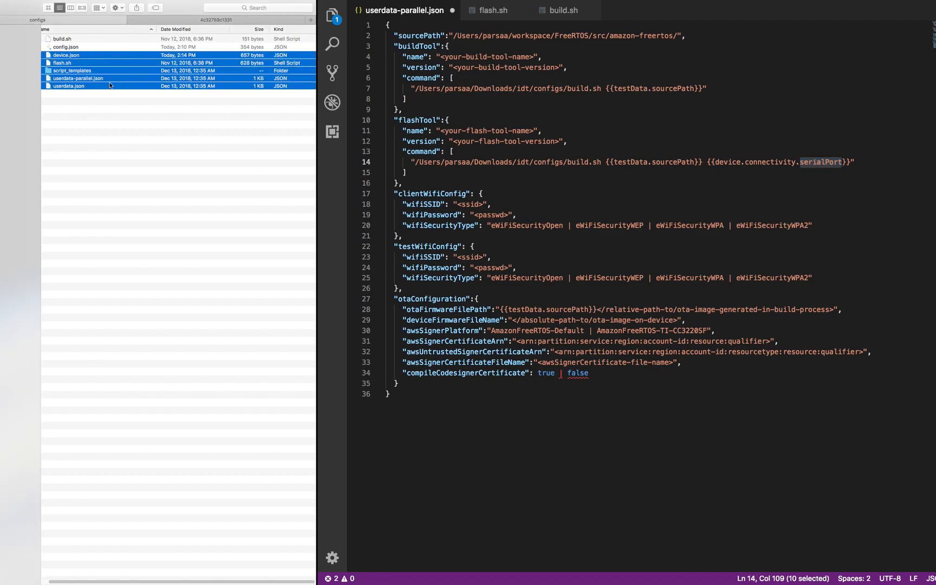
click(77, 48)
click(75, 56)
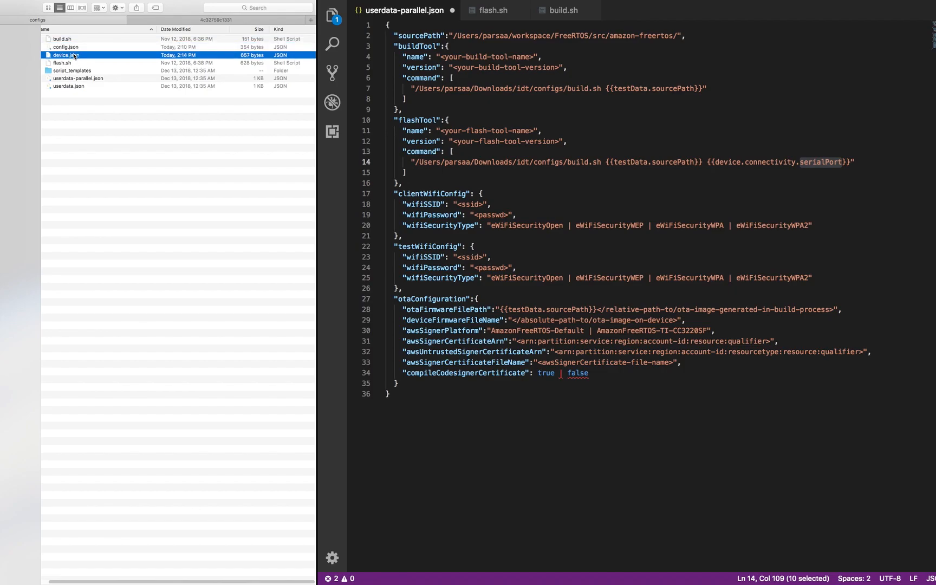
drag(75, 56, 637, 14)
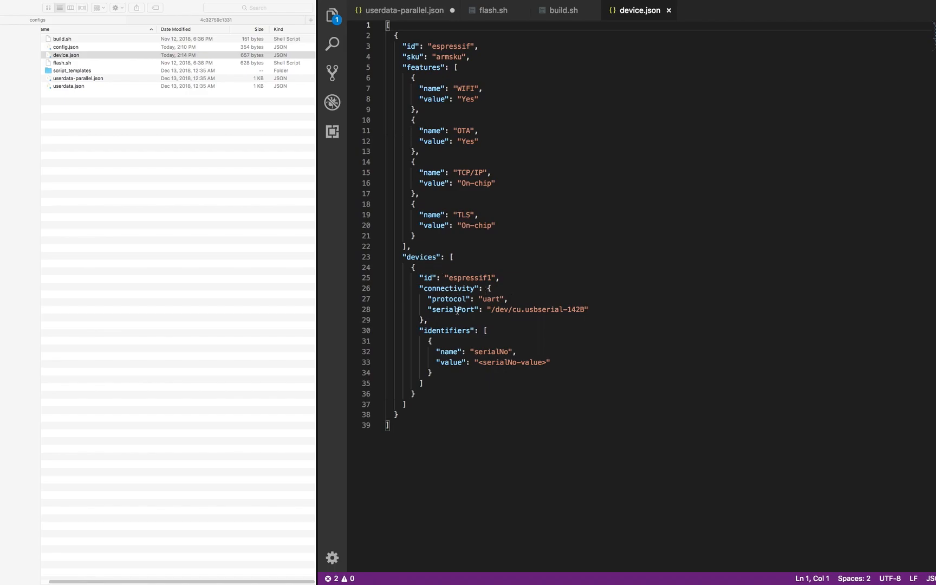
click(415, 13)
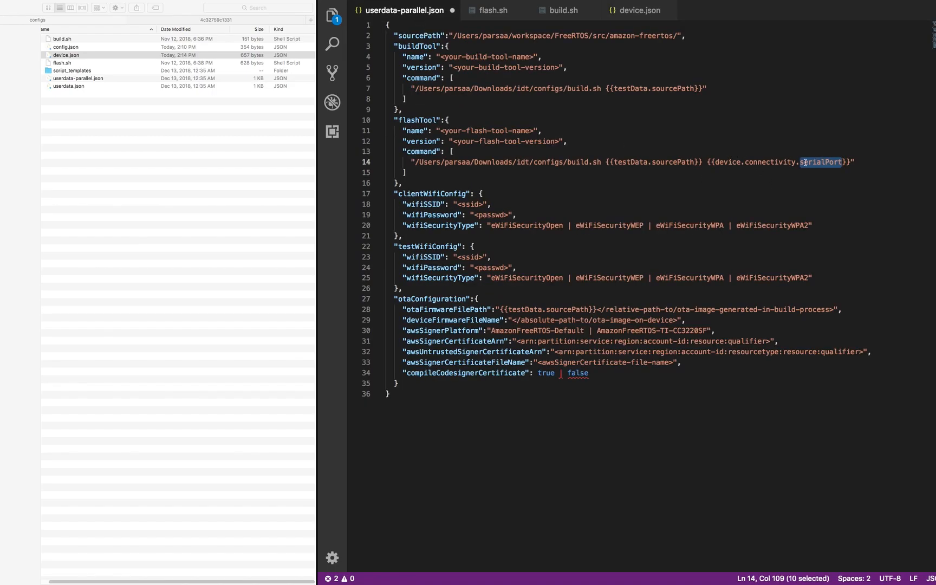
- Change build to flash in the line 14 script path
double_click(583, 162)
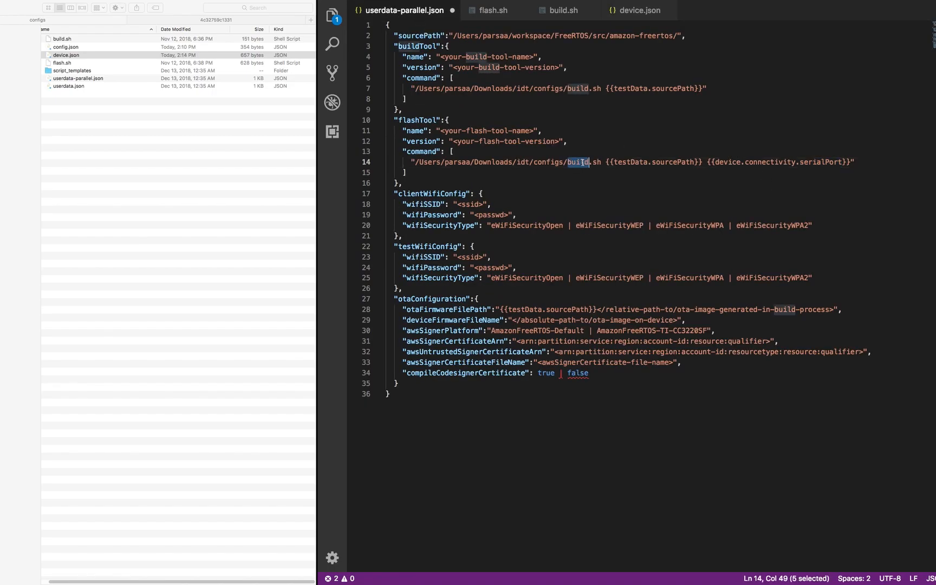
text(flash)
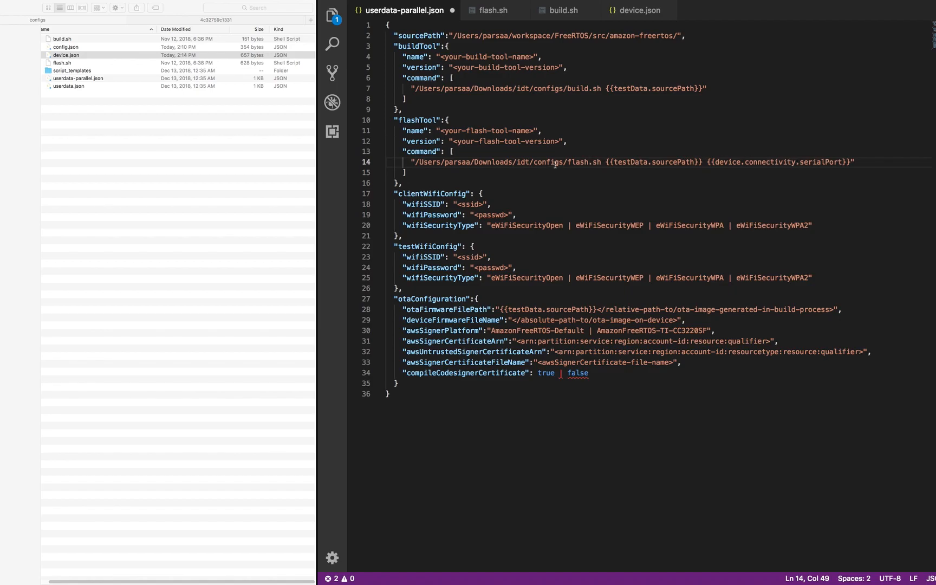
drag(534, 57, 440, 57)
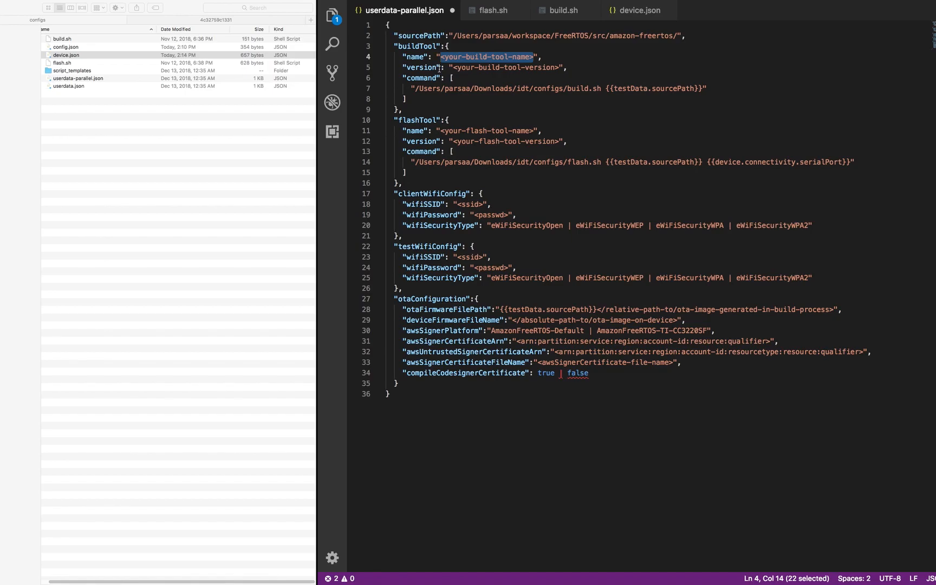
- Enter make and v1 for the build tool, esptool and v1 for the flash tool
text(make)
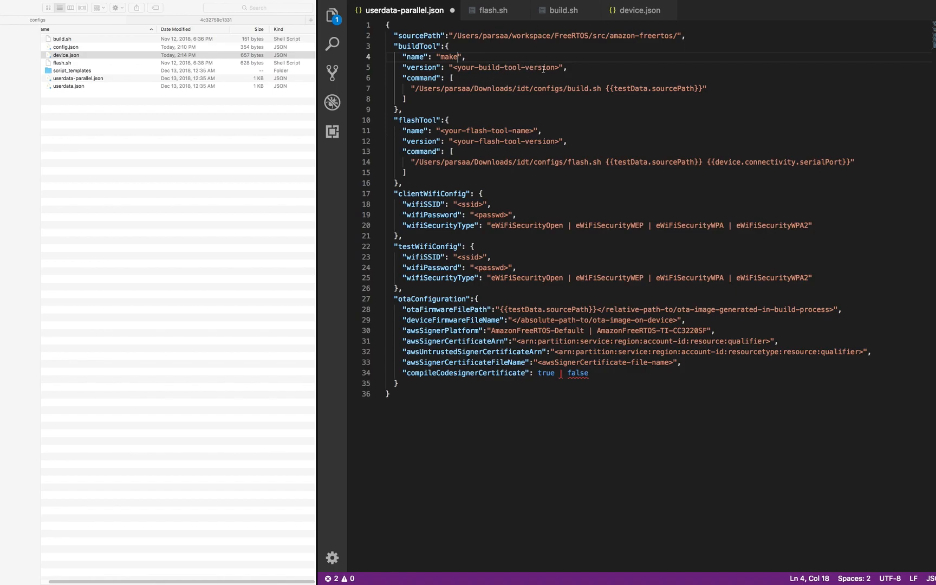
drag(559, 67, 454, 68)
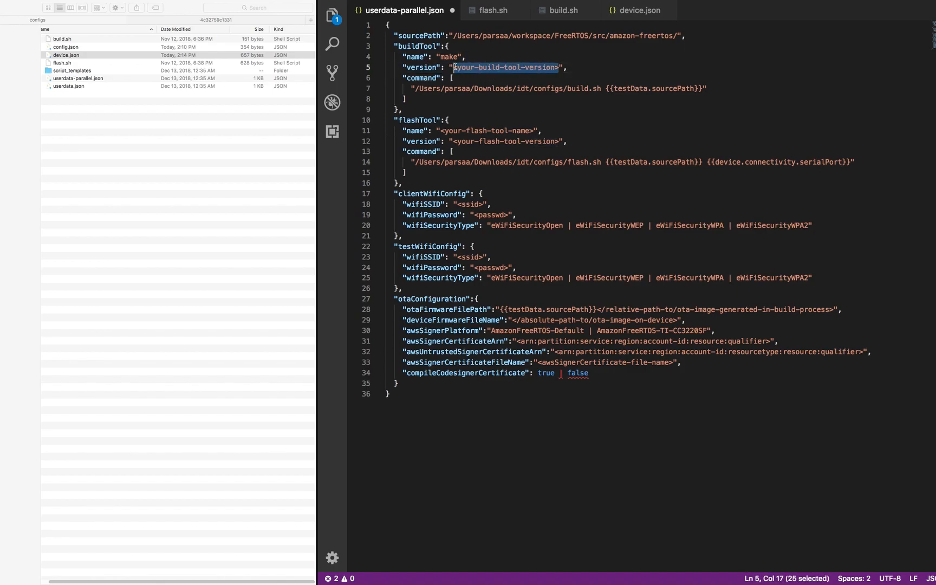
text(v1)
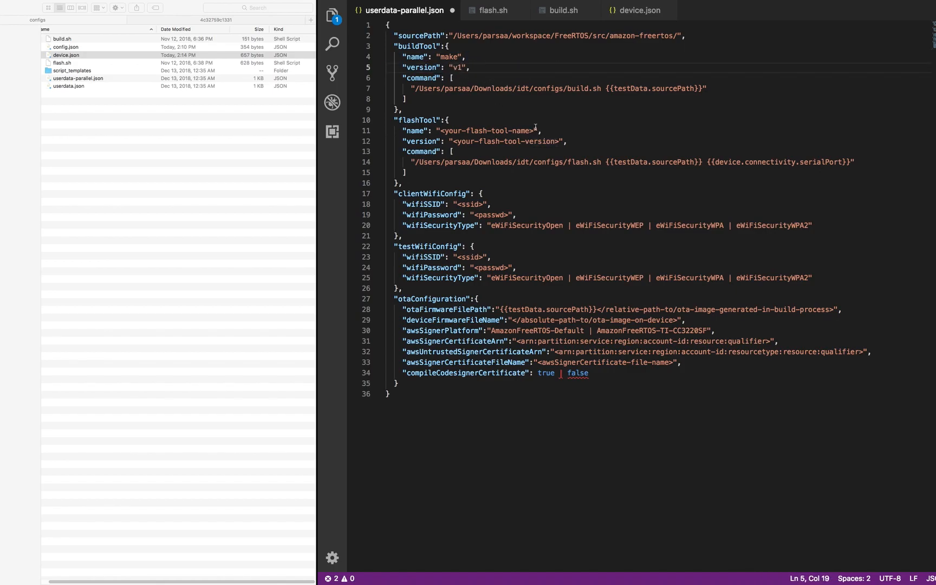
drag(534, 130, 441, 131)
text(esptoo)
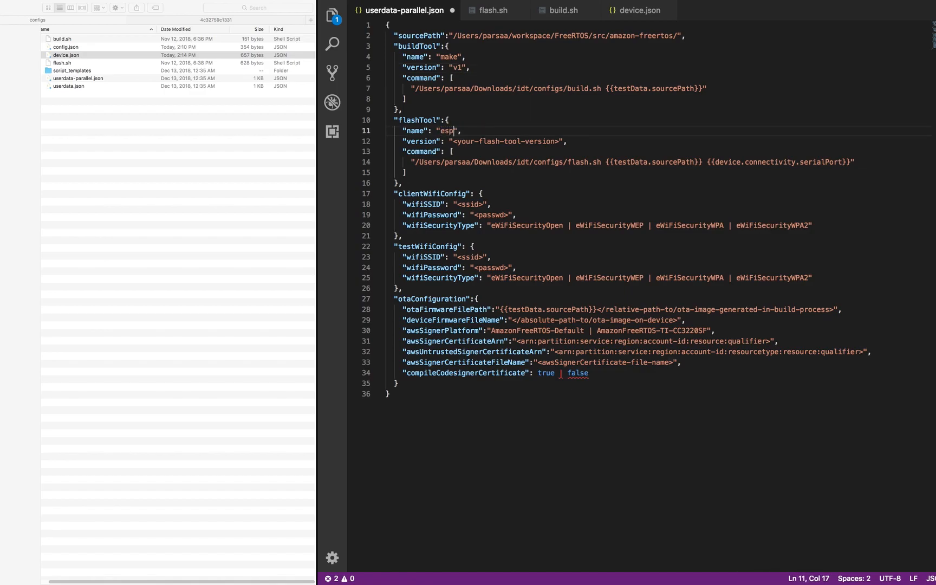
text(l)
drag(558, 141, 454, 141)
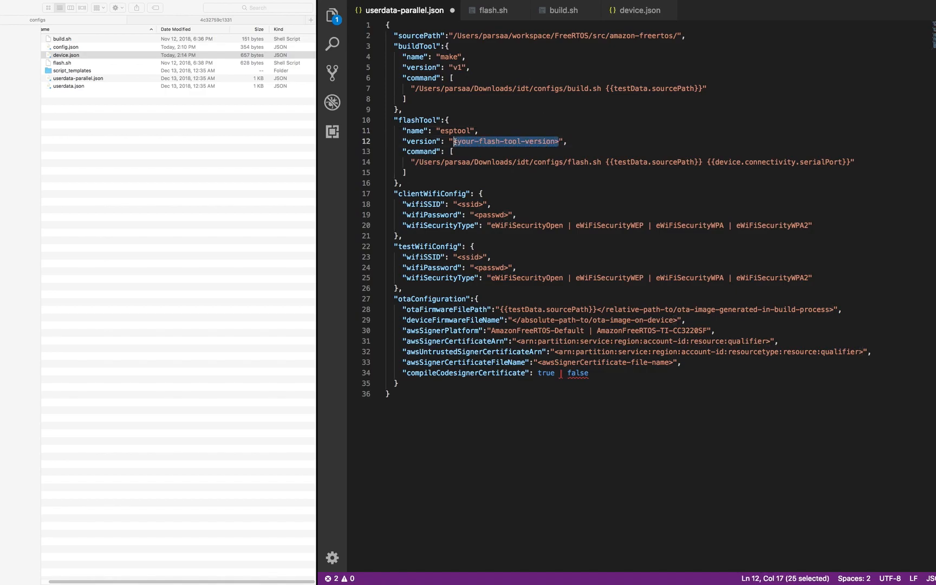
text(v1)
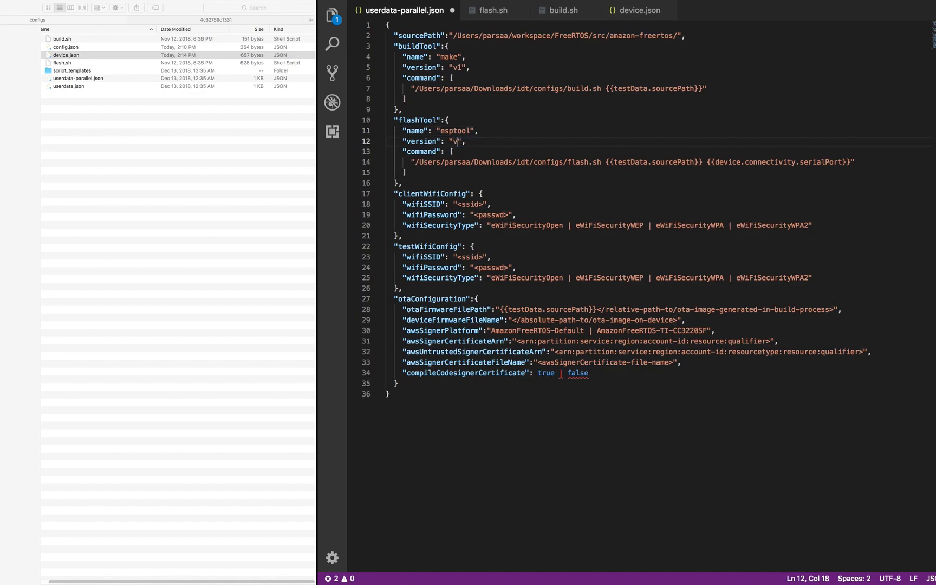
click(509, 193)
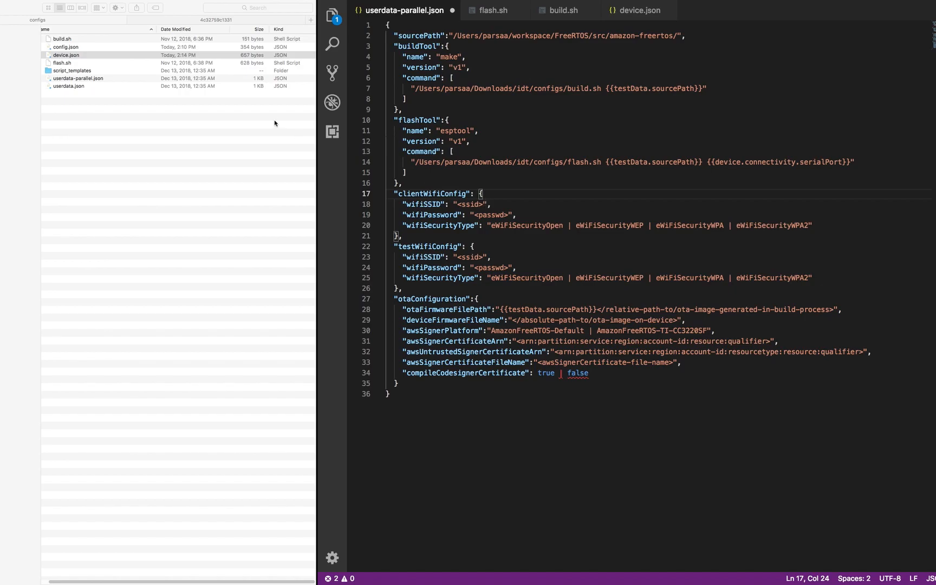
- Set the client Wi-Fi SSID to wifissid and enter a sample password
click(68, 50)
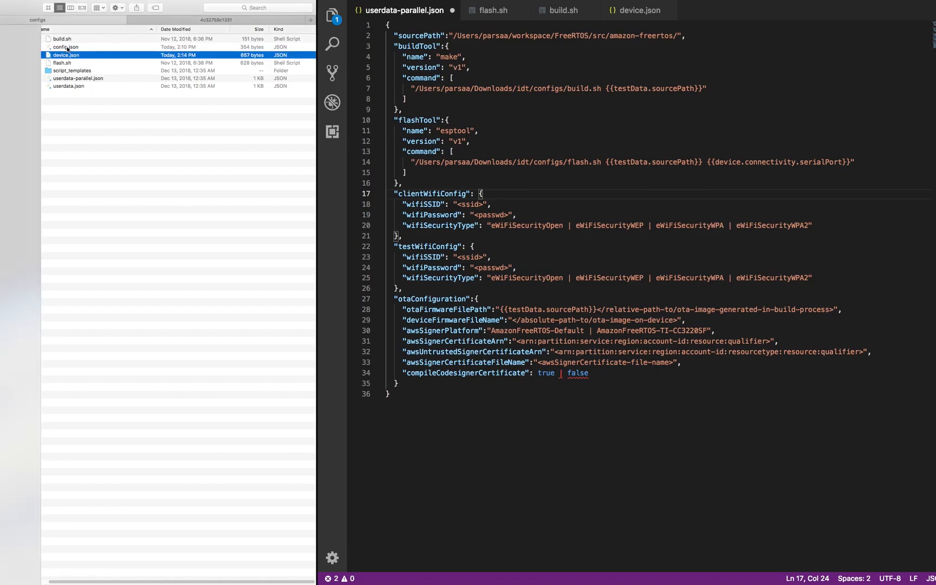
click(486, 204)
drag(482, 204, 459, 207)
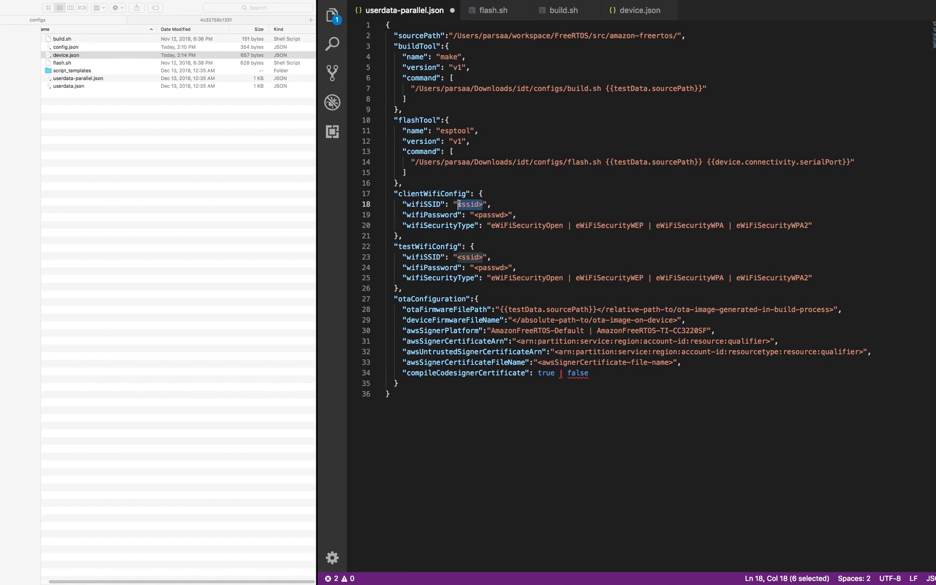
text(wifissi)
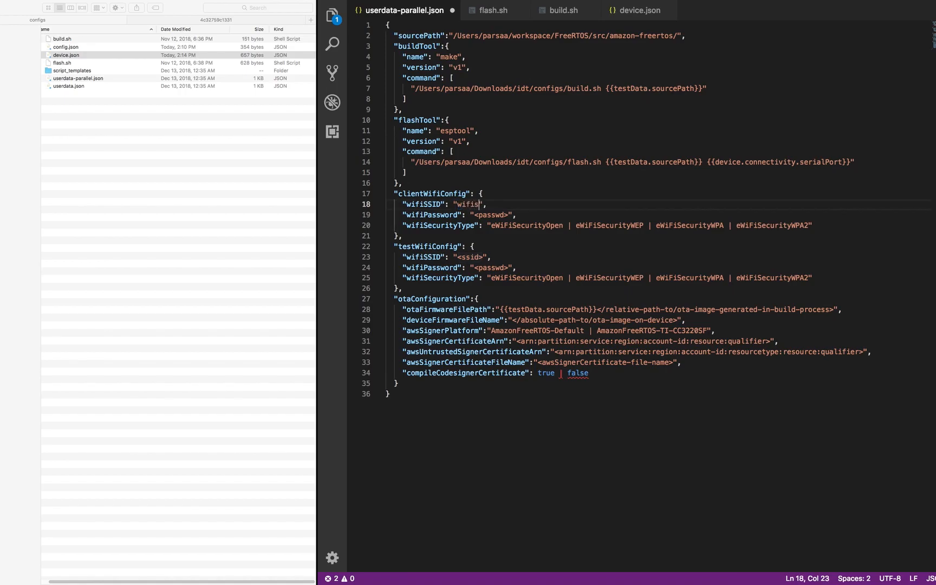
text(d)
drag(509, 215, 476, 216)
text(wifipassword)
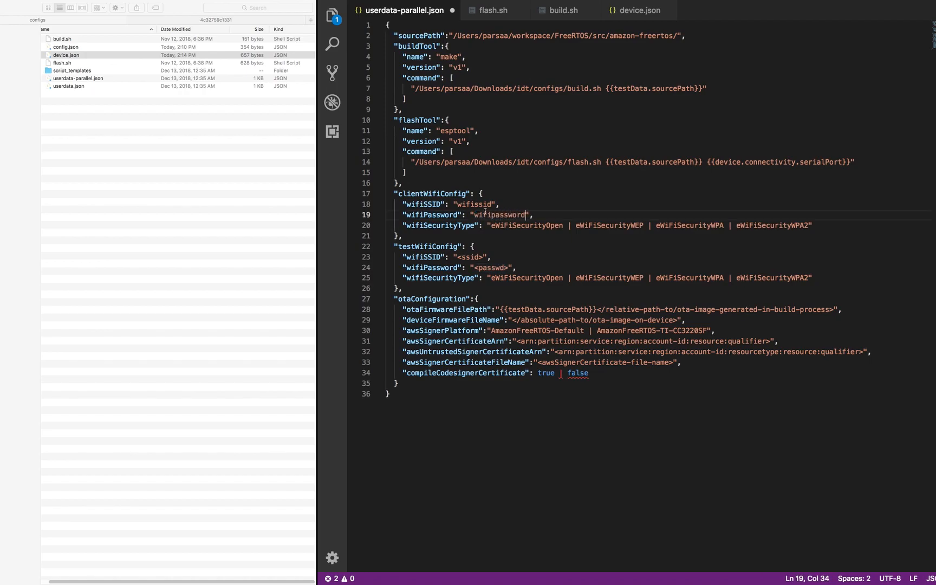
- Trim the client security type down to eWiFiSecurityWPA2 only
drag(736, 225, 557, 225)
key(BackSpace)
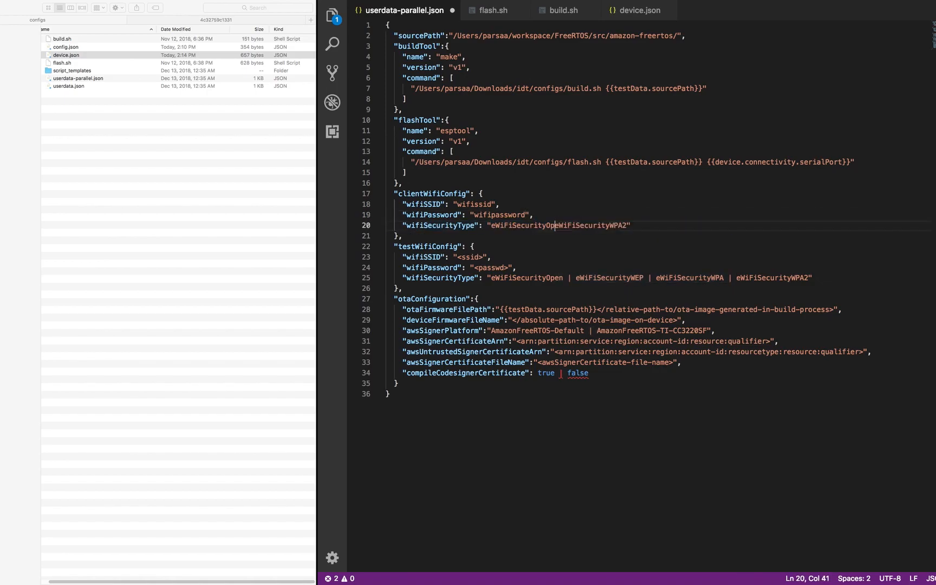
key(BackSpace)
key(BackSpace)
key(BackSpace)
key(BackSpace)
key(BackSpace)
key(BackSpace)
key(BackSpace)
key(BackSpace)
key(BackSpace)
key(BackSpace)
key(BackSpace)
key(BackSpace)
key(BackSpace)
key(BackSpace)
key(BackSpace)
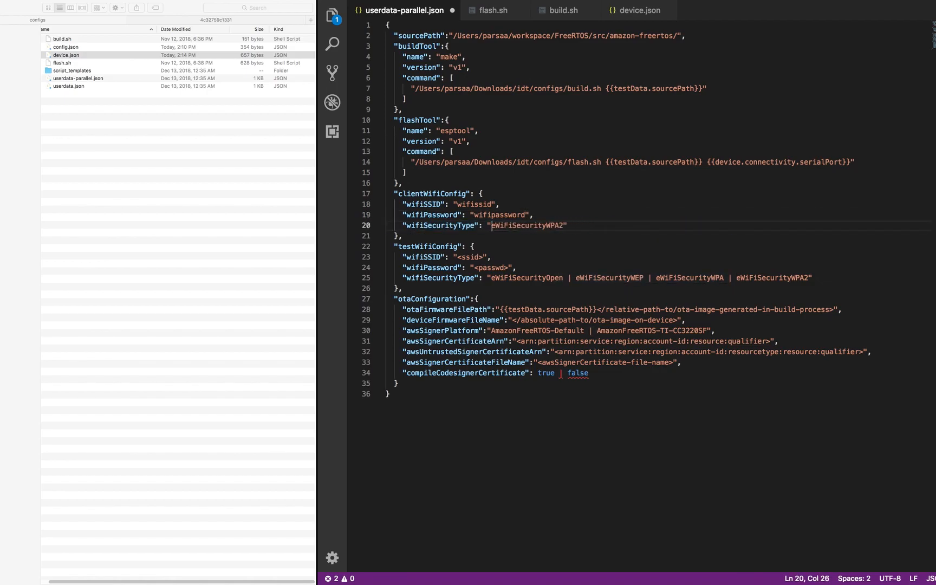
double_click(434, 246)
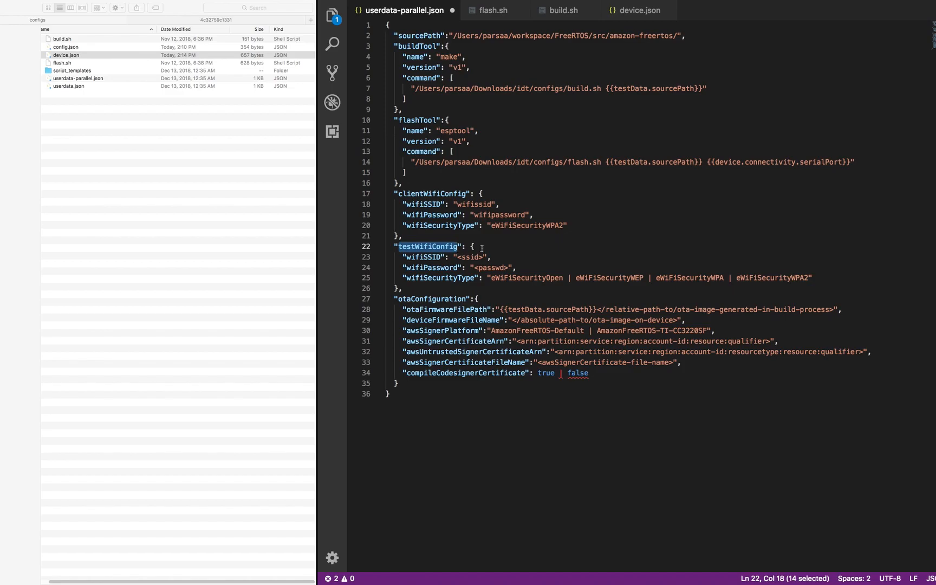
- Check the WIFI feature entry in device.json
click(623, 14)
drag(480, 98, 421, 86)
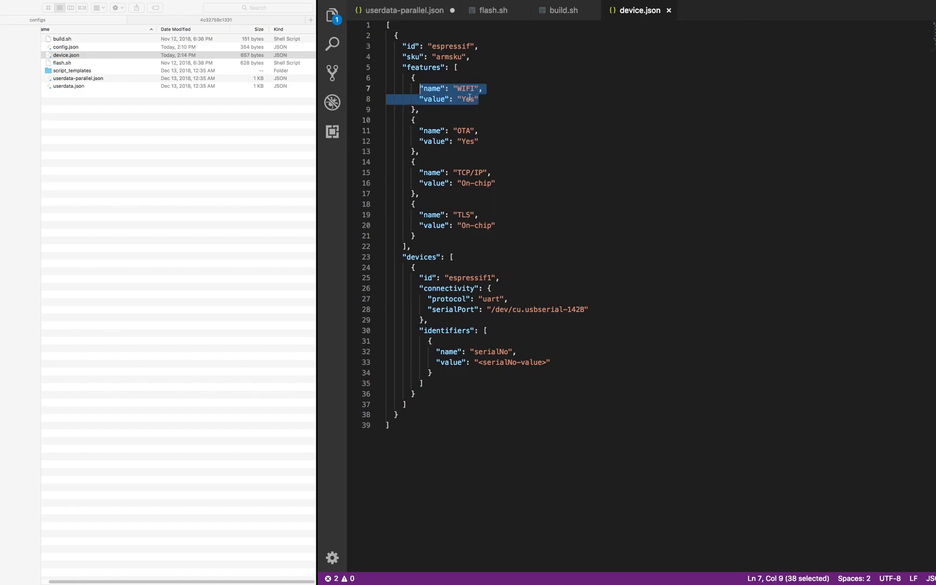
key(ctrl+Tab)
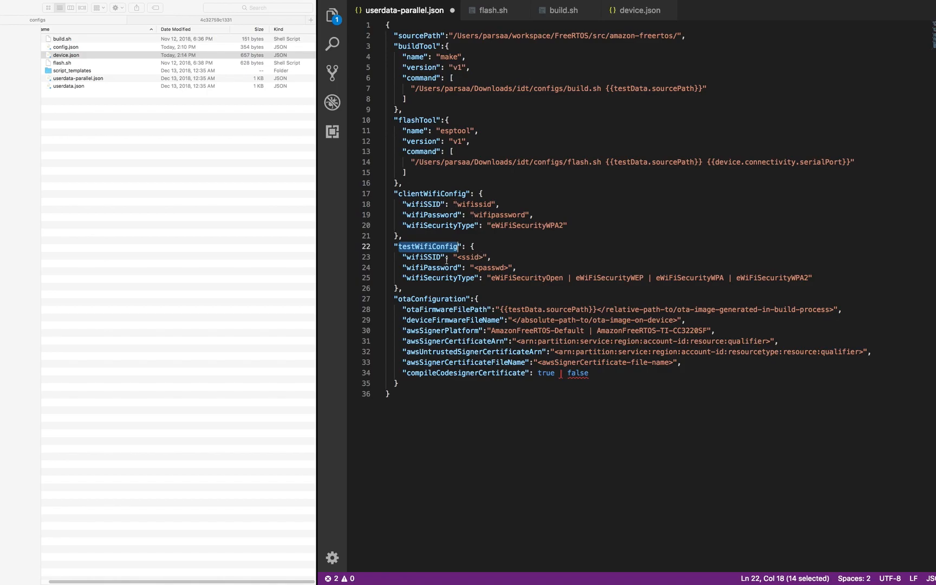
- Set the test Wi-Fi SSID to secondssid, enter its password, and keep only eWiFiSecurityWPA2
drag(485, 258, 456, 258)
text(secondssid)
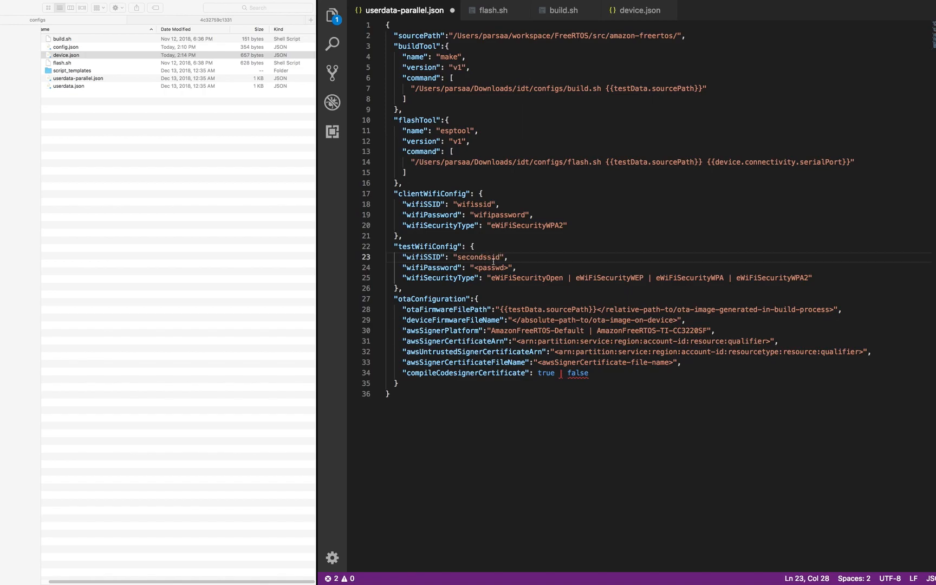
drag(508, 268, 475, 268)
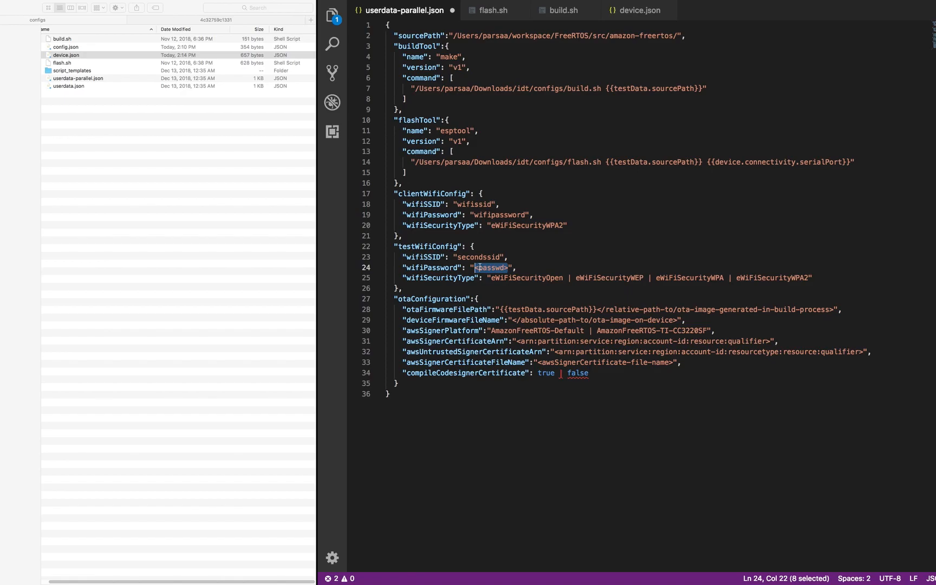
text(wifipasss)
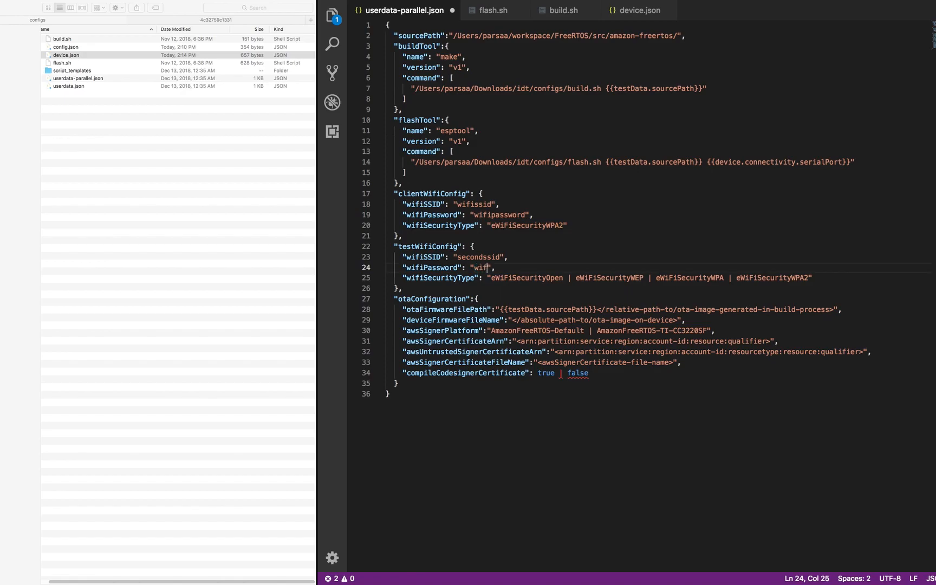
key(BackSpace)
text(word)
drag(736, 278, 491, 279)
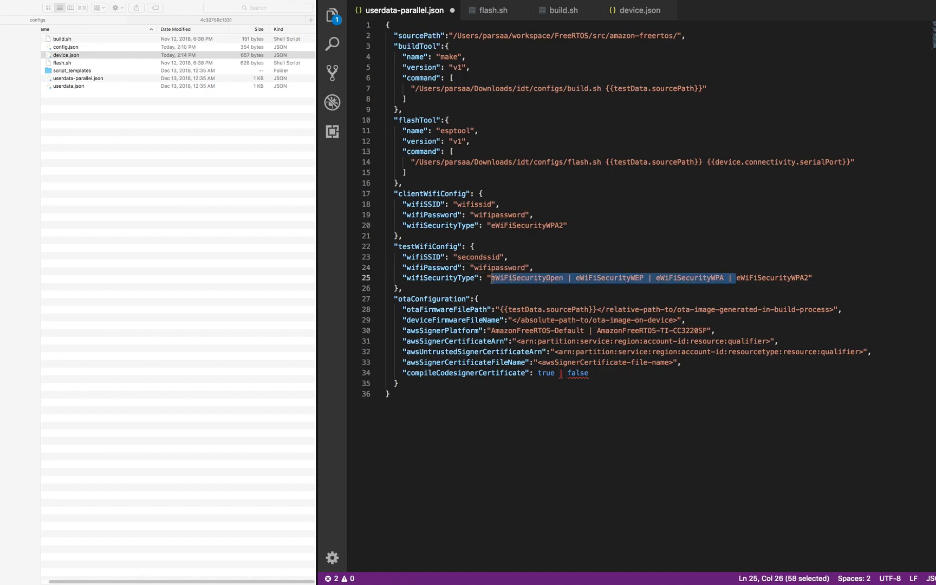
key(BackSpace)
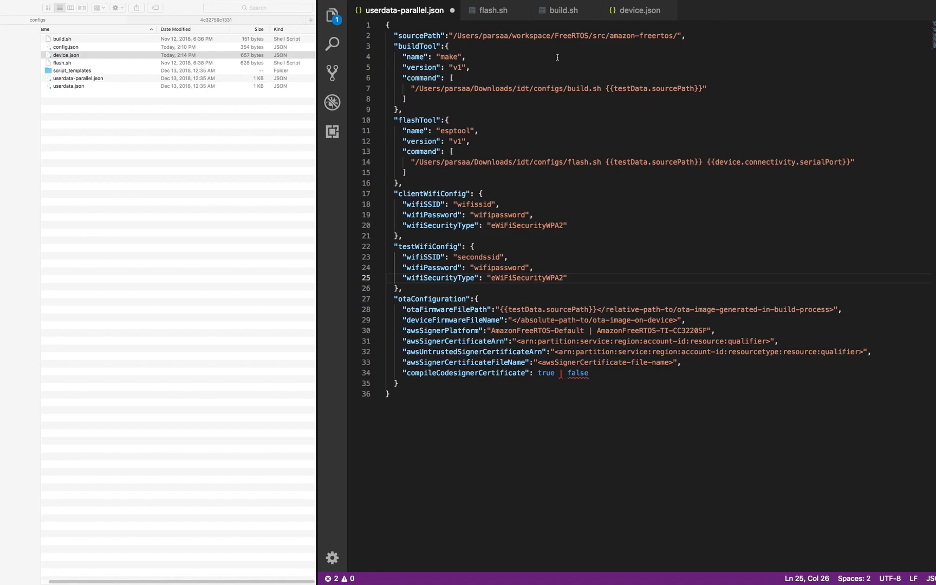
- Check device.json's OTA feature, then select the otaConfiguration block in userdata-parallel.json
click(640, 10)
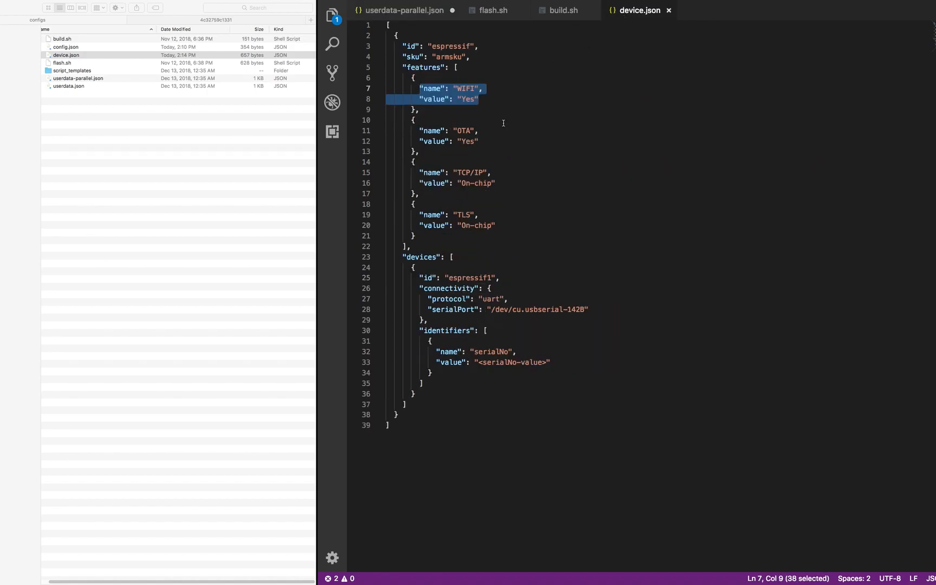
drag(480, 141, 420, 131)
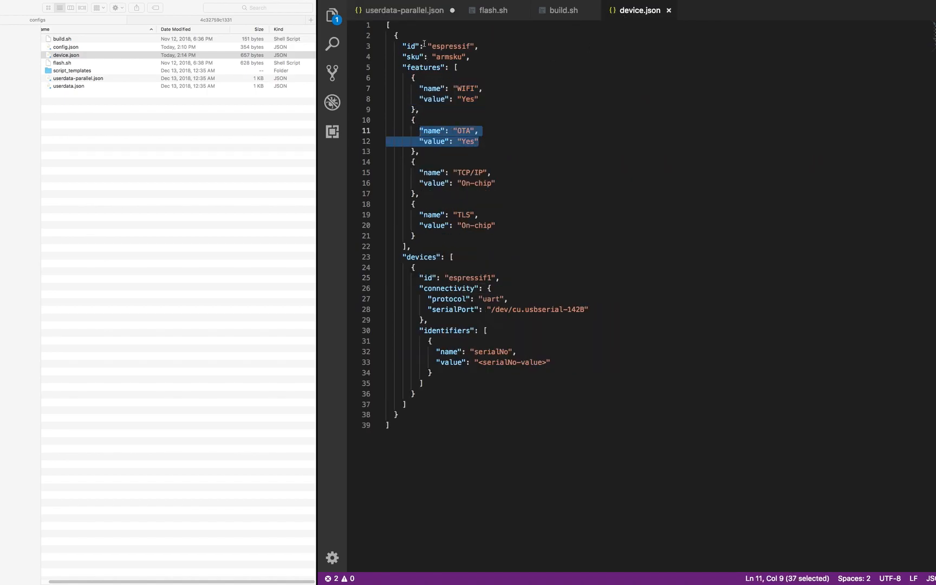
click(412, 11)
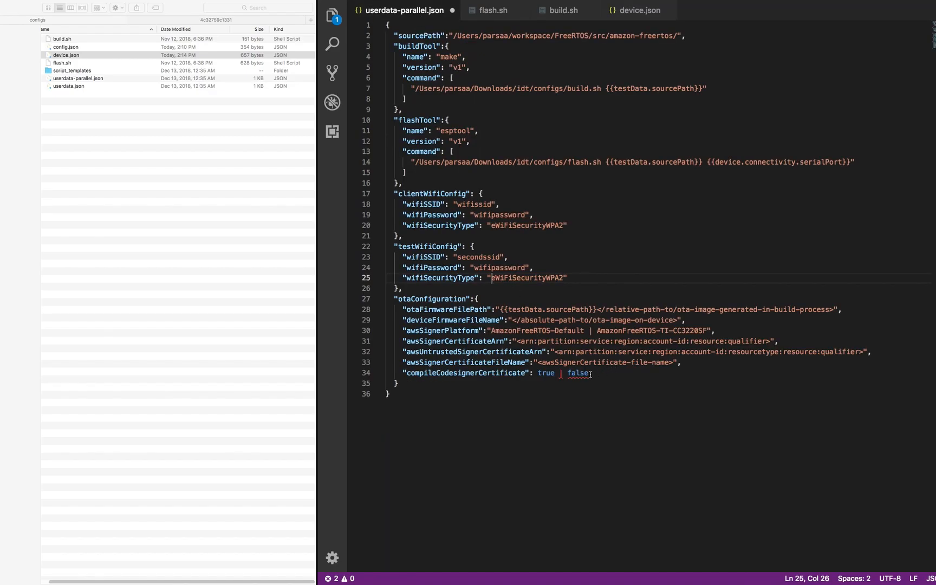
drag(419, 389, 386, 299)
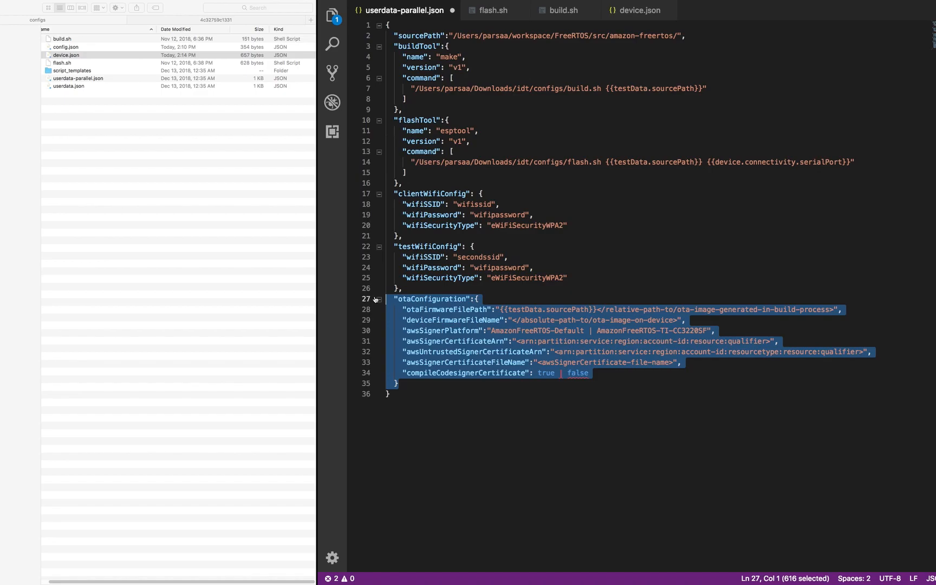
- Paste the real OTA values over the otaConfiguration placeholders on lines 28–34
click(626, 415)
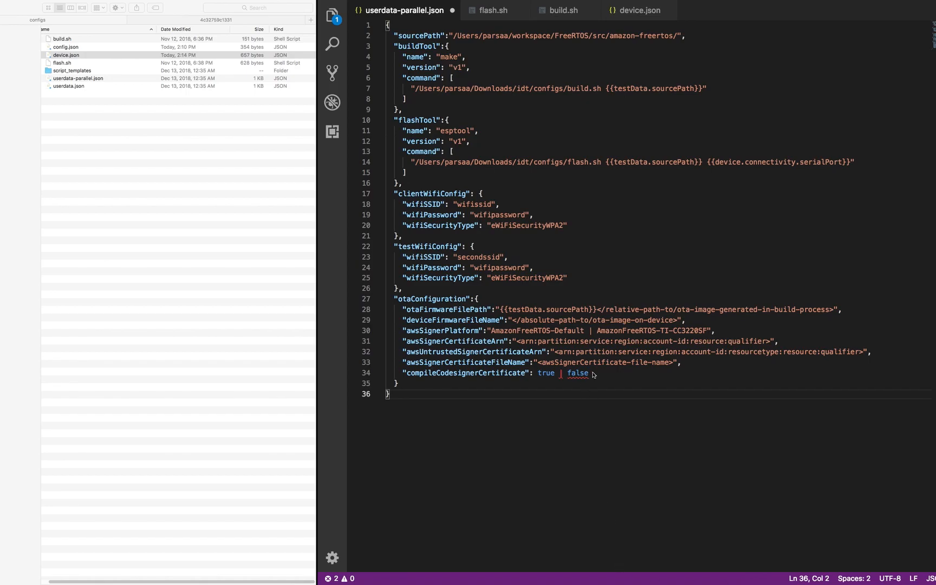
drag(590, 374, 400, 309)
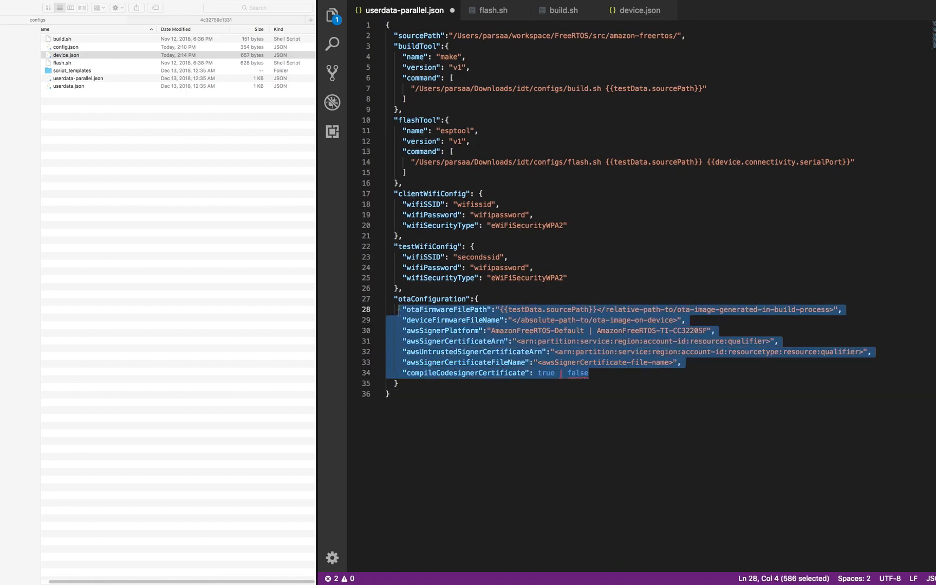
key(super+v)
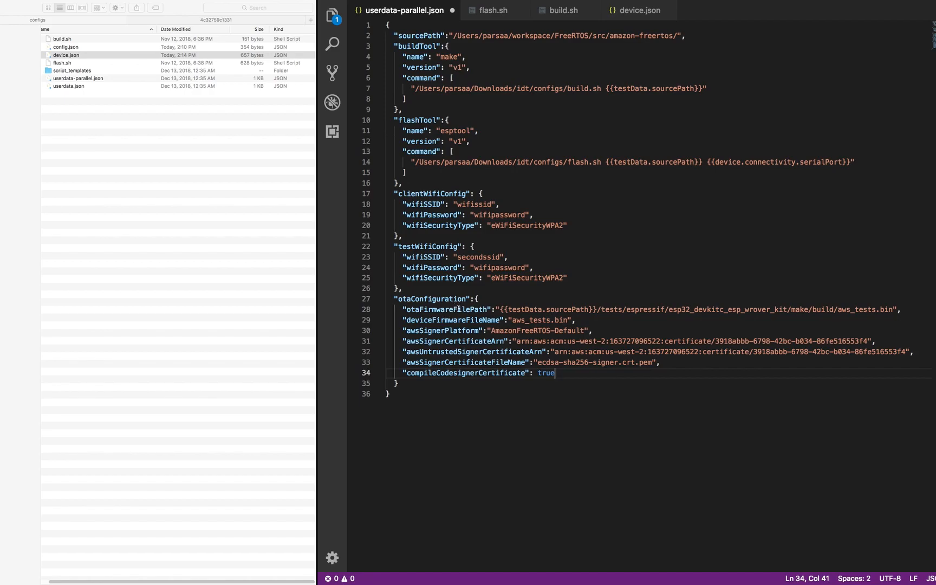
- Review the sourcePath definition and the Default signer platform, then switch to the browser desktop
double_click(580, 309)
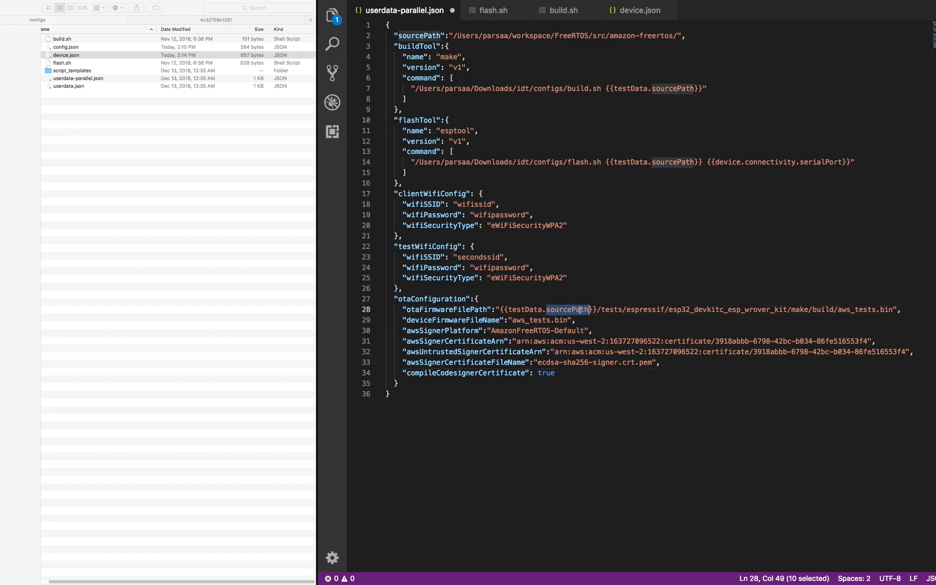
click(423, 36)
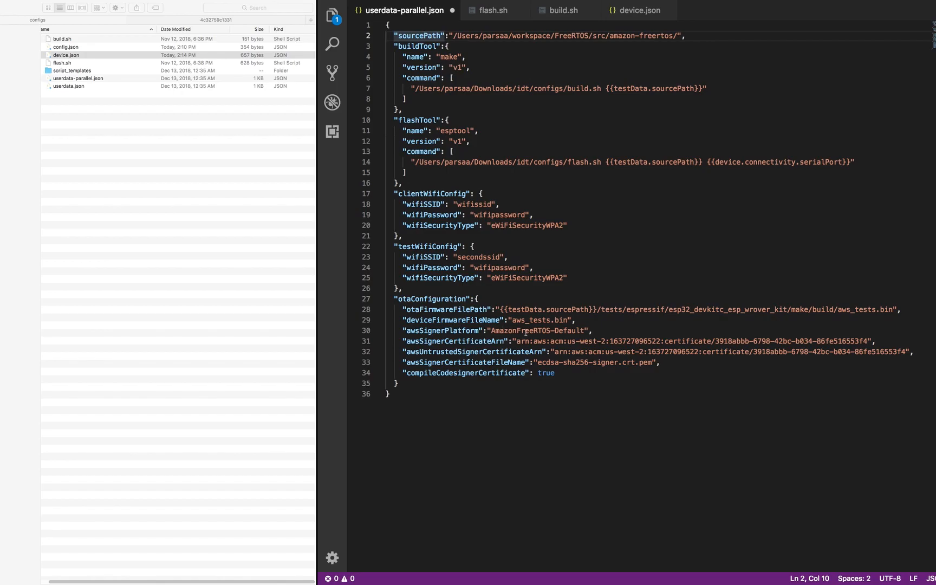
double_click(570, 333)
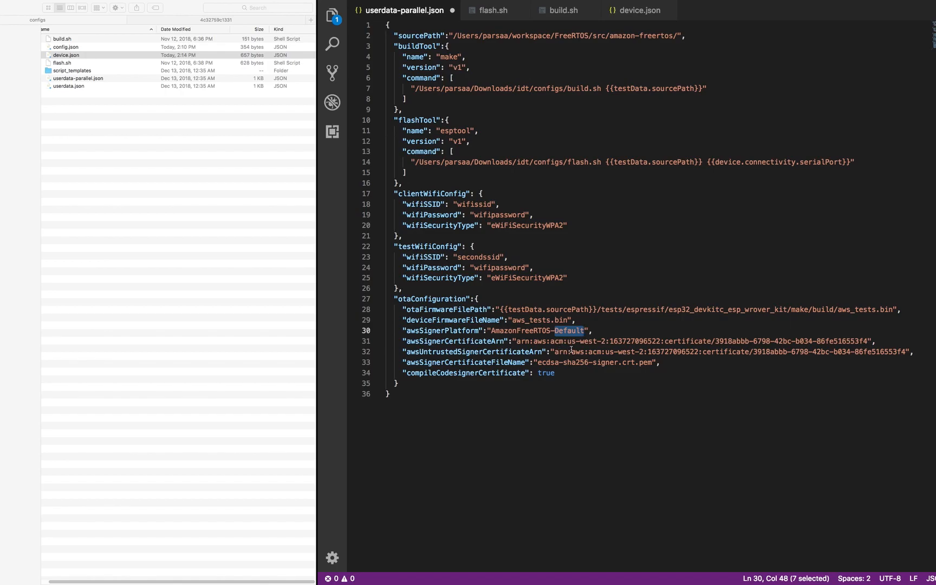
key(ctrl+Right)
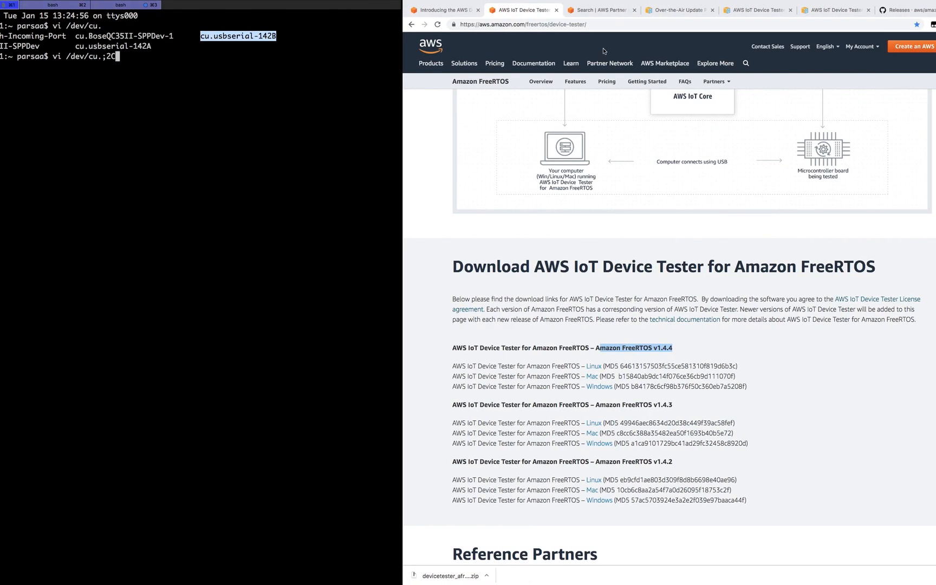
- Browse the OTA Update Prerequisites docs and open the Create a Code-Signing Certificate page
click(669, 10)
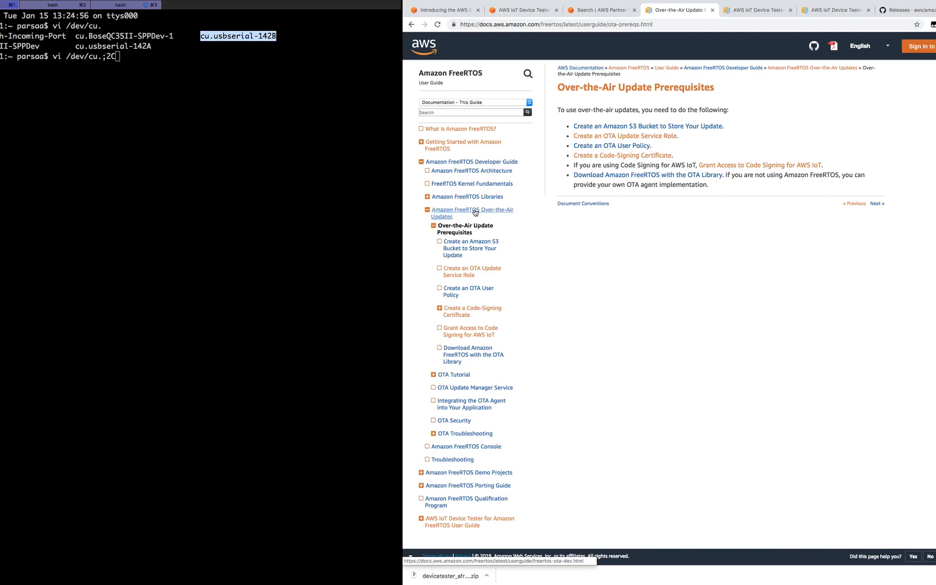
click(475, 212)
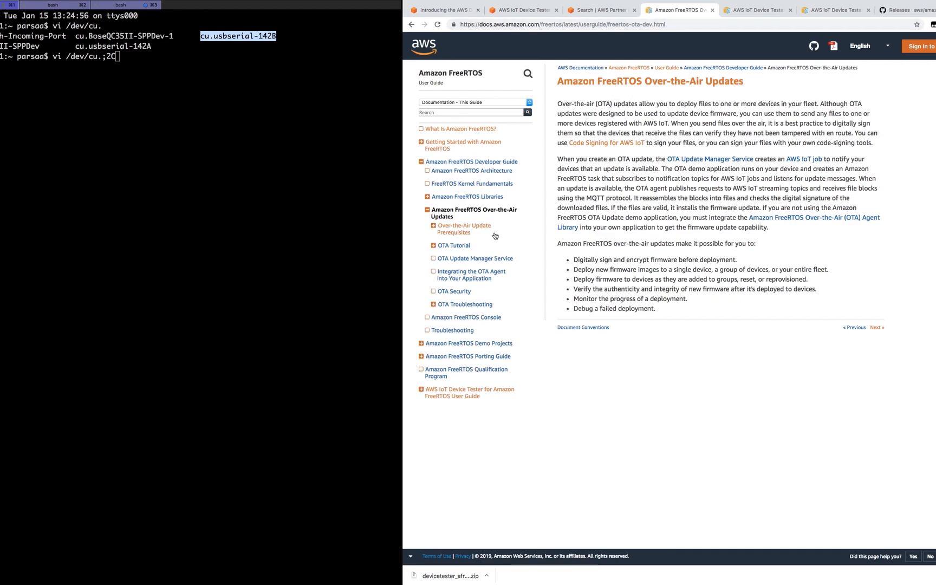
click(467, 231)
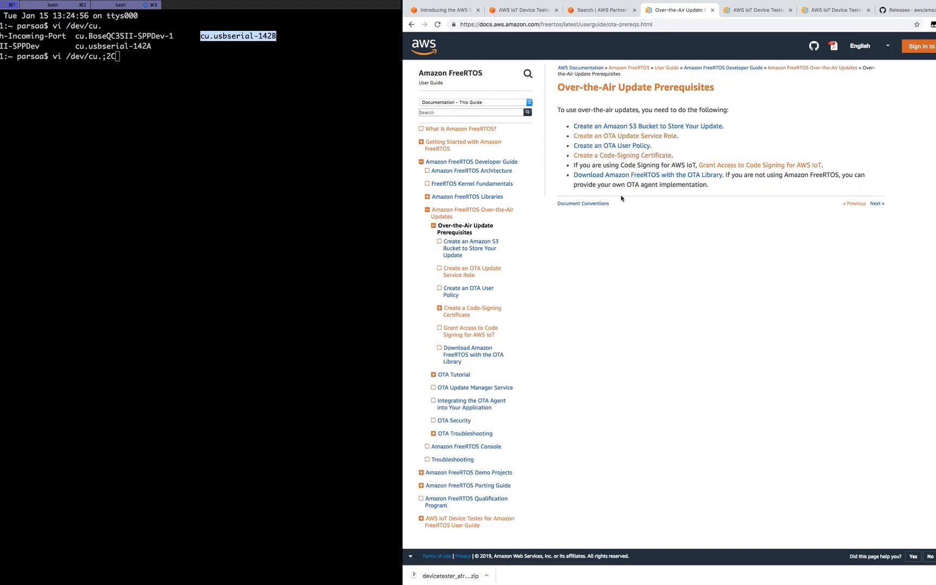
click(614, 158)
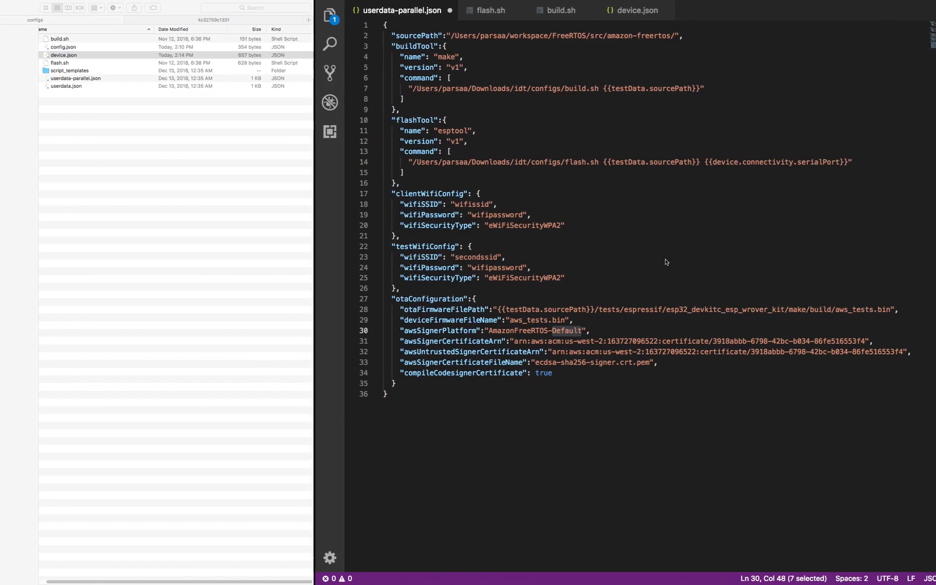
- Highlight parts of the signer certificate ARN and certificate file name in userdata-parallel.json
click(775, 342)
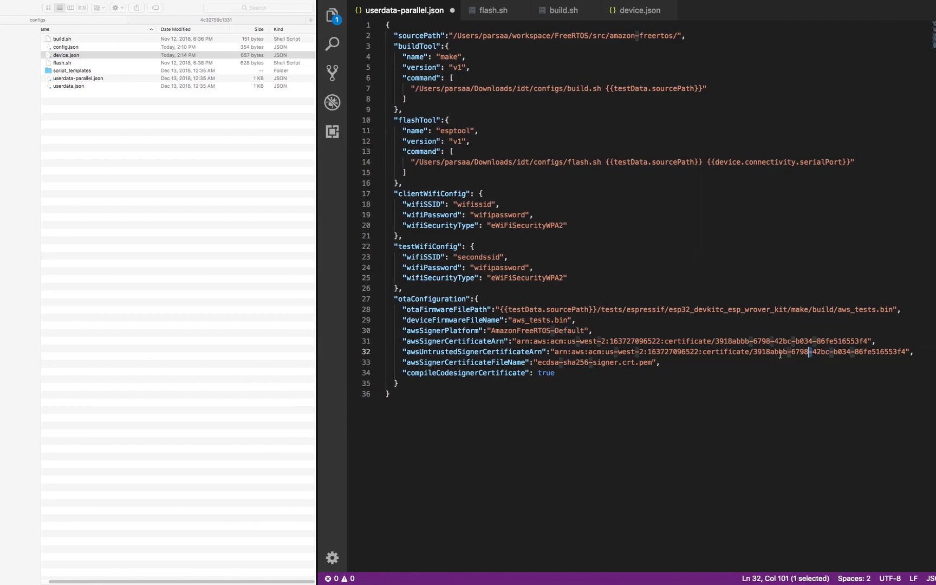
drag(776, 341, 727, 341)
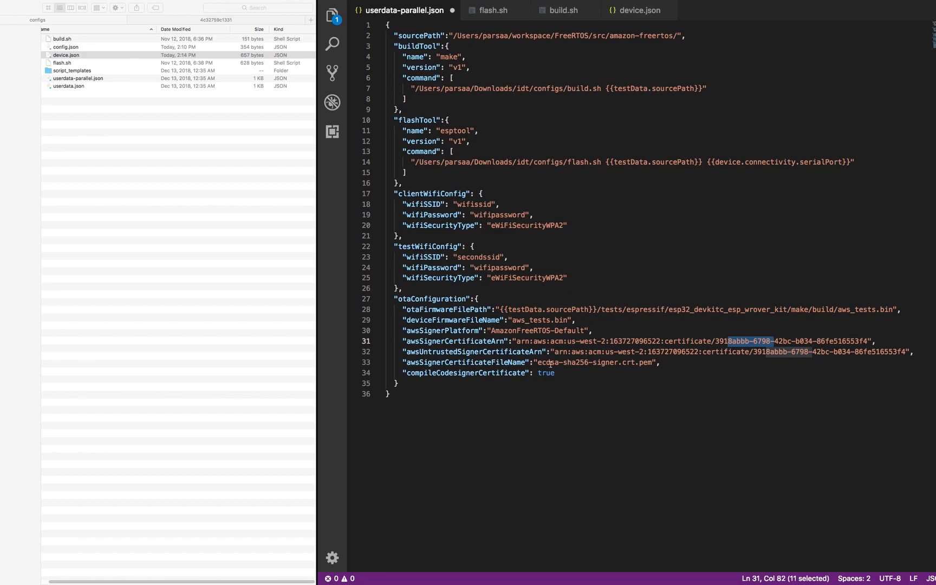
drag(543, 363, 652, 363)
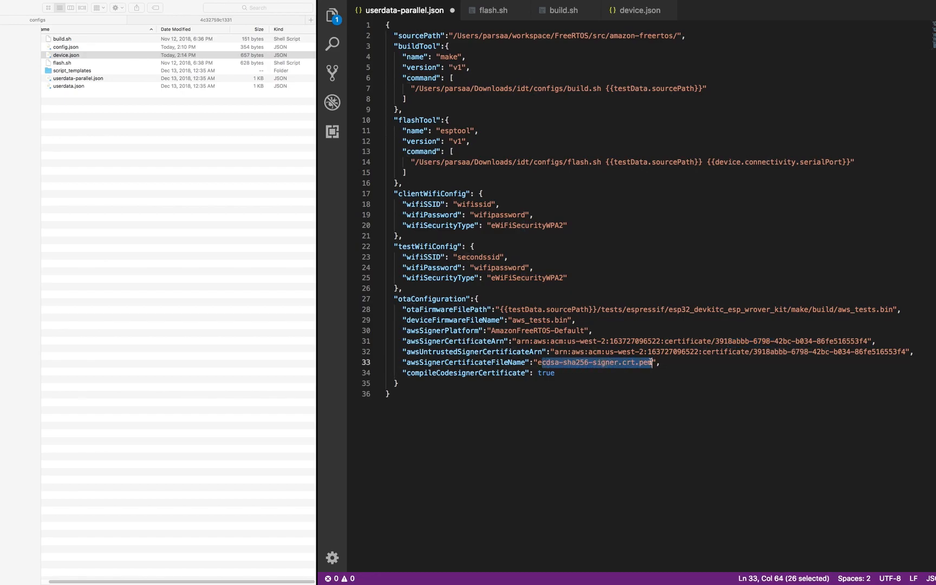
click(594, 371)
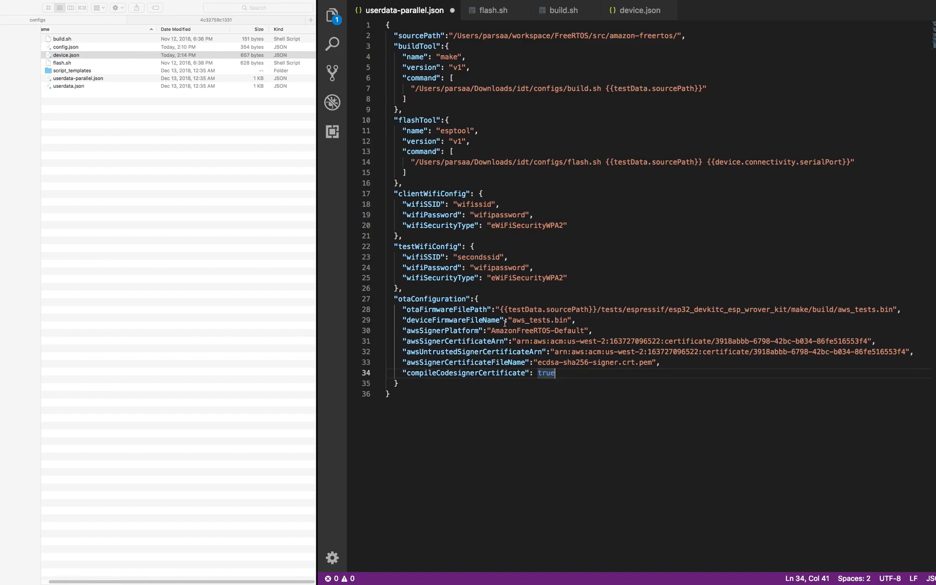
- Save and close userdata-parallel.json, then close device.json, build.sh and flash.sh
click(452, 11)
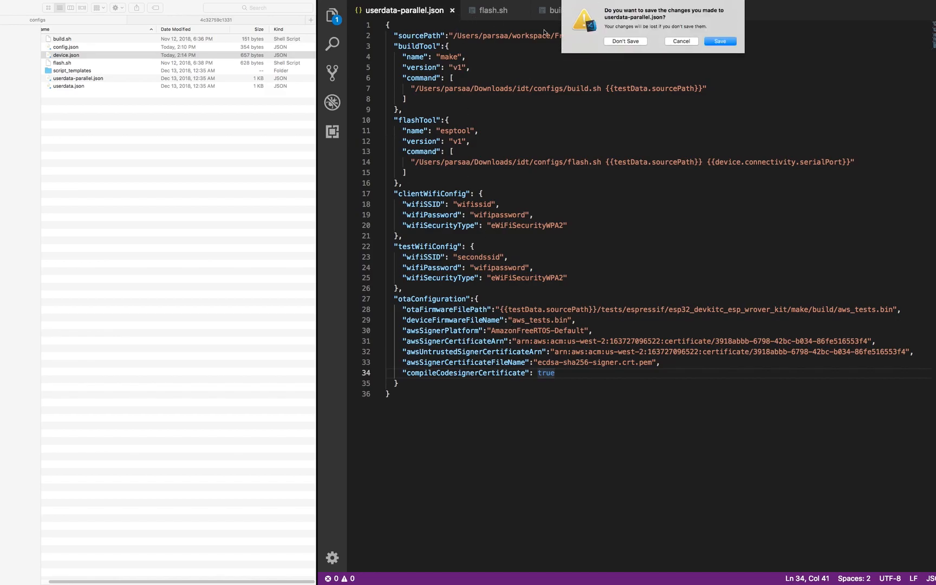
click(712, 40)
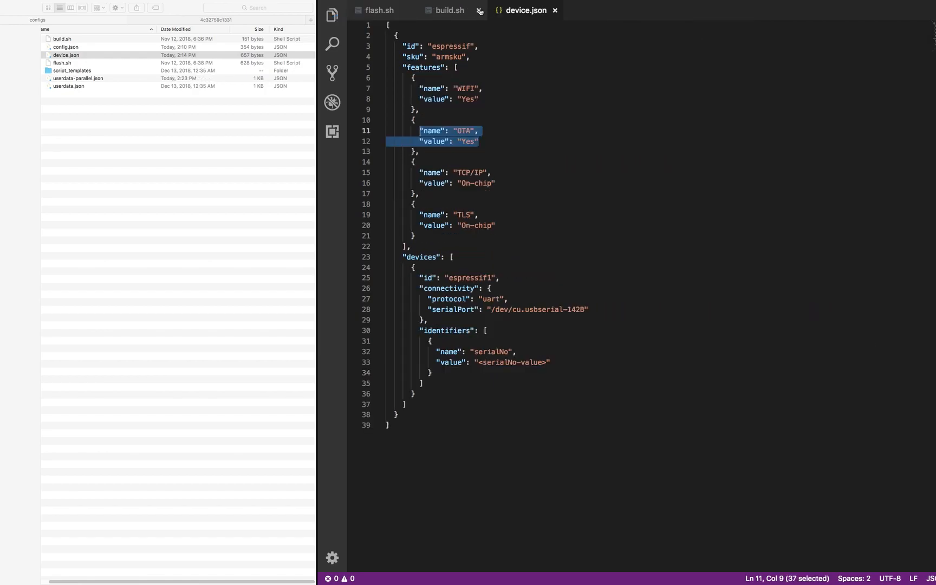
click(554, 11)
click(479, 11)
click(409, 10)
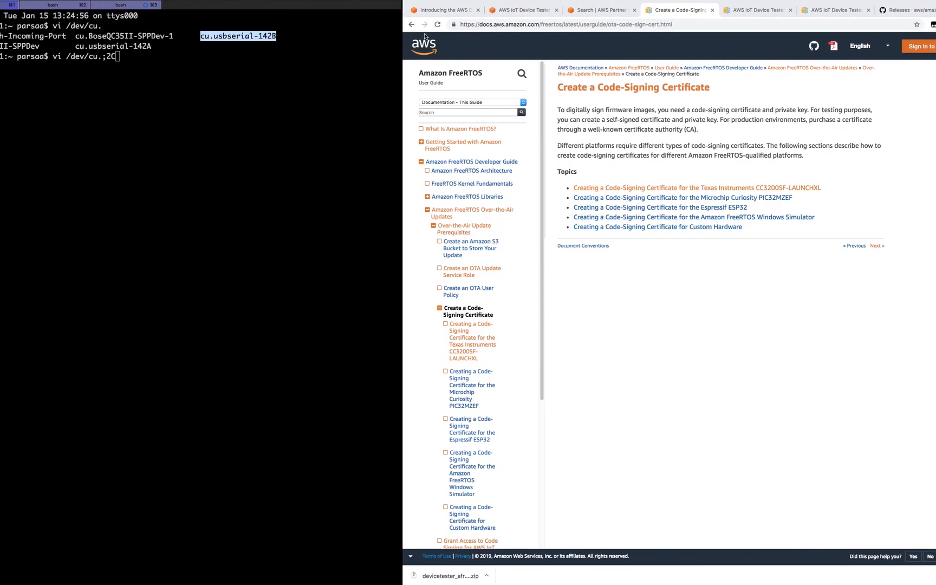
- In the third terminal session, change directory to ~/Downloads/idt/bin
click(130, 7)
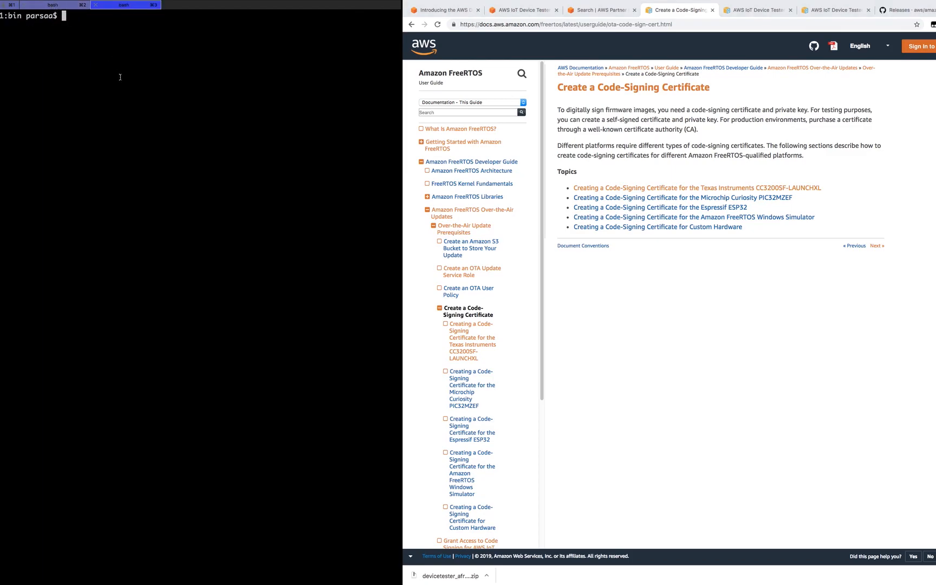
text(cd )
text(Dow)
key(BackSpace)
key(BackSpace)
key(BackSpace)
text(~/Dow)
key(Tab)
text(idt/)
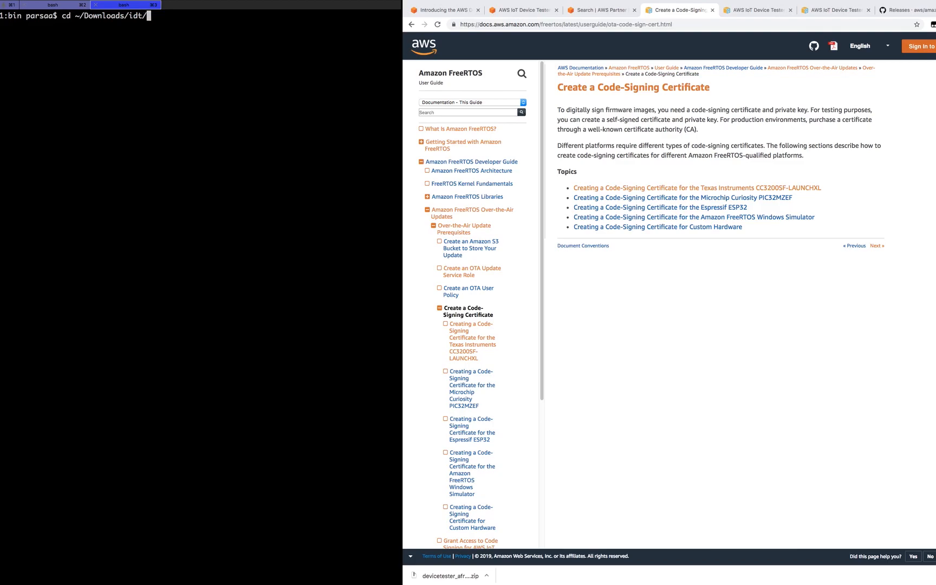
text(bin)
key(Return)
- Run ./devicetester_mac_x86-64 --help to show Device Tester's help text
key(Up)
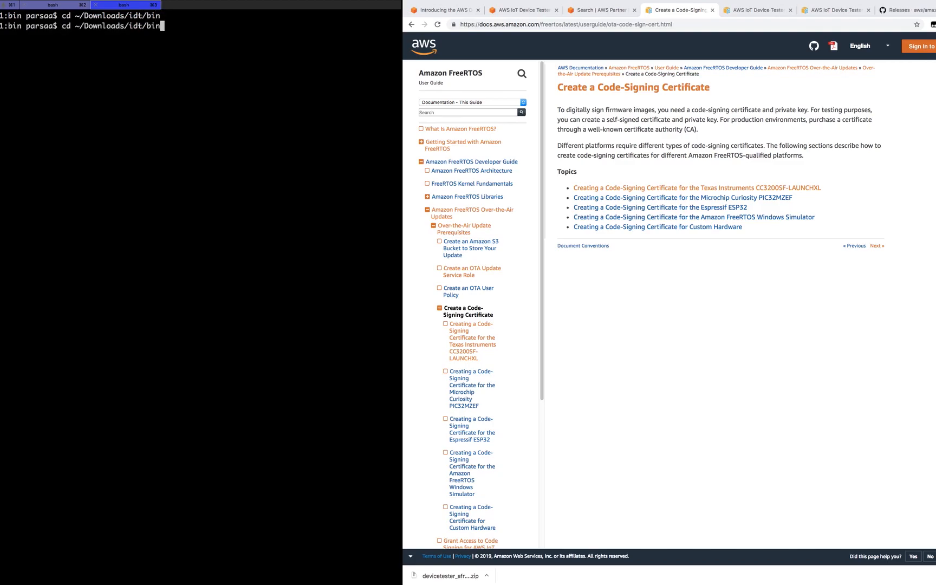
key(BackSpace)
key(BackSpace)
key(BackSpace)
key(BackSpace)
key(BackSpace)
key(BackSpace)
key(BackSpace)
key(BackSpace)
key(BackSpace)
key(BackSpace)
key(BackSpace)
key(BackSpace)
key(BackSpace)
key(BackSpace)
key(BackSpace)
key(BackSpace)
key(BackSpace)
key(BackSpace)
key(BackSpace)
key(BackSpace)
key(BackSpace)
key(BackSpace)
text(./)
key(Tab)
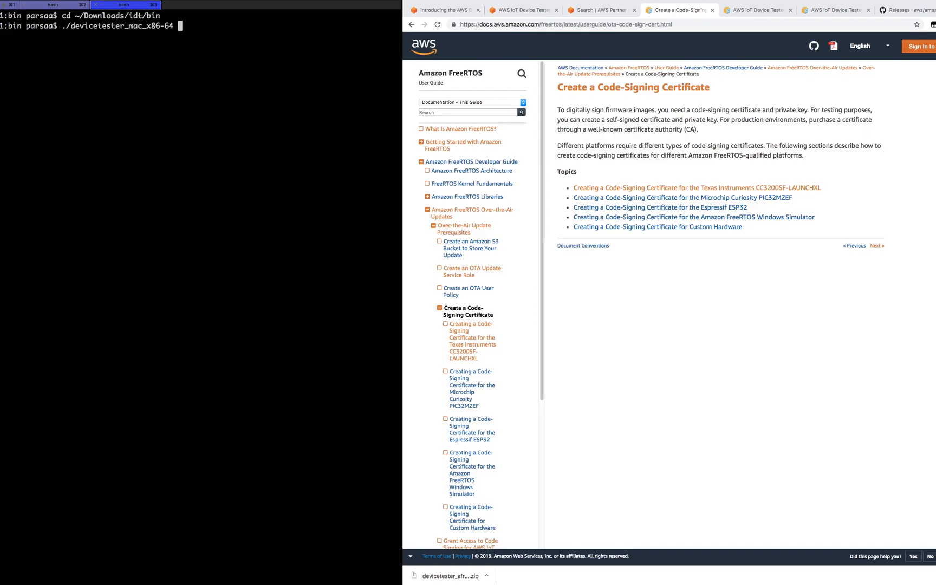
text(--help)
key(Return)
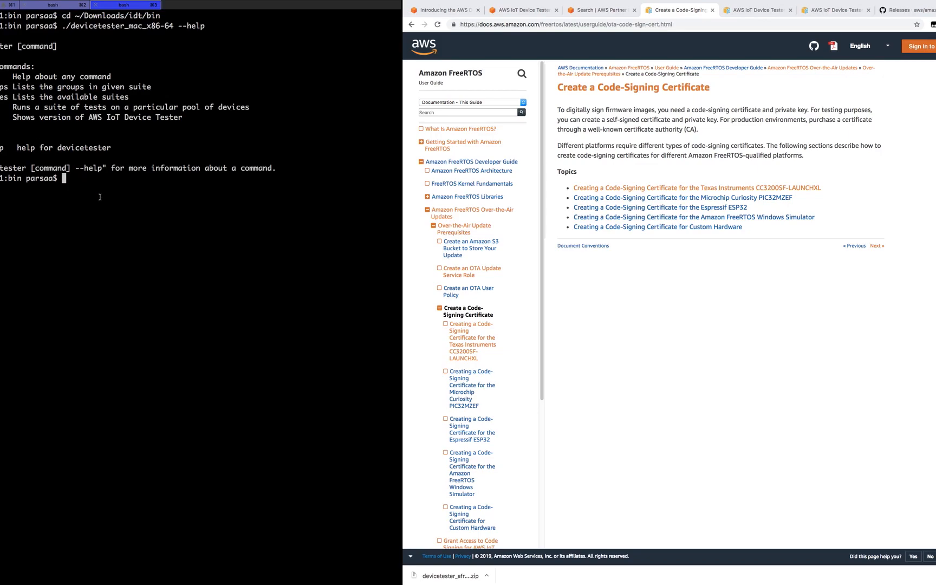
- Run ./devicetester_mac_x86-64 version and highlight the reported version 1.0.181213003249
key(Up)
text(=)
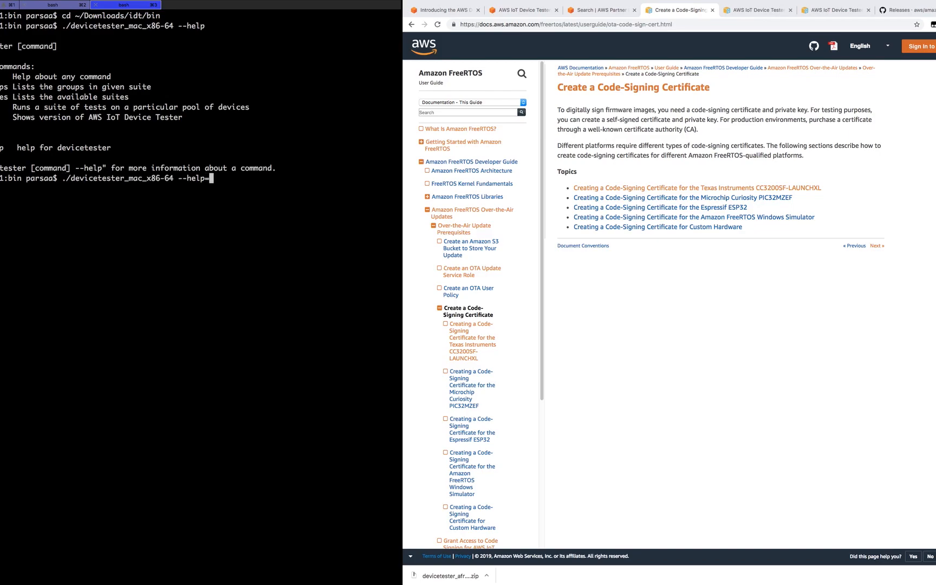
key(BackSpace)
key(BackSpace)
key(BackSpace)
key(BackSpace)
key(BackSpace)
key(BackSpace)
key(BackSpace)
text(version)
key(Return)
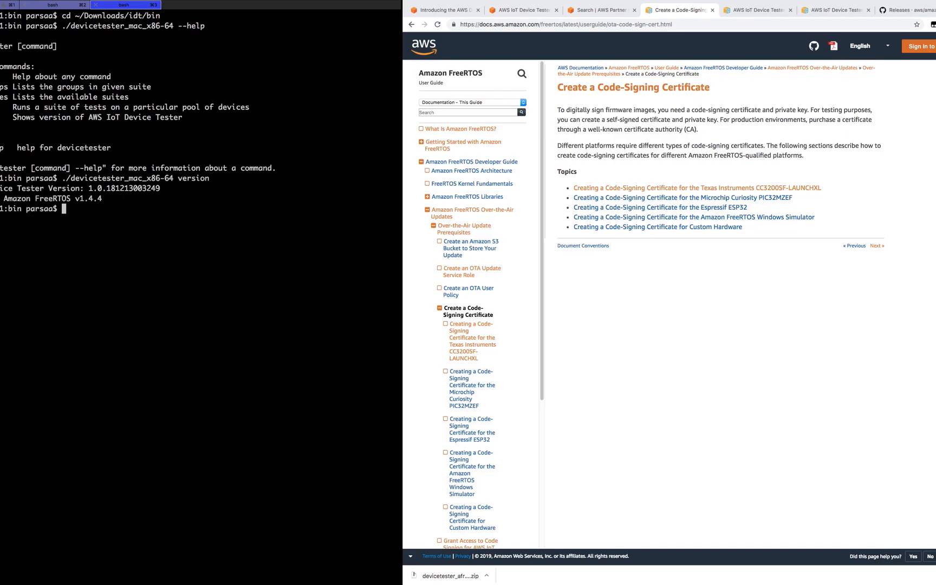
drag(92, 189, 109, 188)
- Run git branch in the second terminal session and select a branch line
click(49, 8)
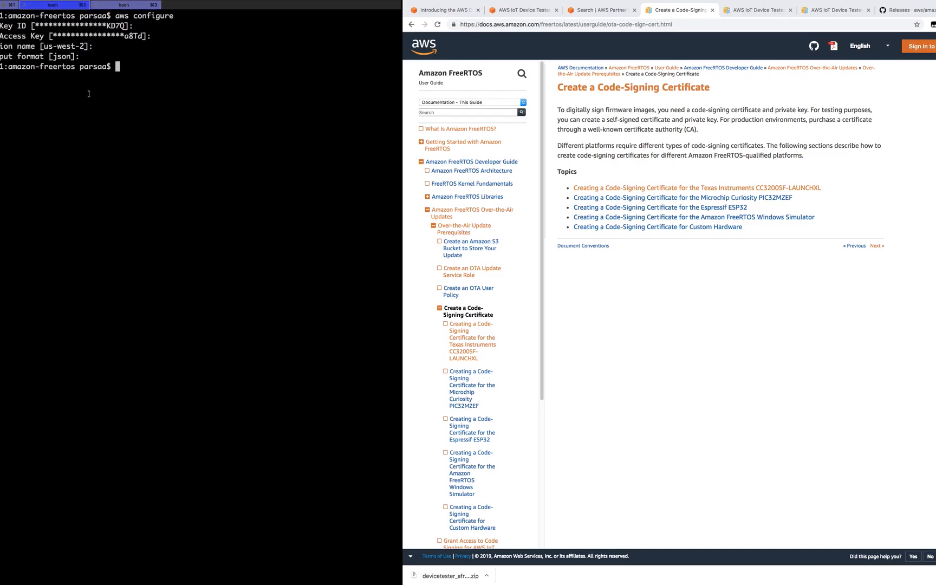
text(git branch)
key(Return)
triple_click(5, 97)
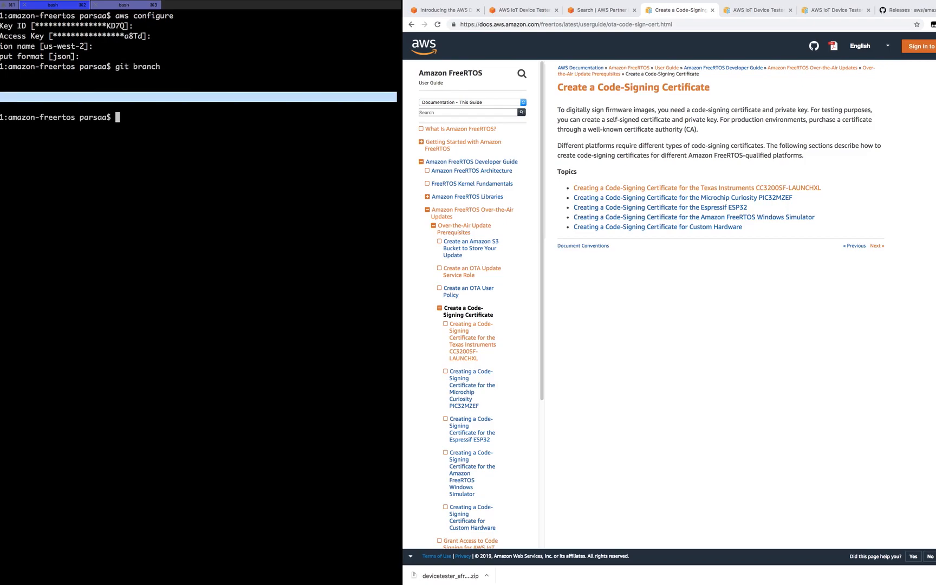
- Back in the idt bin session, edit the command to ./devicetester_mac_x86-64 run-suite --userdata userdata-parallel.json
click(103, 10)
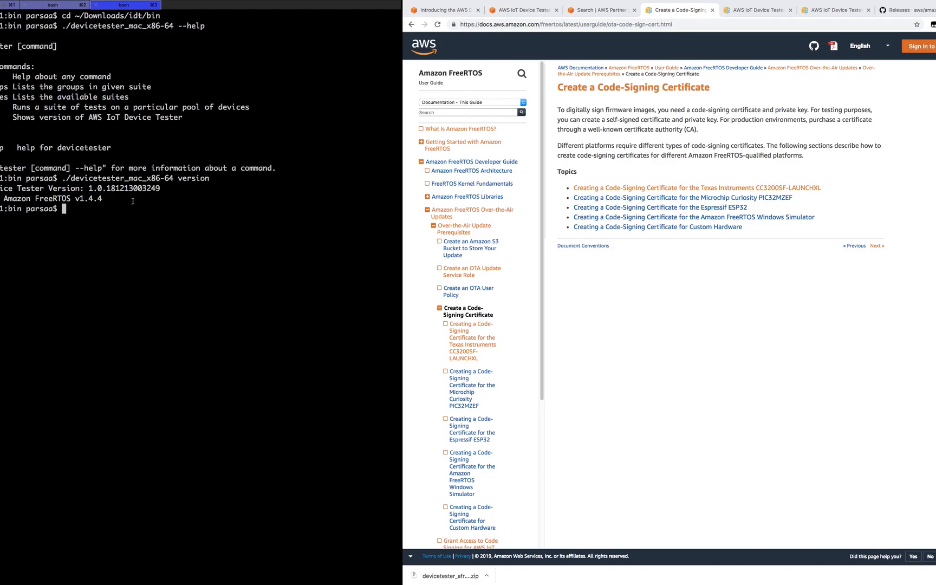
key(Up)
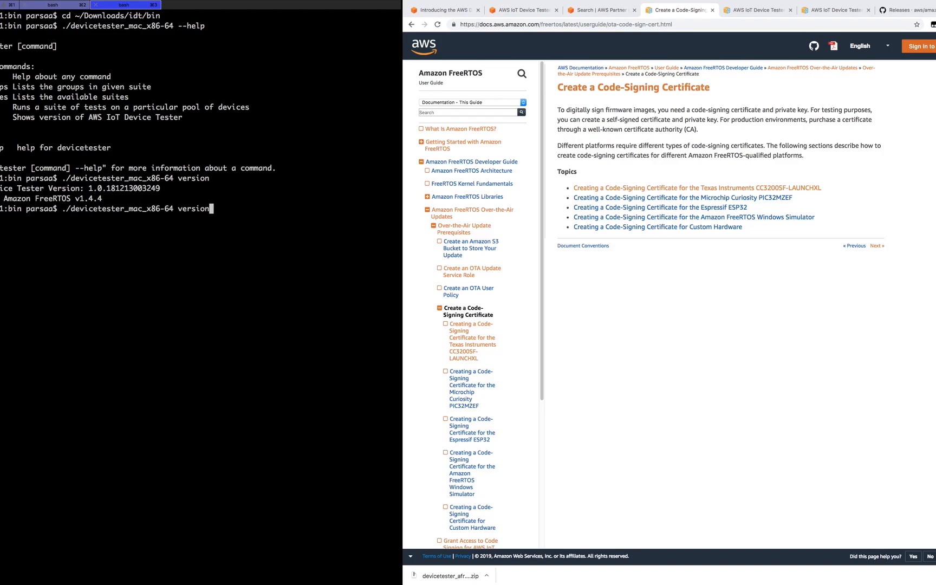
key(BackSpace)
key(BackSpace)
key(BackSpace)
key(BackSpace)
key(BackSpace)
key(BackSpace)
key(BackSpace)
text(sun)
key(BackSpace)
key(BackSpace)
key(BackSpace)
text(run-suite --userdata userdata)
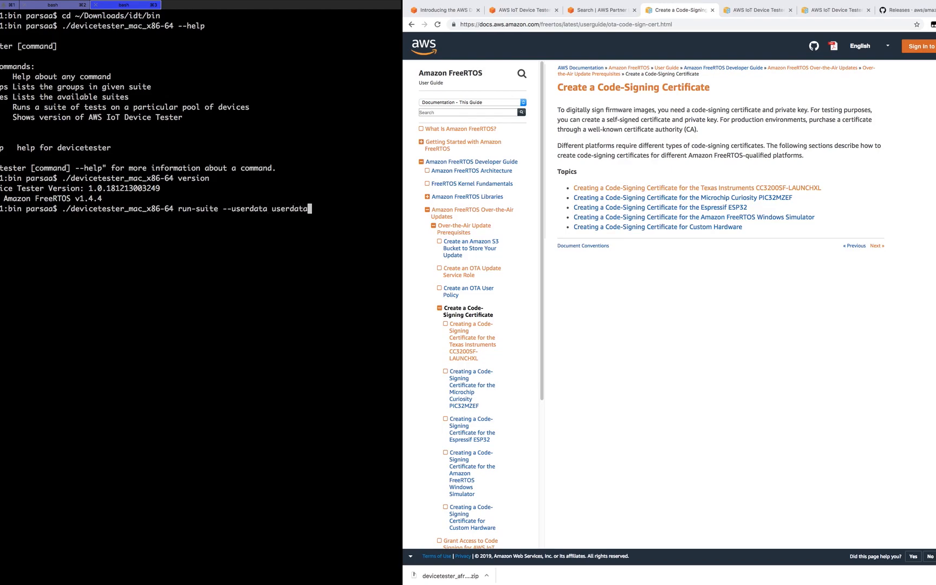
text(-parallel.json)
- Run the suite and highlight the espressif pool and the FullSecureSockets, FullWiFi and FullOTA groups
key(Return)
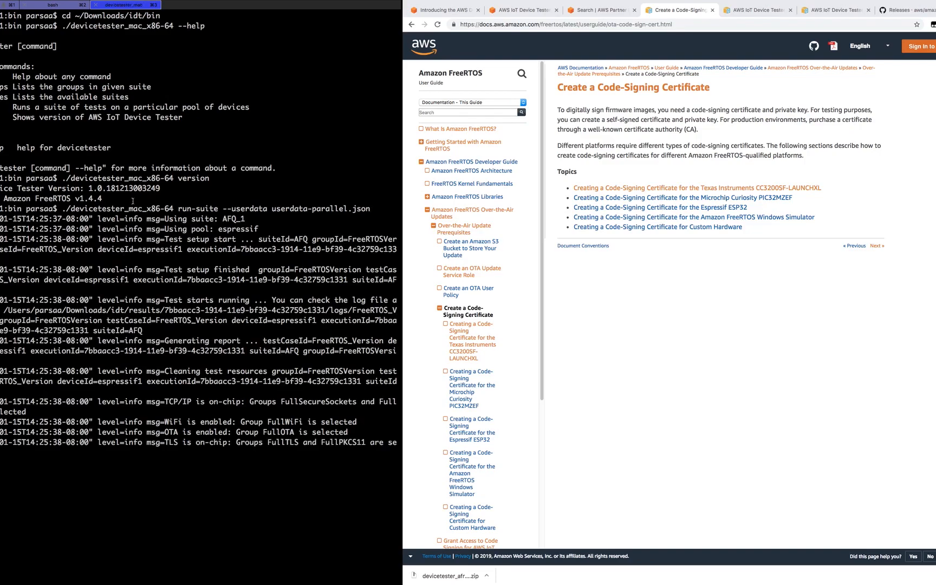
mouse_move(219, 218)
mouse_down()
mouse_move(246, 219)
mouse_move(219, 229)
mouse_up()
click(175, 421)
drag(281, 401, 395, 401)
drag(268, 423, 366, 442)
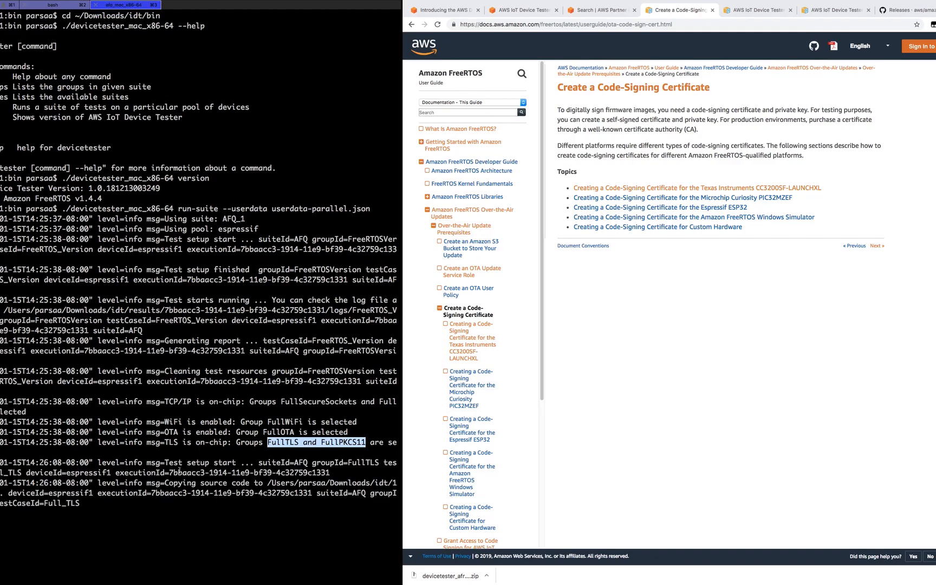
click(182, 468)
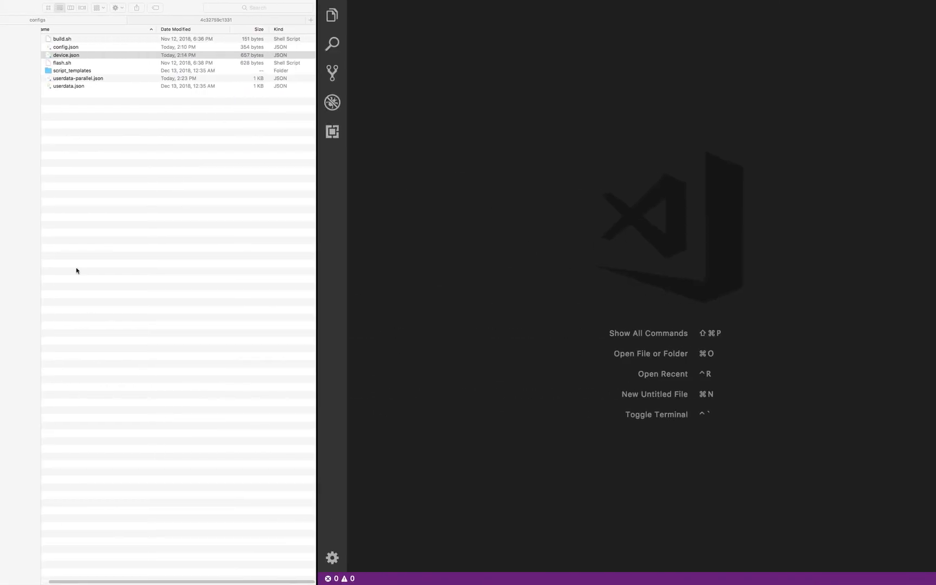
- In Finder, go back to the idt folder and collapse configs
click(1, 42)
key(super+[)
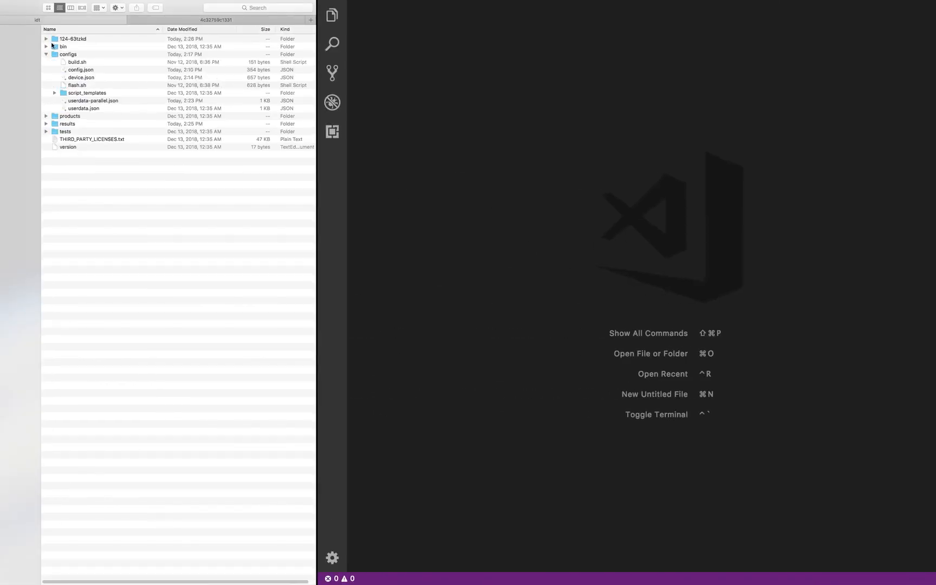
click(47, 53)
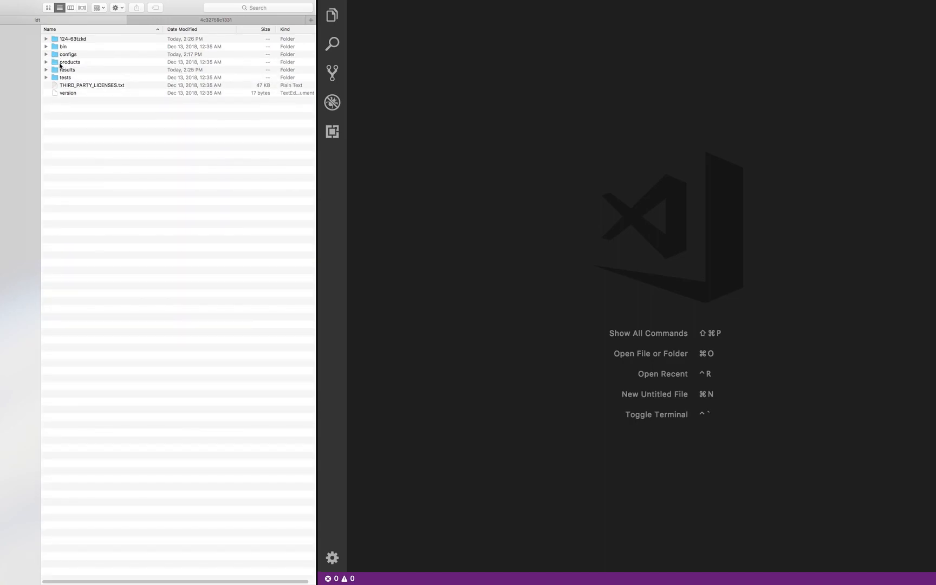
- Open the results folder and paste the earlier 27a02f52 test-results folder into it
click(63, 70)
double_click(63, 70)
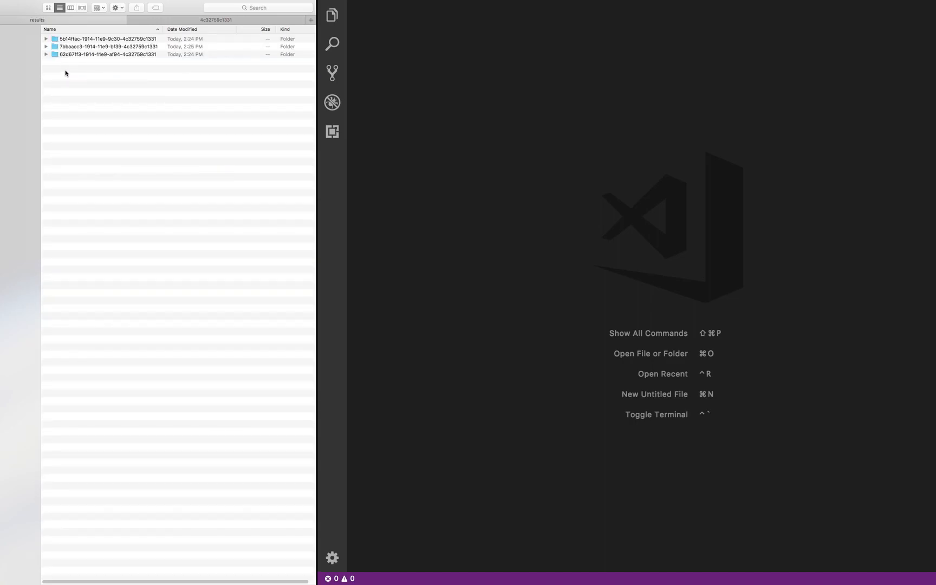
right_click(66, 73)
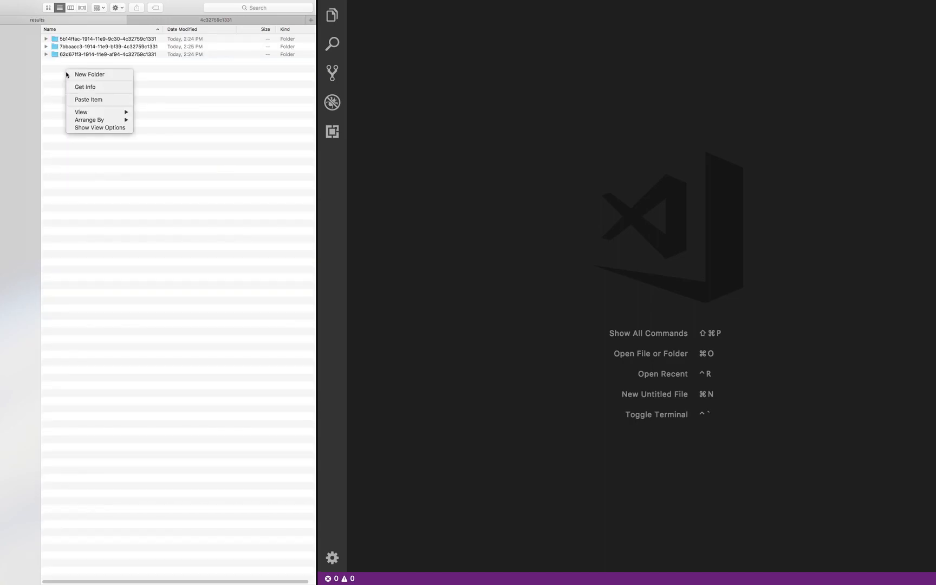
click(81, 100)
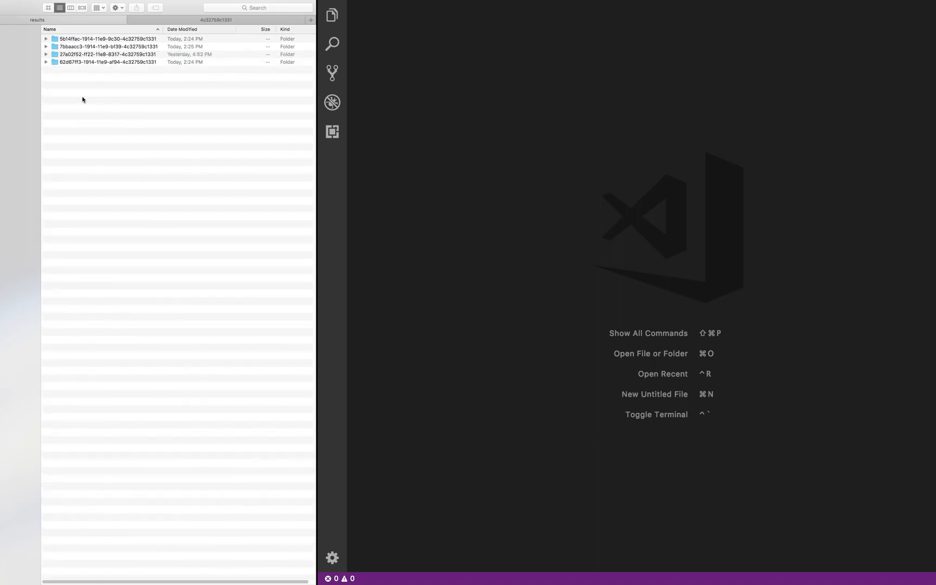
- Expand the 27a02f52 folder and drag AFQ_Report.xml into VS Code
alt+click(46, 56)
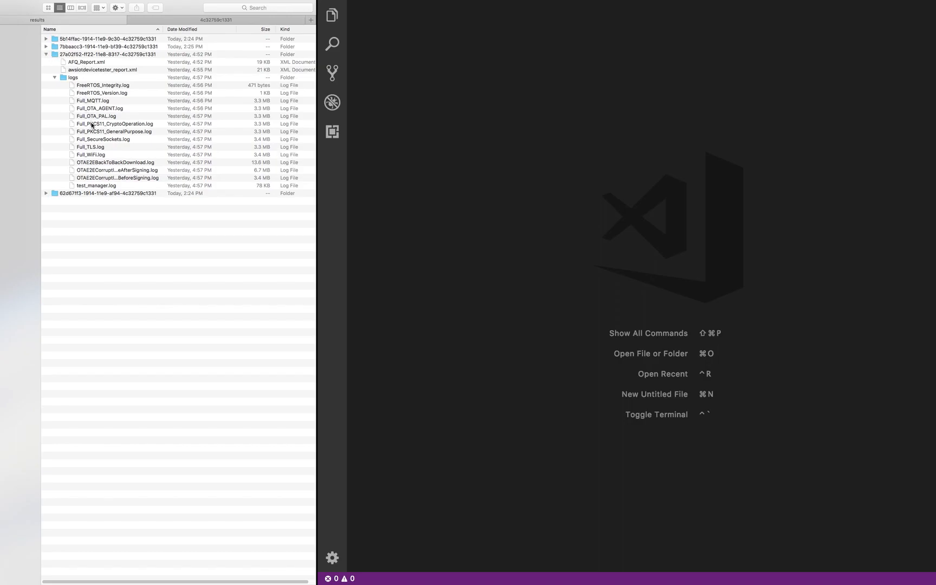
click(84, 63)
drag(84, 63, 453, 96)
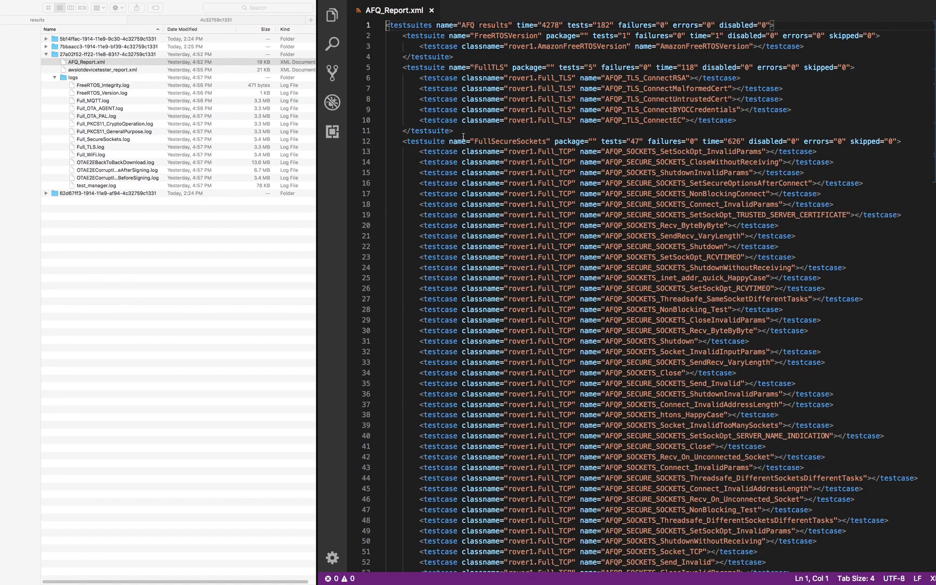
- Highlight the 182 test total in AFQ_Report.xml, then open awsiotdevicetester_report.xml in VS Code
double_click(601, 25)
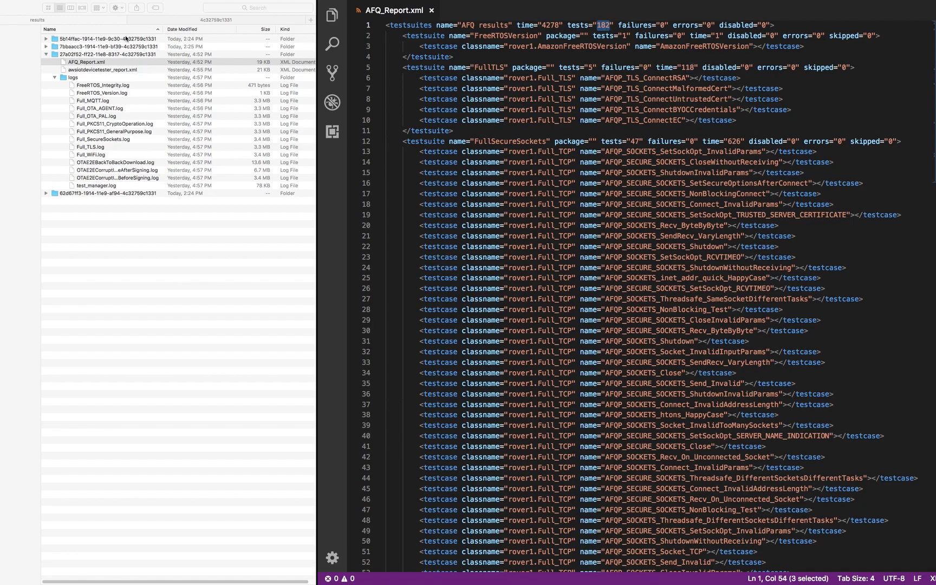
click(96, 69)
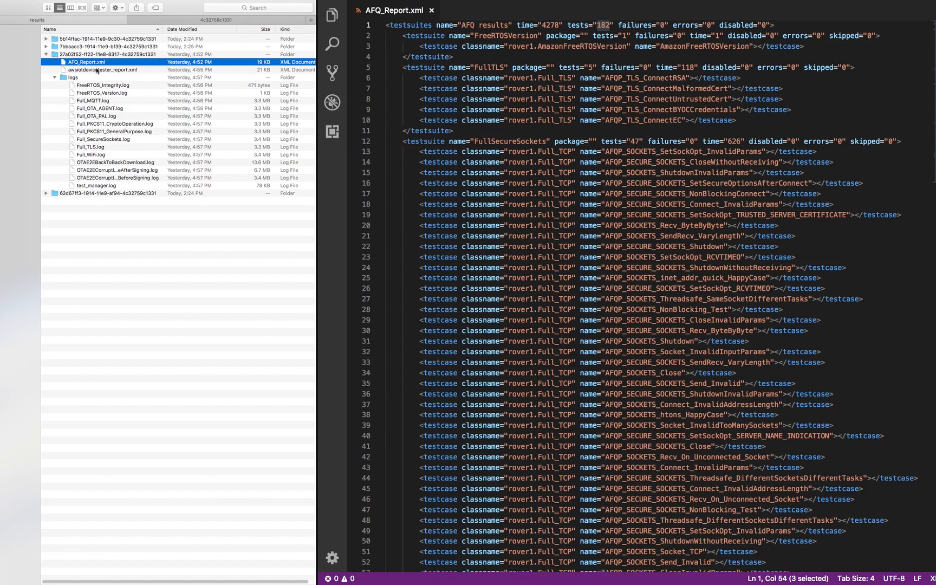
click(97, 70)
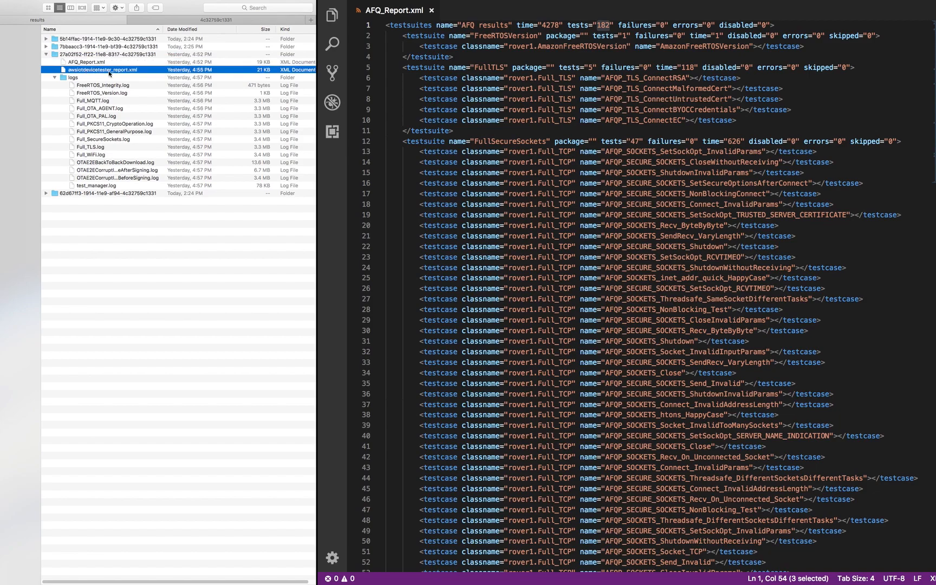
drag(109, 73, 486, 105)
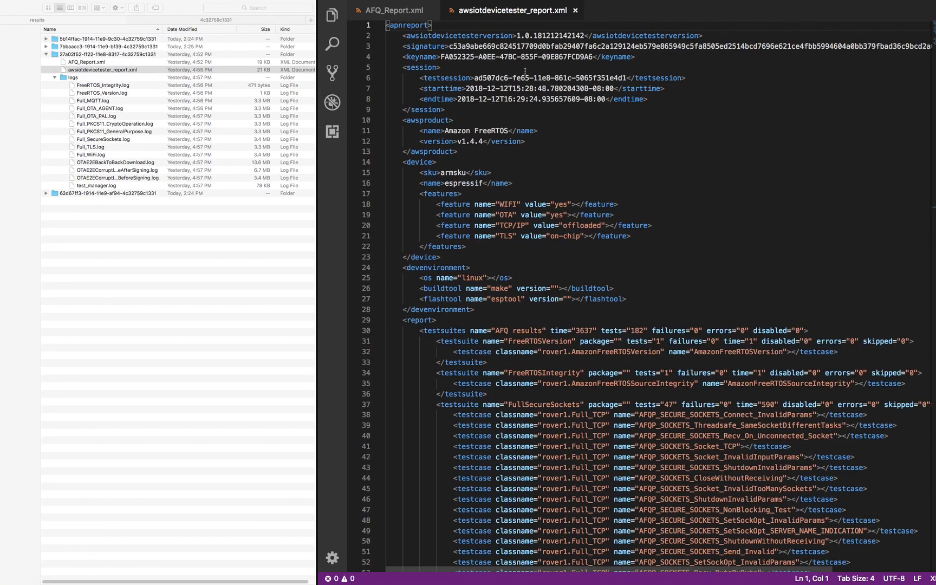
drag(510, 45, 605, 47)
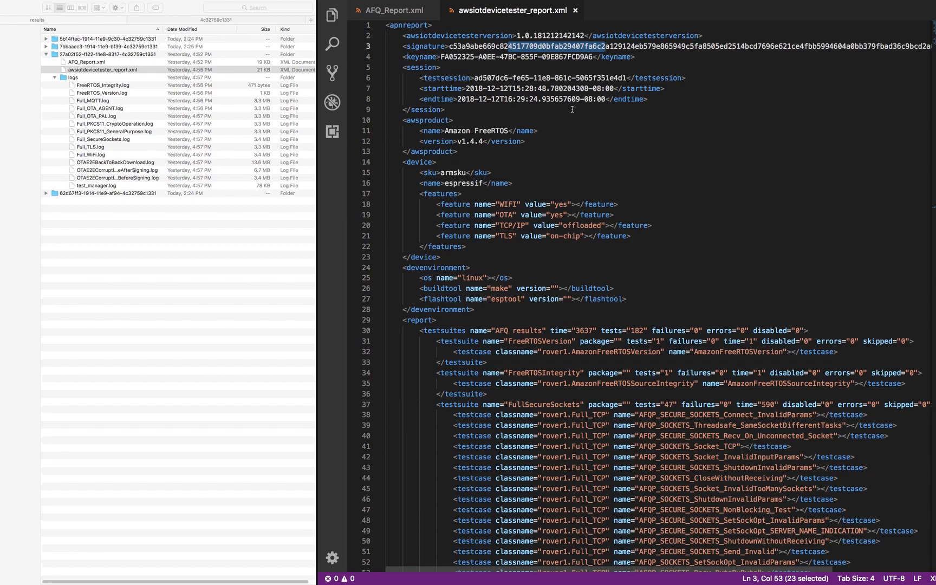
scroll(473, 102, down, 3)
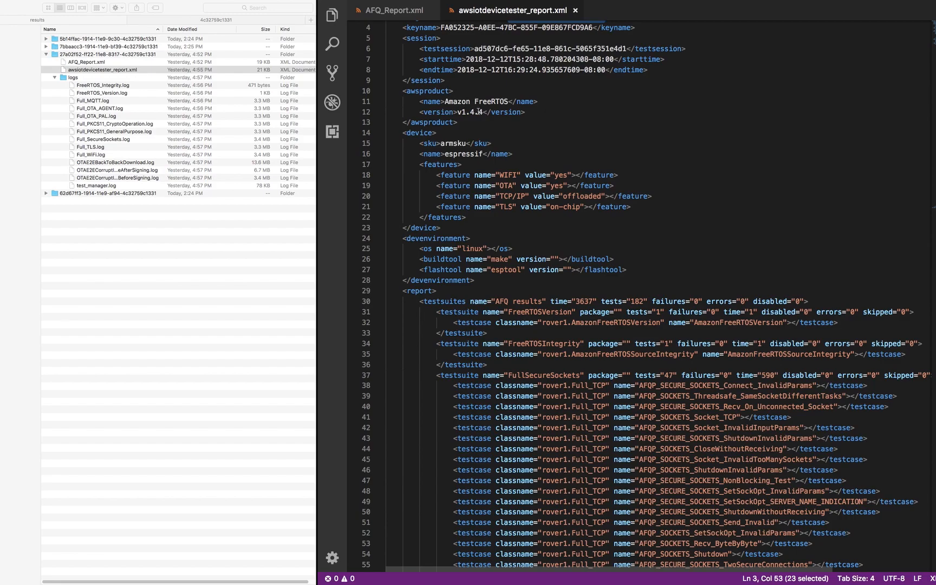
scroll(486, 130, down, 6)
drag(483, 96, 442, 85)
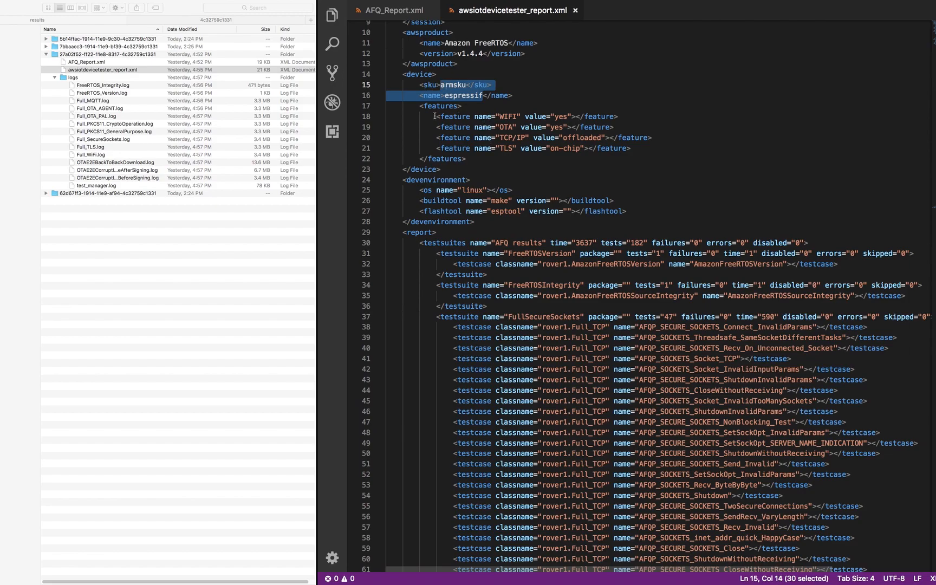
scroll(437, 117, down, 2)
drag(630, 119, 437, 87)
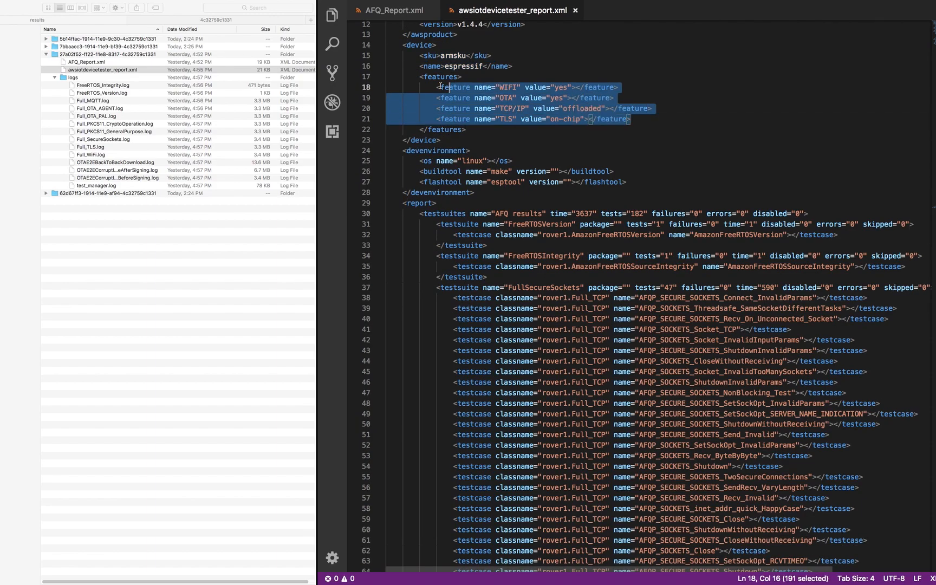
scroll(460, 130, down, 2)
scroll(460, 130, down, 2)
drag(627, 124, 420, 113)
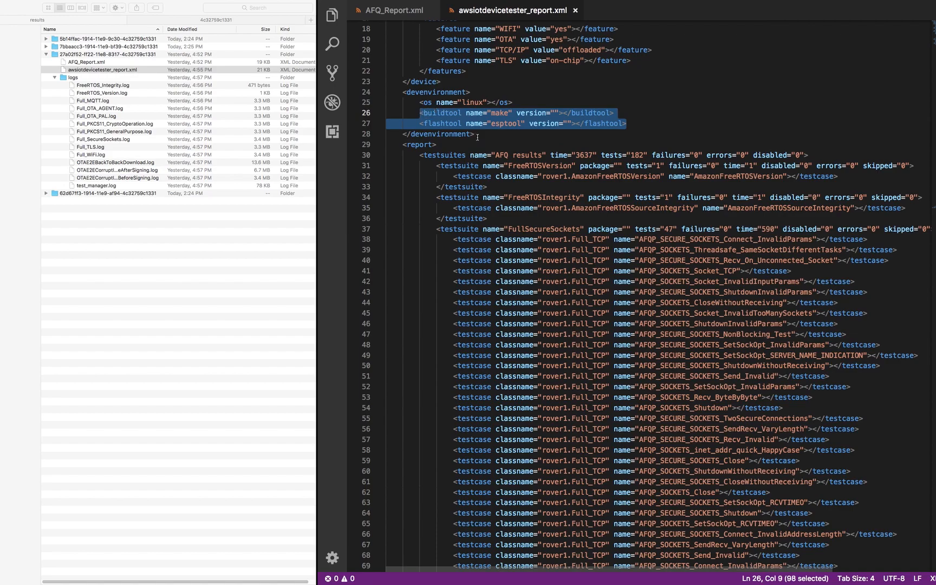
scroll(469, 134, down, 3)
click(632, 98)
double_click(635, 97)
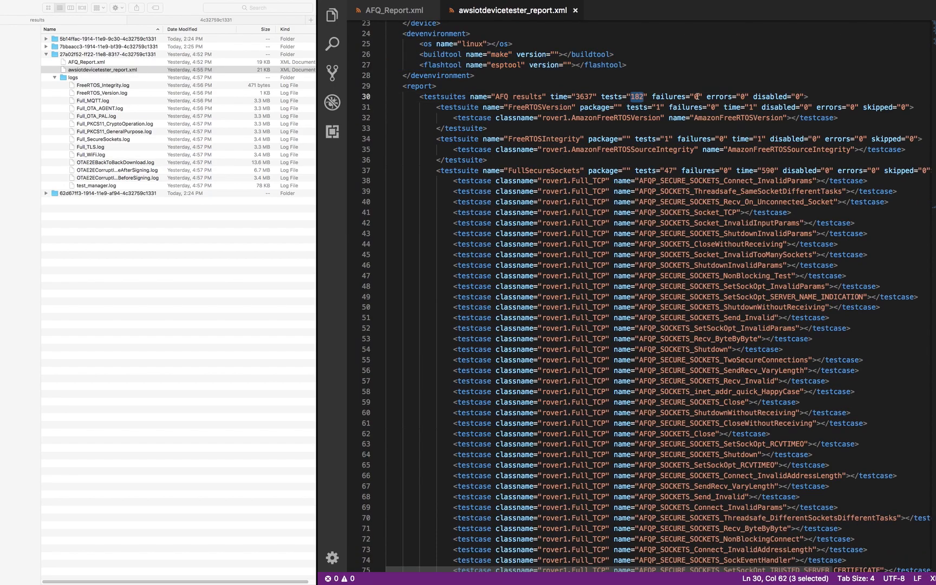
click(585, 96)
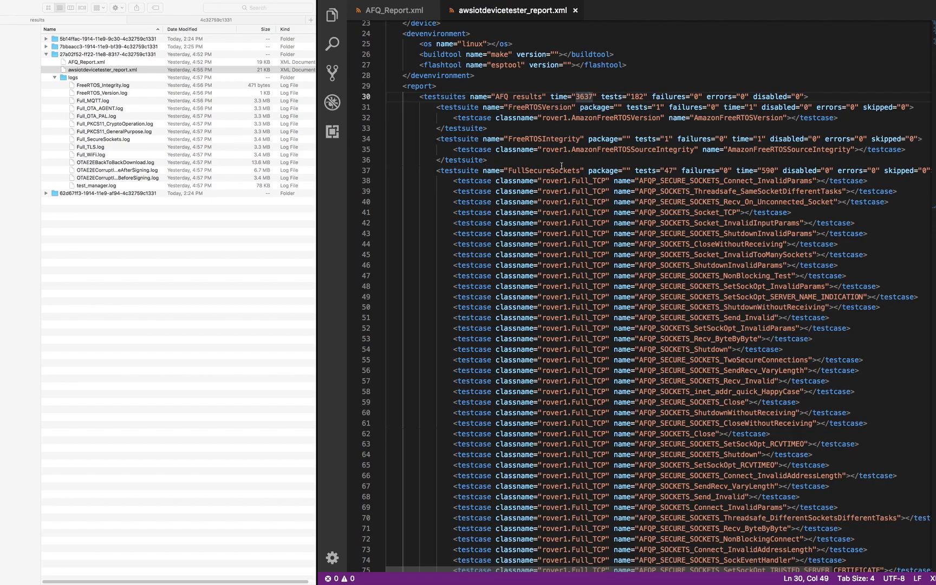
scroll(542, 171, down, 15)
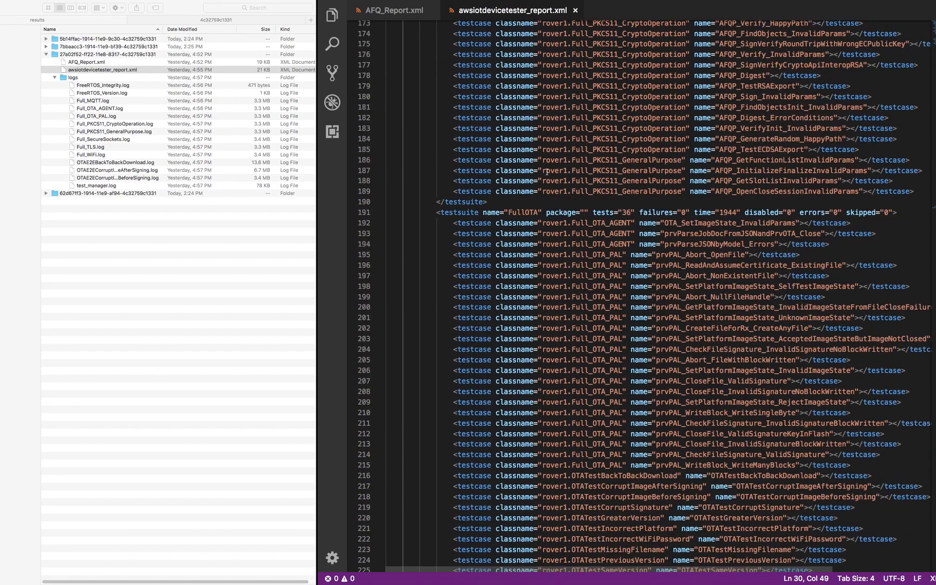
scroll(547, 171, down, 20)
scroll(545, 171, up, 20)
scroll(545, 171, down, 3)
double_click(727, 258)
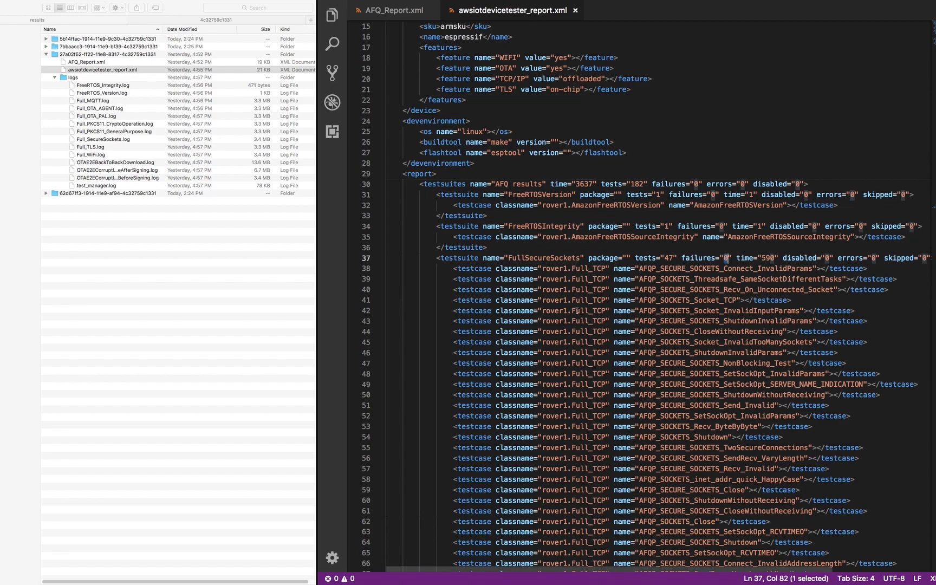
double_click(540, 258)
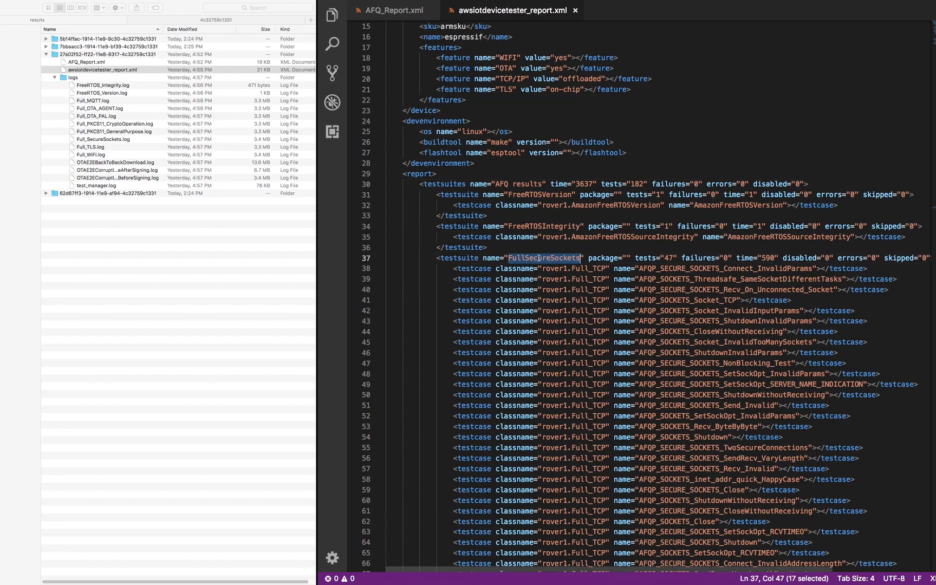
drag(689, 289, 709, 286)
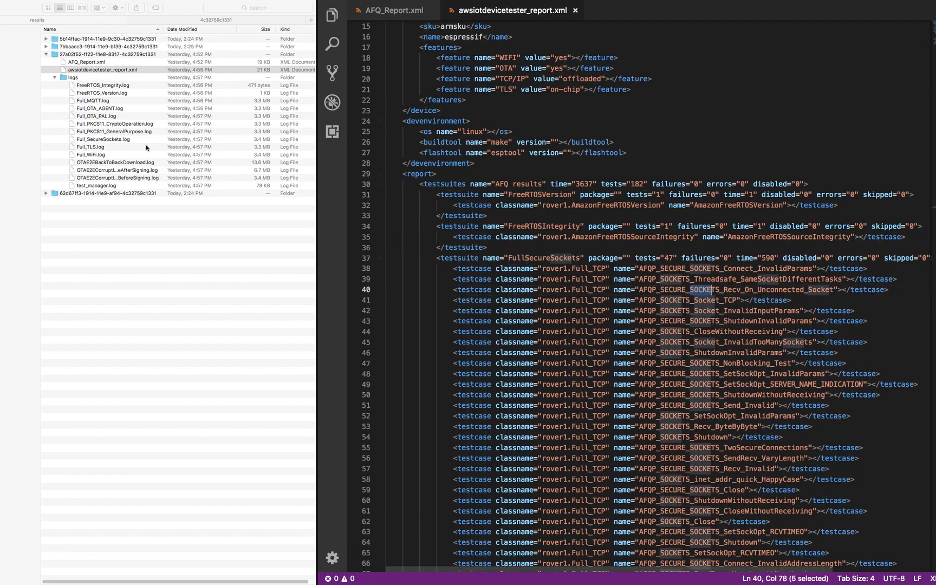
click(99, 97)
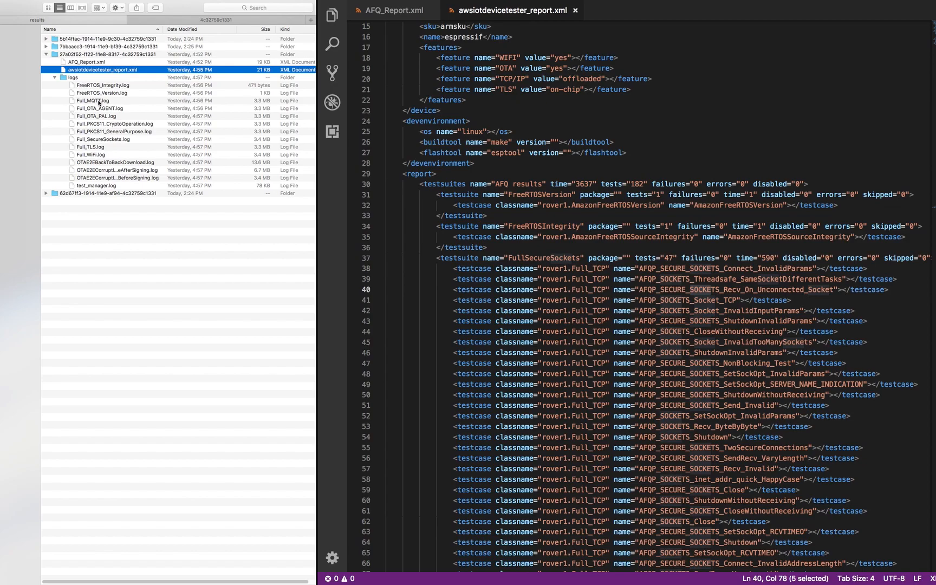
click(97, 93)
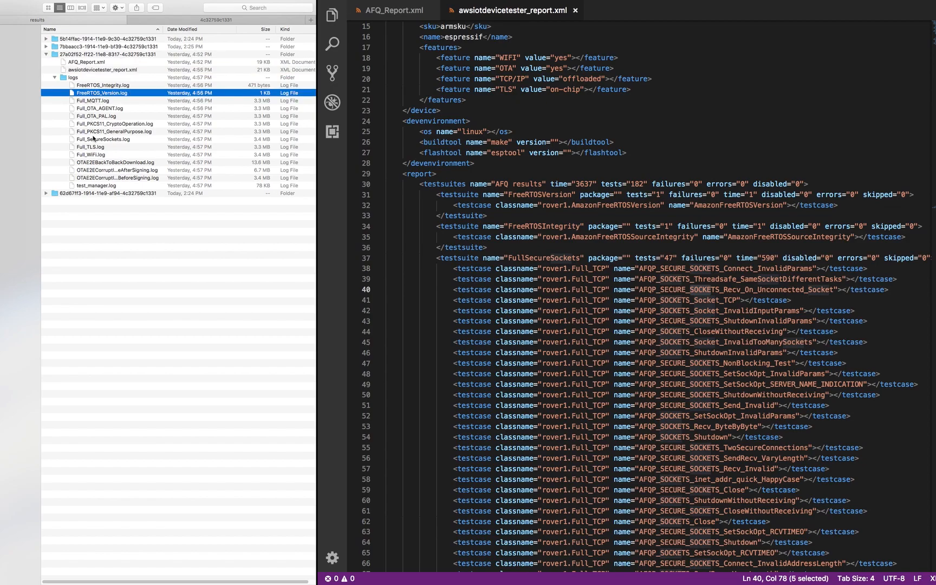
click(93, 140)
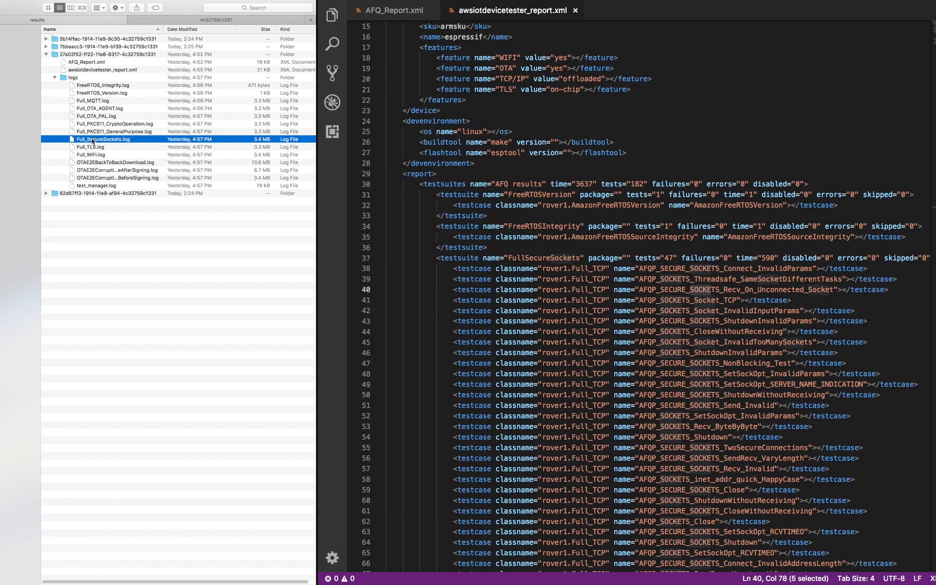
- Open Full_SecureSockets.log and highlight its closing 47 Tests 0 Failures 0 summary
drag(93, 142, 462, 147)
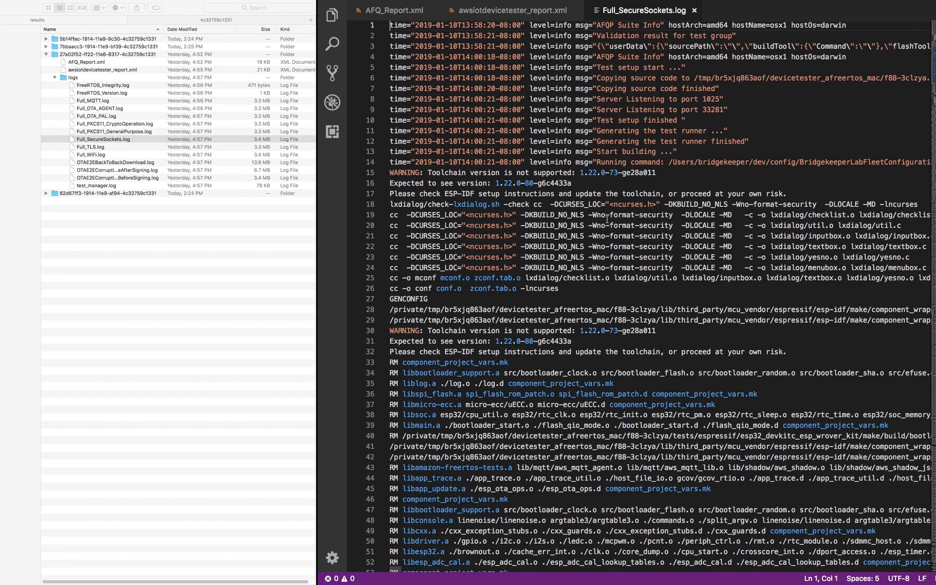
scroll(608, 219, down, 12)
scroll(608, 222, down, 20)
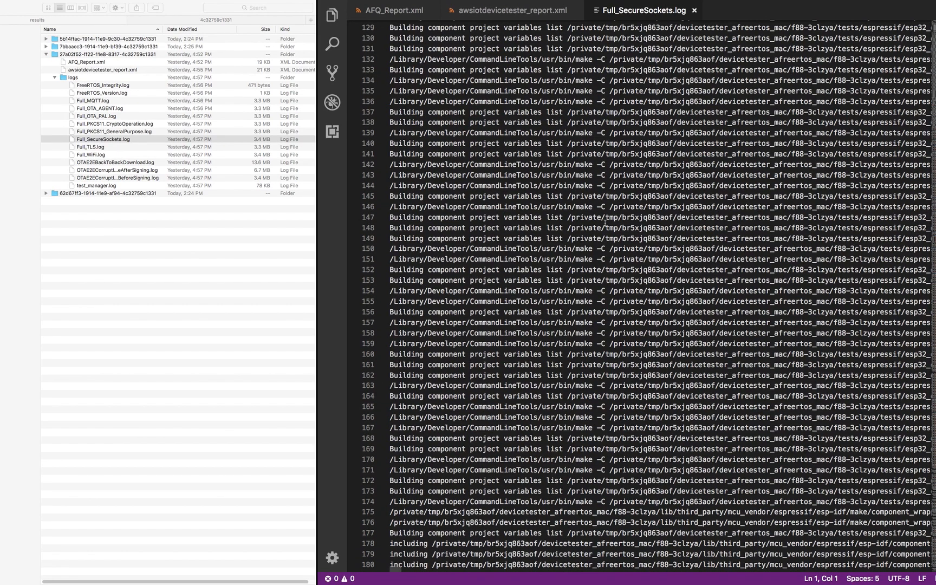
scroll(605, 224, down, 20)
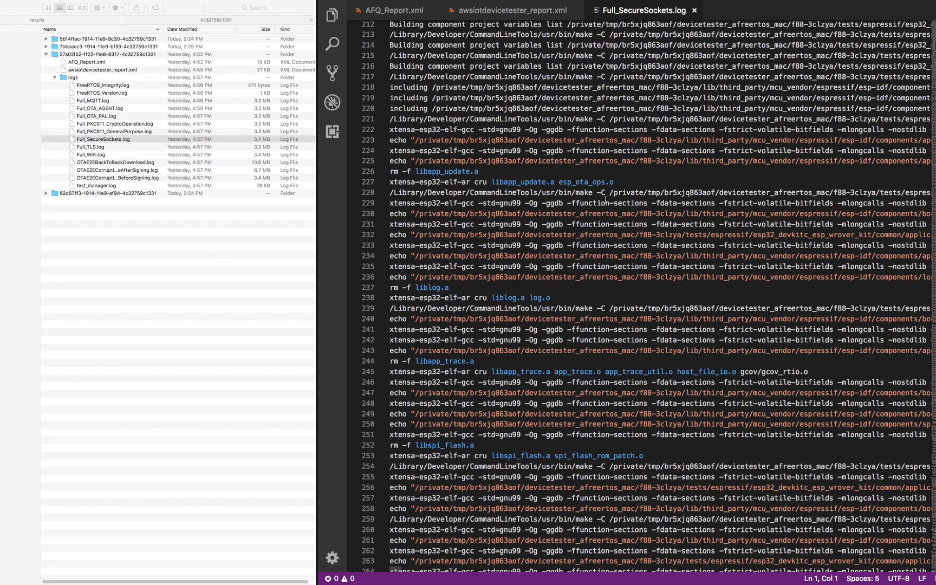
scroll(639, 295, down, 20)
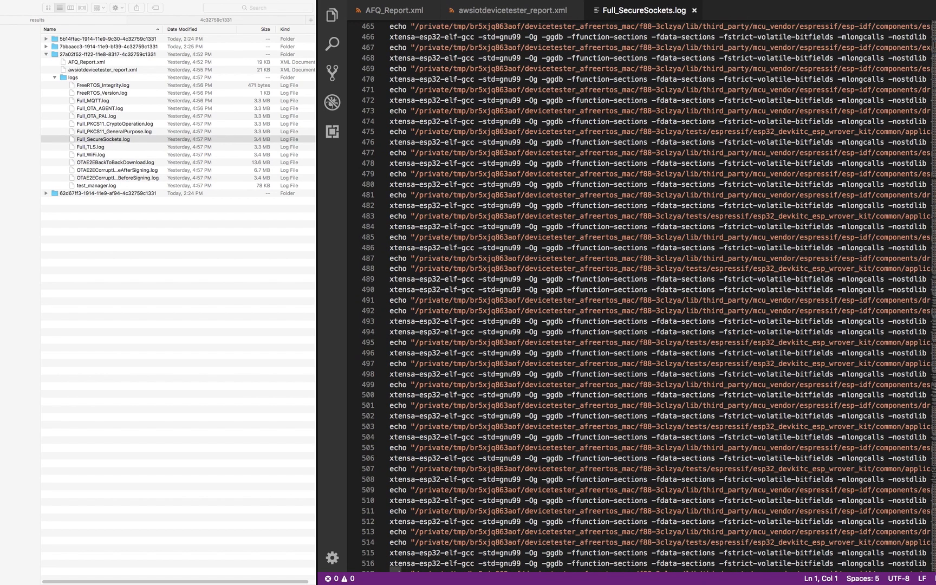
scroll(639, 295, down, 1)
scroll(640, 295, down, 20)
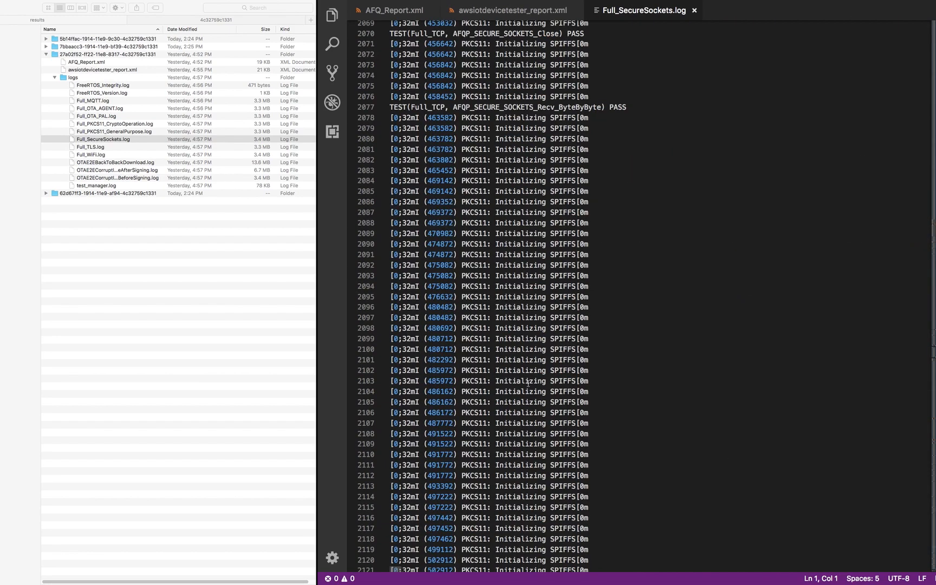
scroll(535, 389, down, 15)
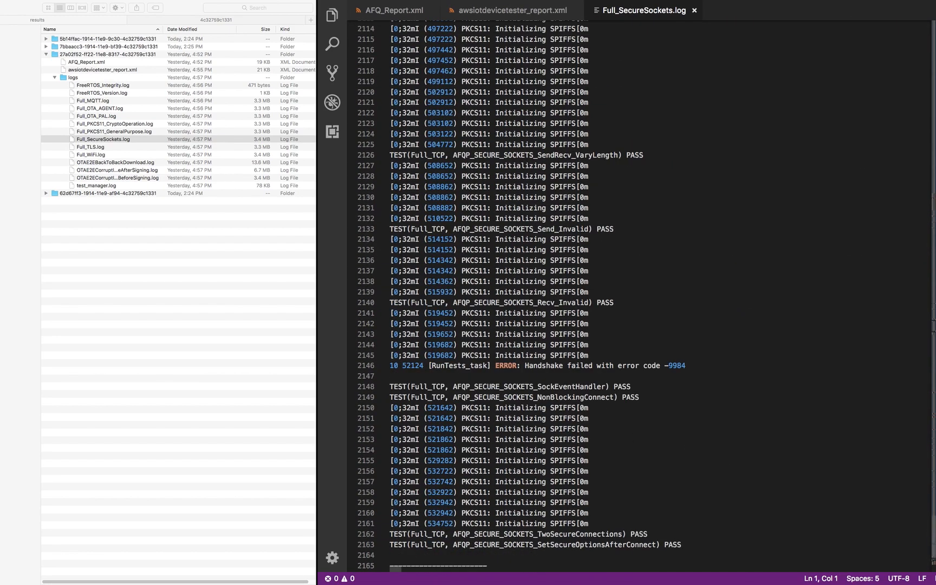
scroll(884, 513, down, 10)
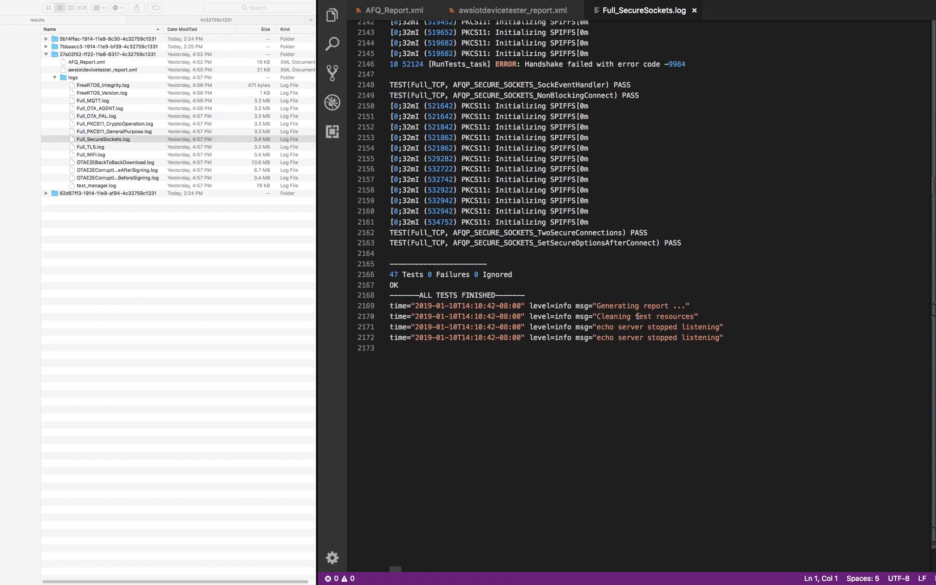
drag(402, 275, 479, 275)
- Collapse the logs folder and the run folder in Finder
scroll(481, 285, up, 7)
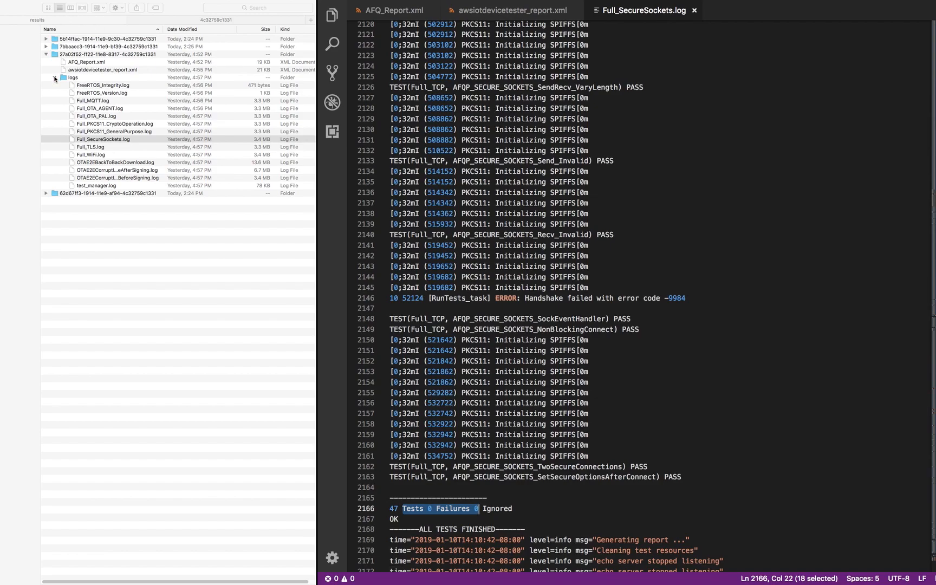
click(55, 79)
click(46, 54)
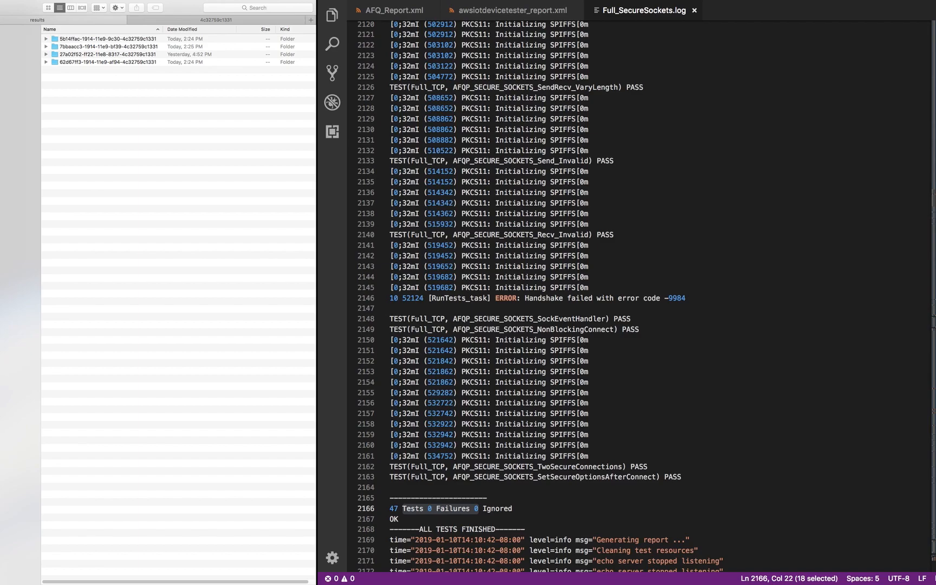
- Go up to the idt folder and expand results to list its test runs
key(super+Up)
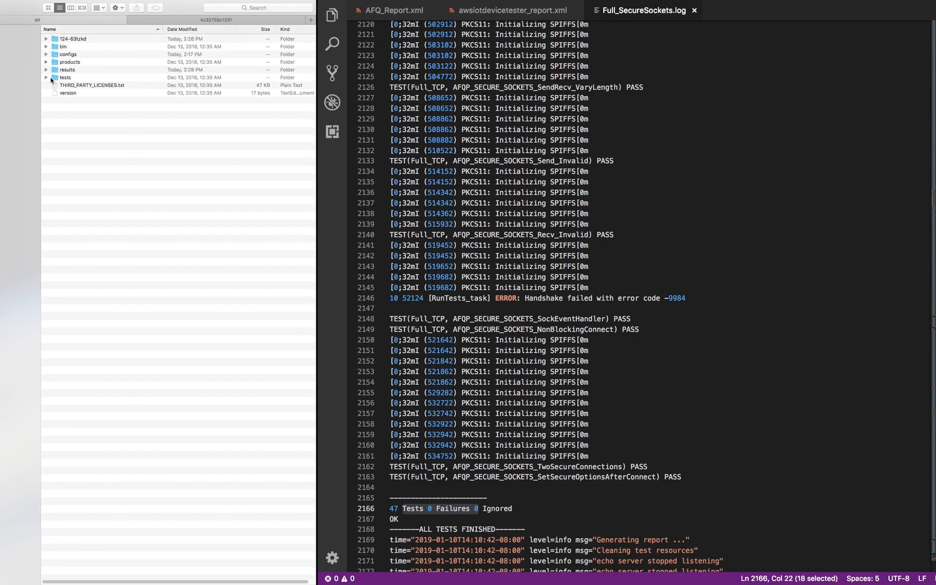
click(49, 70)
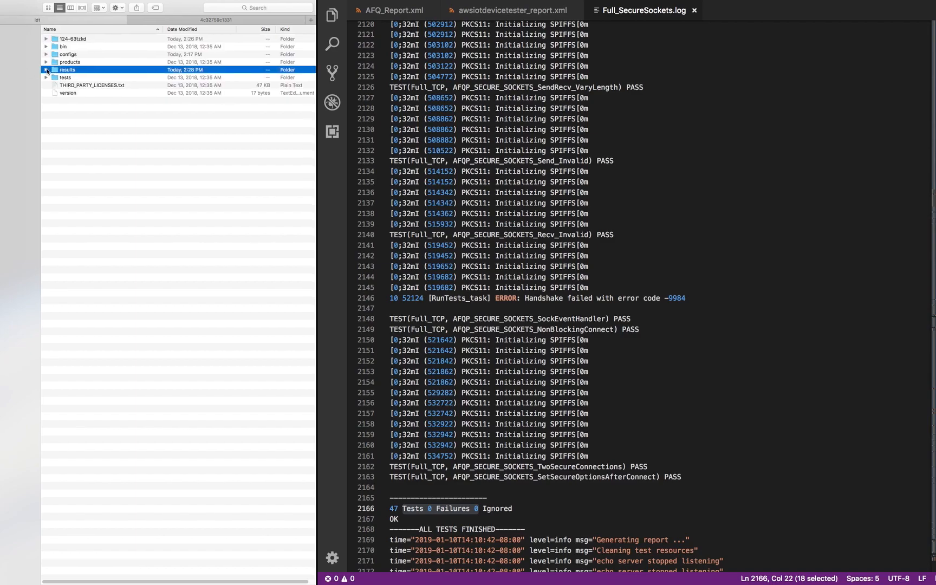
click(46, 70)
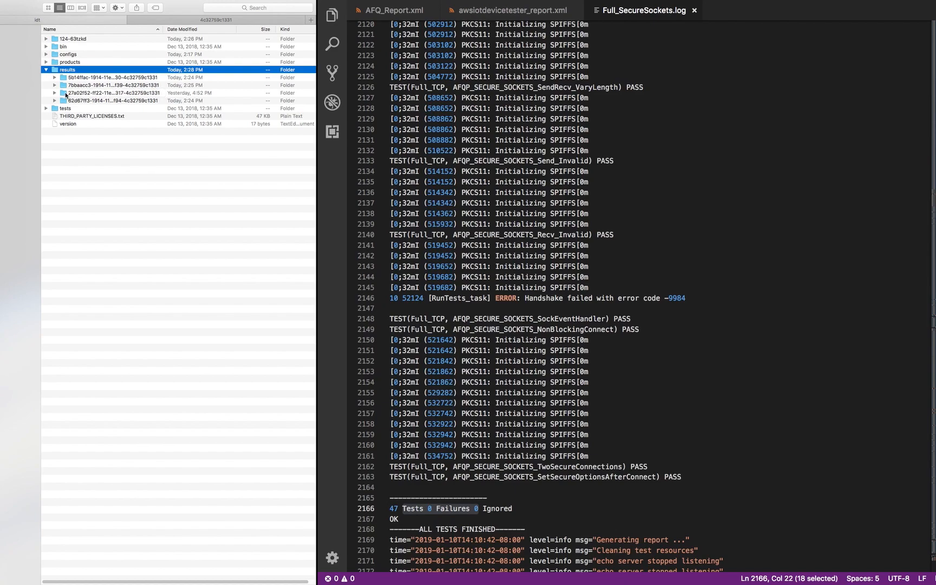
key(ctrl+Left)
key(ctrl+Right)
key(ctrl+Right)
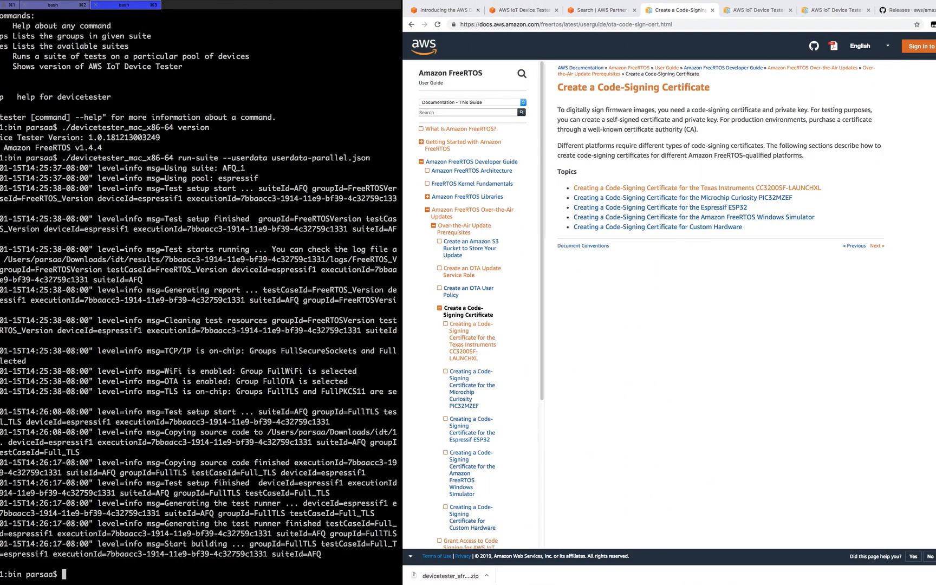
- Highlight the run id in the terminal, browse the run folder's logs, then move to the presentation
drag(273, 533, 111, 533)
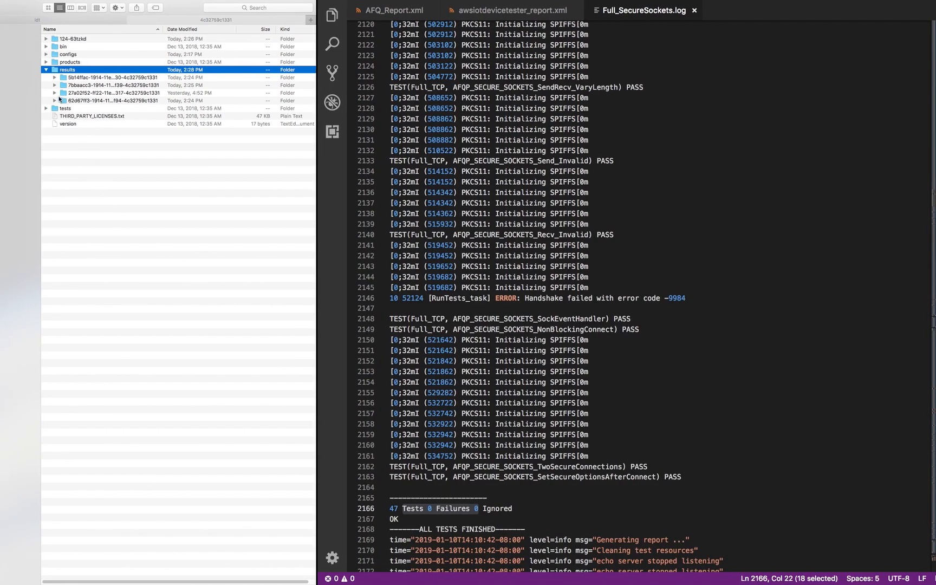
click(55, 93)
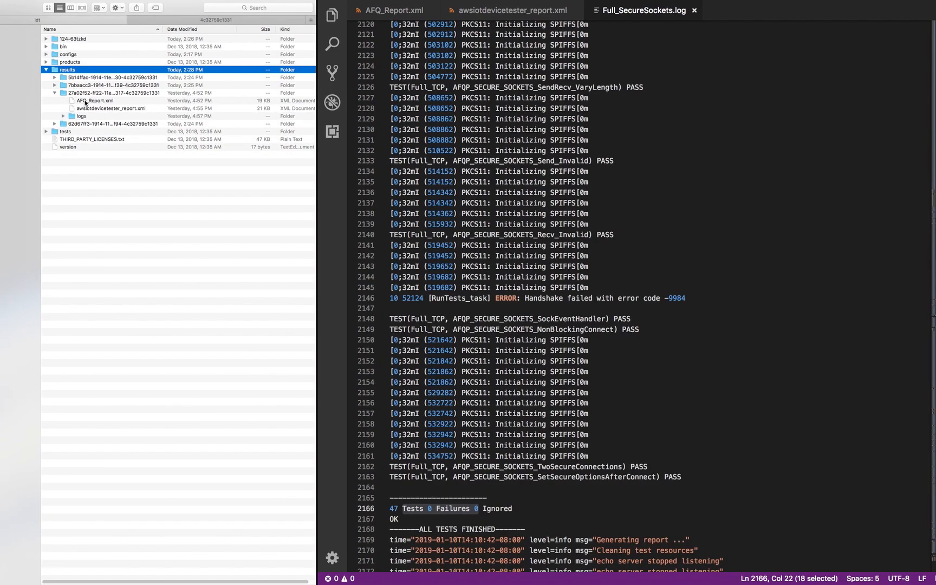
click(64, 116)
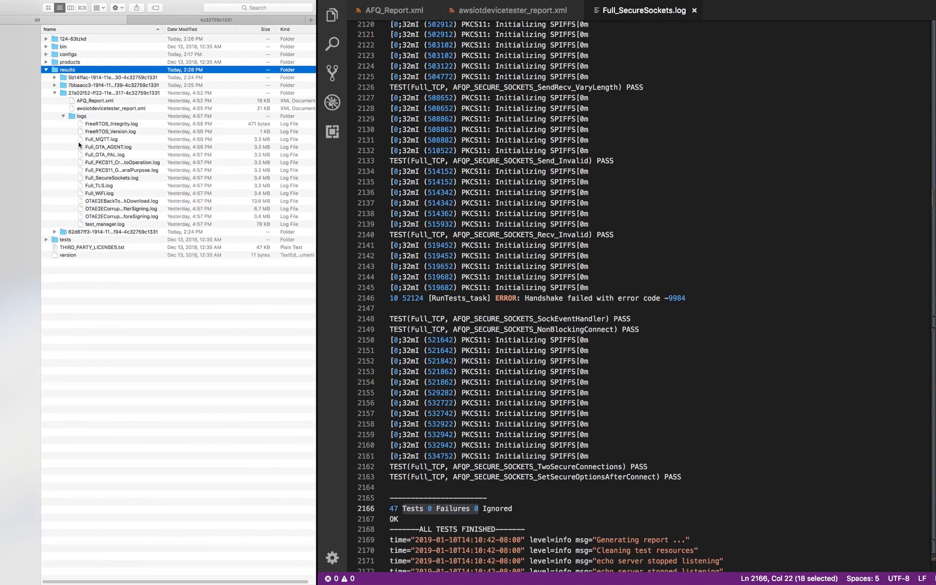
click(55, 93)
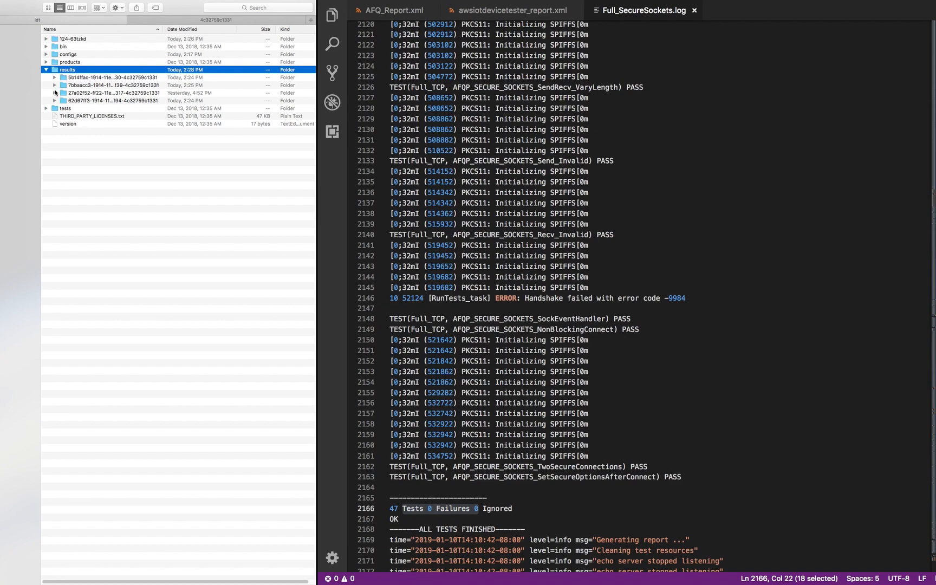
key(ctrl+Left)
key(ctrl+Right)
key(ctrl+Right)
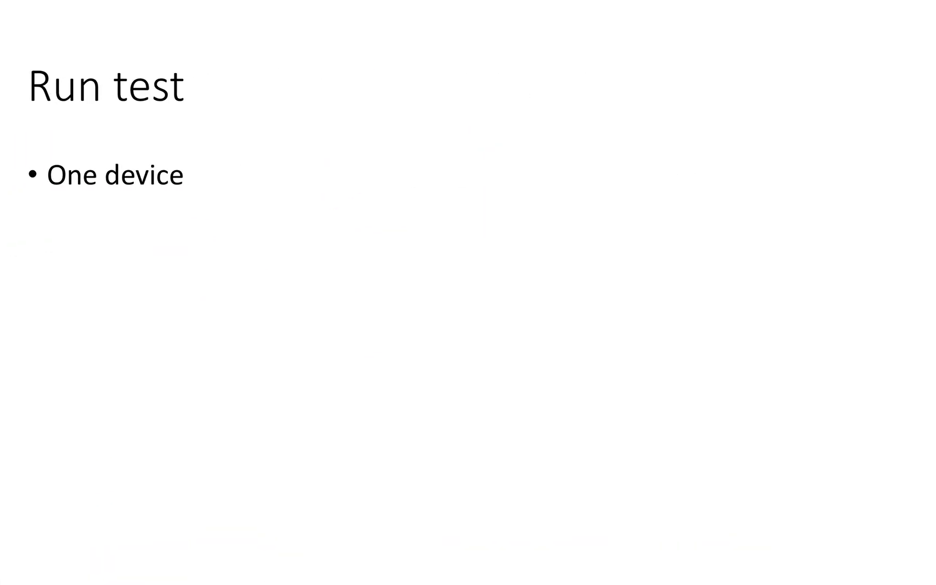
- Advance the Run test slide to show the 'Multiple Device' bullet under 'One device'
key(Right)
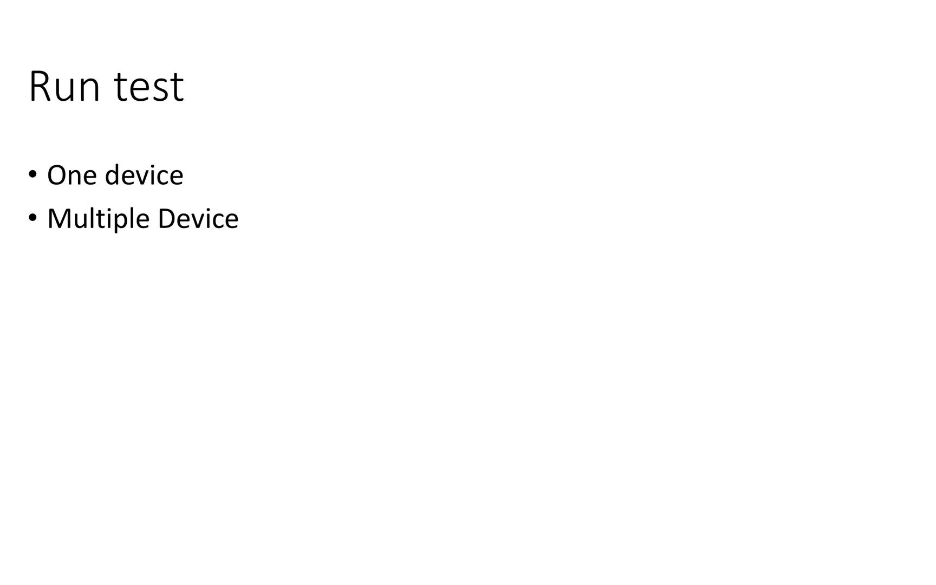
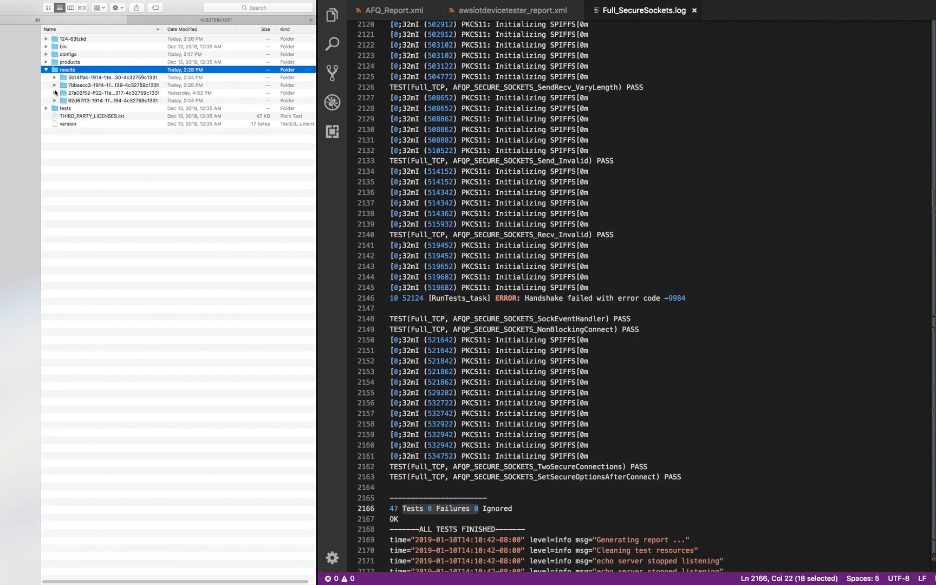
- Close the secure sockets log and report tabs, then open device.json from the configs folder
click(695, 11)
click(695, 12)
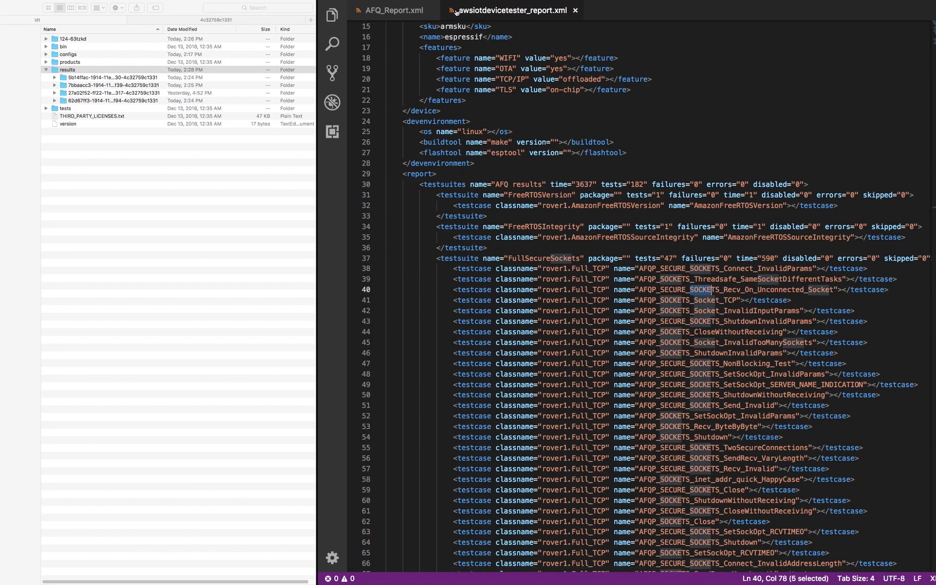
click(432, 11)
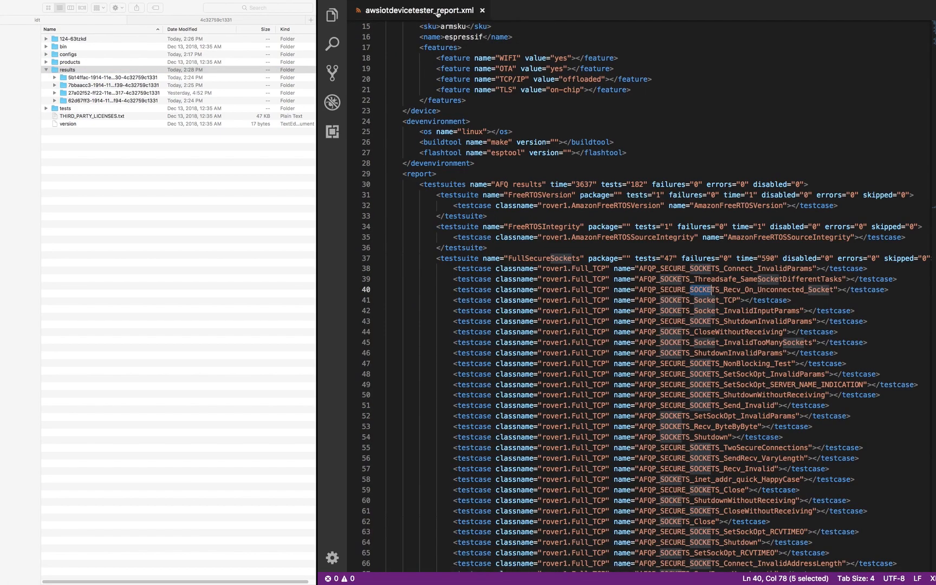
click(482, 10)
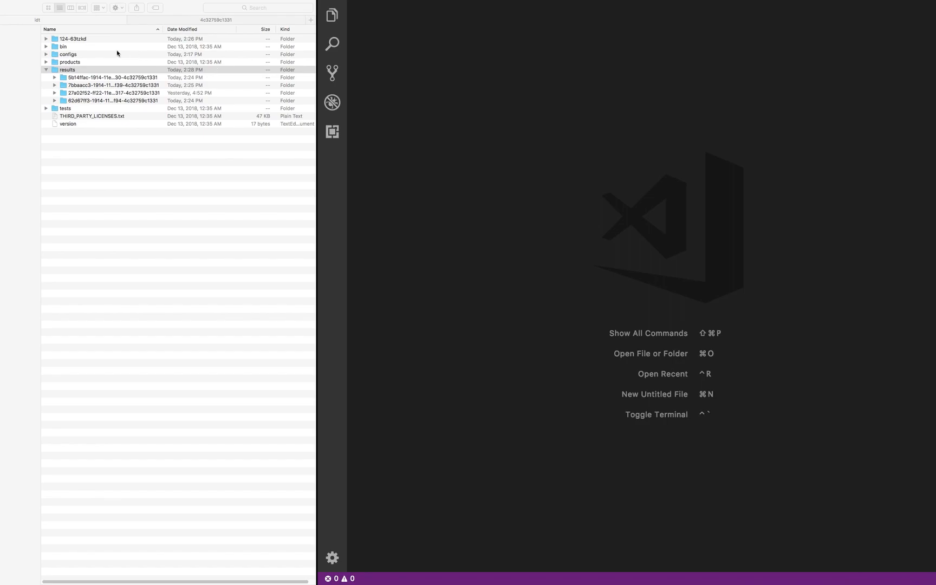
double_click(53, 55)
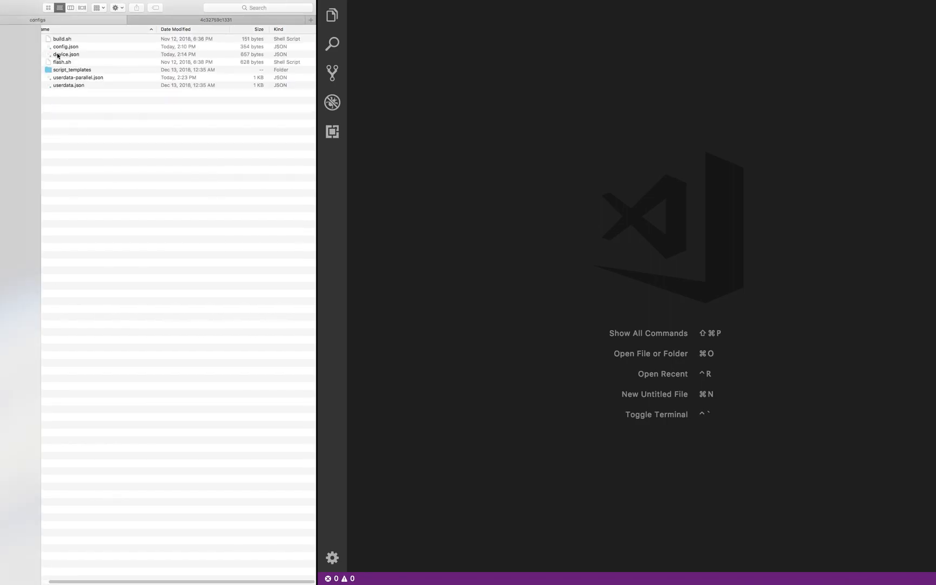
drag(58, 56, 447, 131)
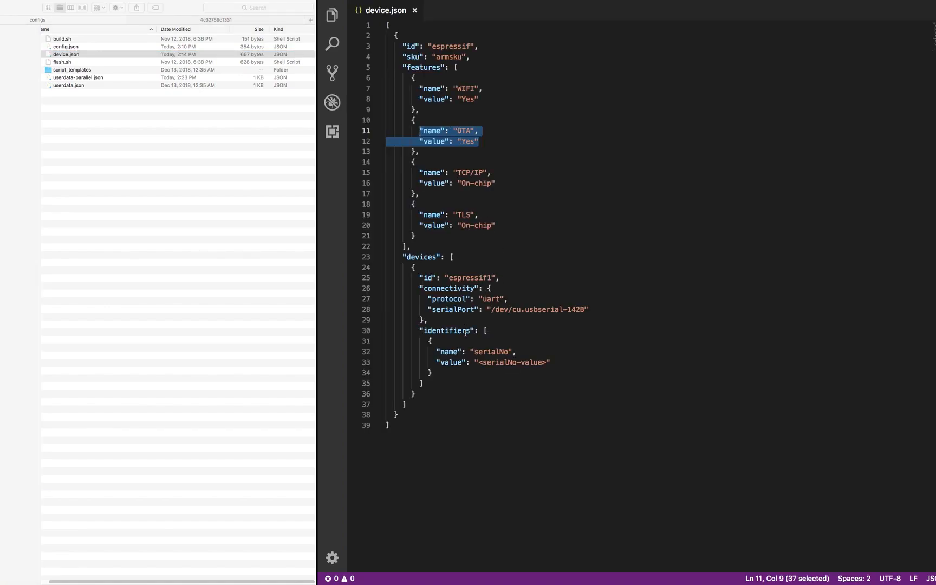
- Duplicate the espressif1 device entry directly below itself in the devices list
click(452, 257)
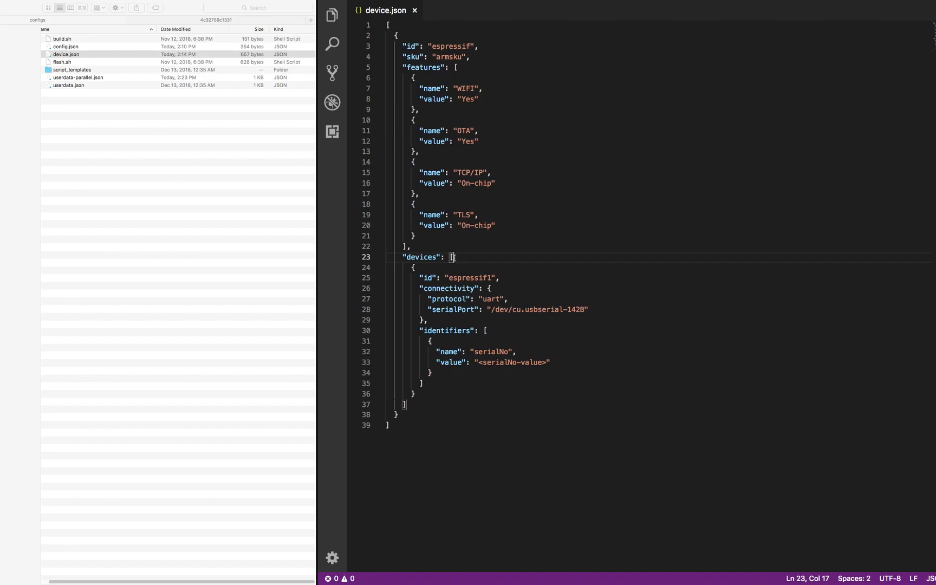
drag(410, 267, 432, 385)
key(shift+Down)
key(super+c)
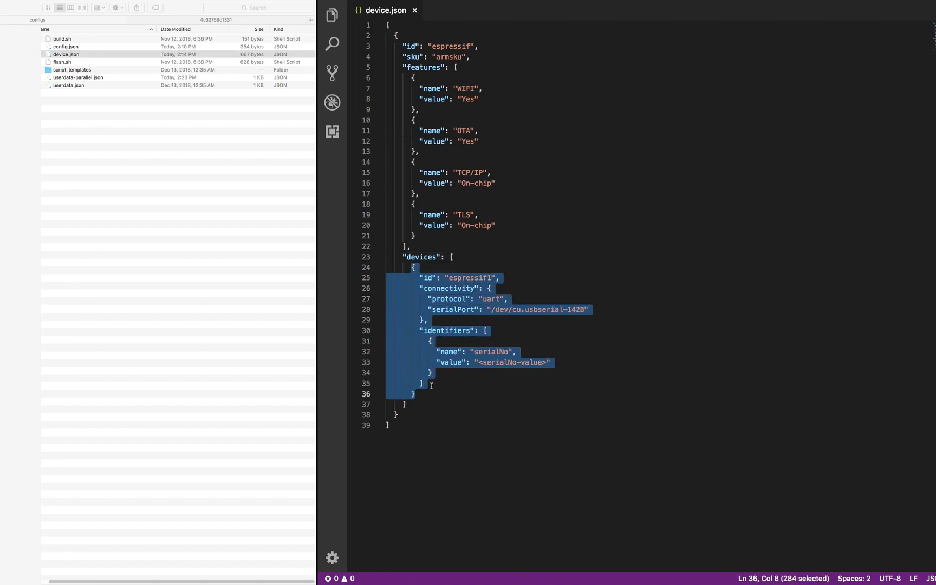
click(427, 394)
text(,)
key(Return)
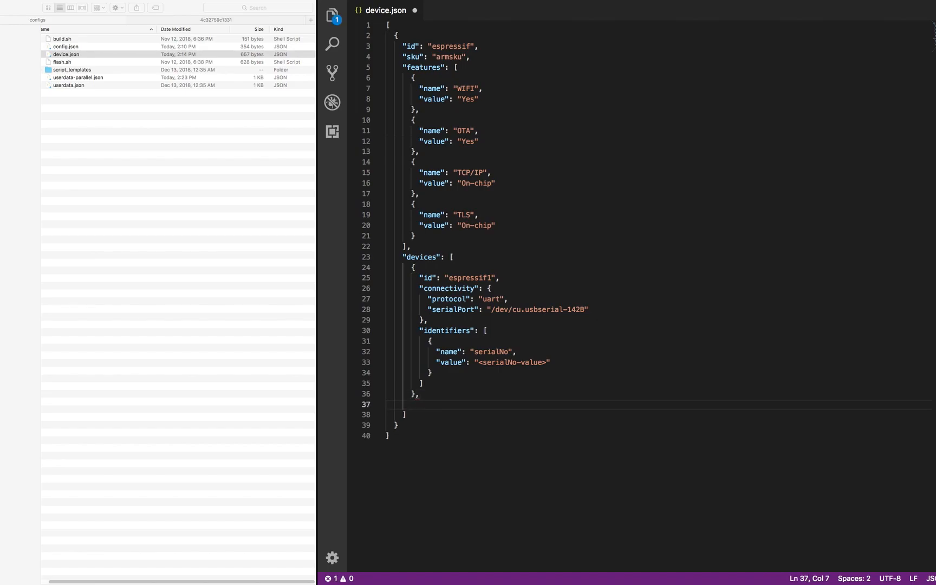
key(super+v)
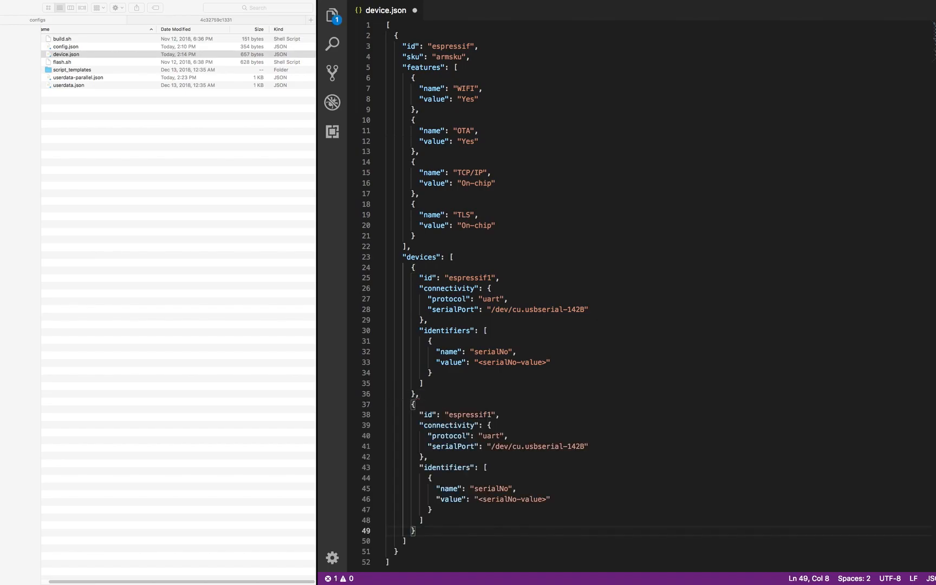
- Rename the copied device to espressif2 and change its serial port to /dev/cu.usbserial-141B
click(492, 415)
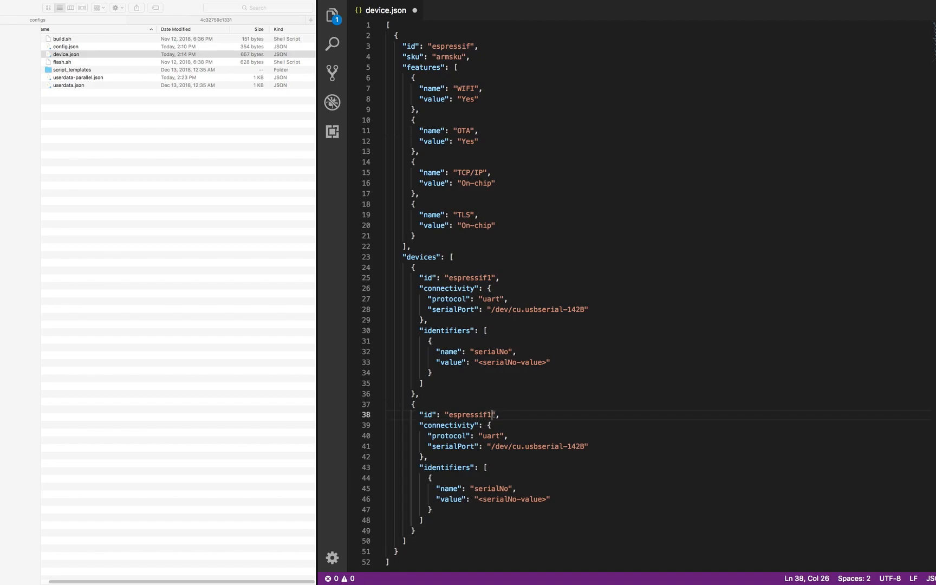
key(BackSpace)
text(2)
click(580, 445)
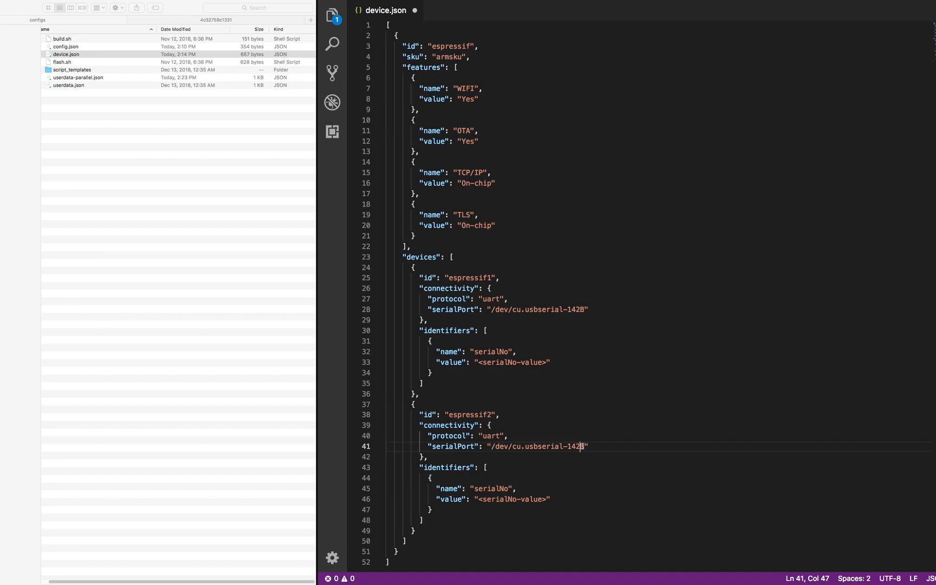
key(BackSpace)
- Run ./devicetester_mac_x86-64 run-suite --userdata userdata-parallel.json
drag(406, 67, 496, 183)
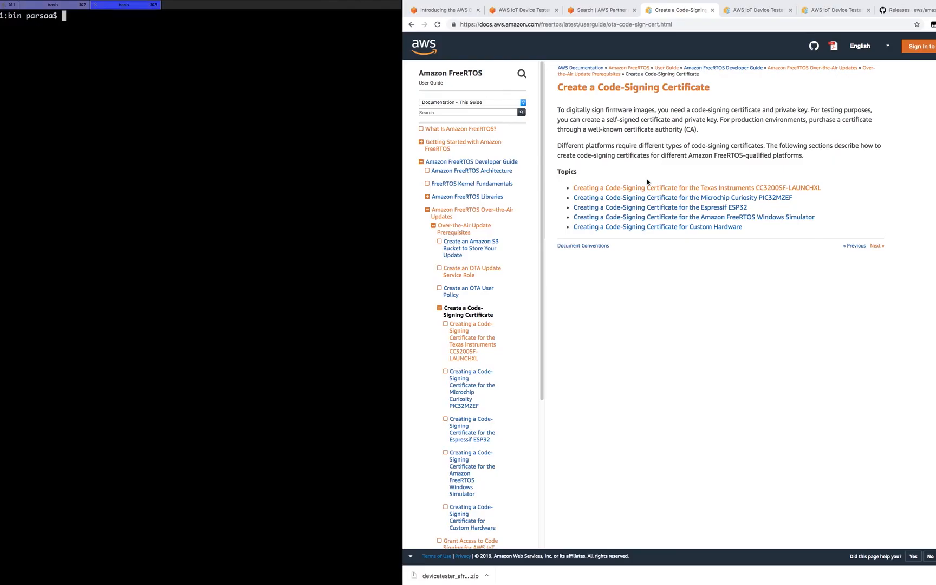
text(./devicetester_mac_x86-64 run-suite --userdata userdata-parallel.json)
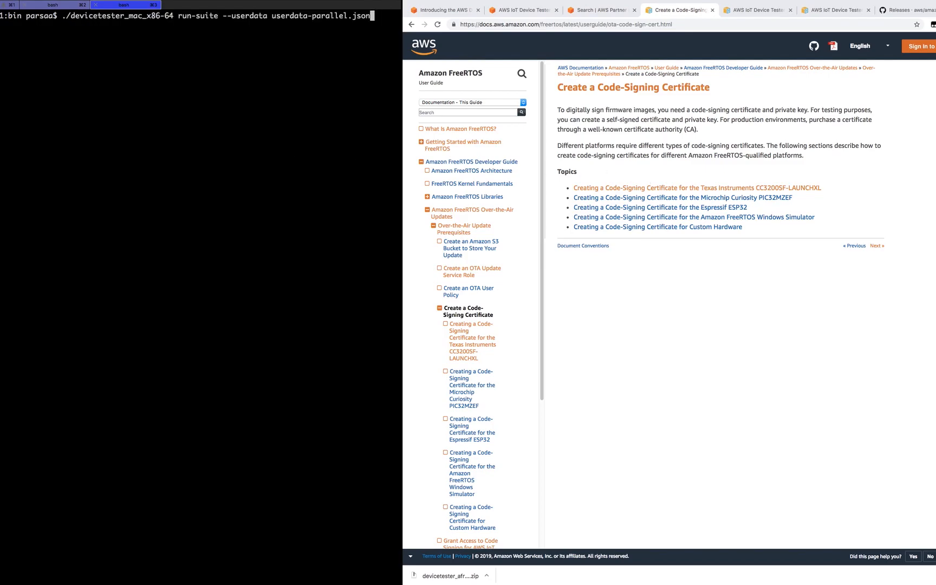
key(Return)
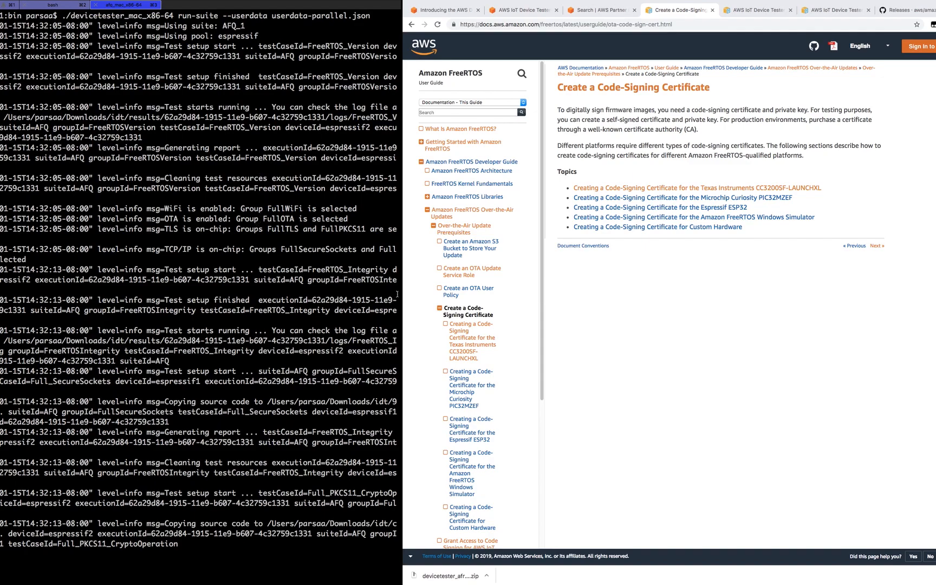
- Widen the terminal and highlight espressif1, espressif2 and their test names in the parallel log
drag(404, 294, 644, 293)
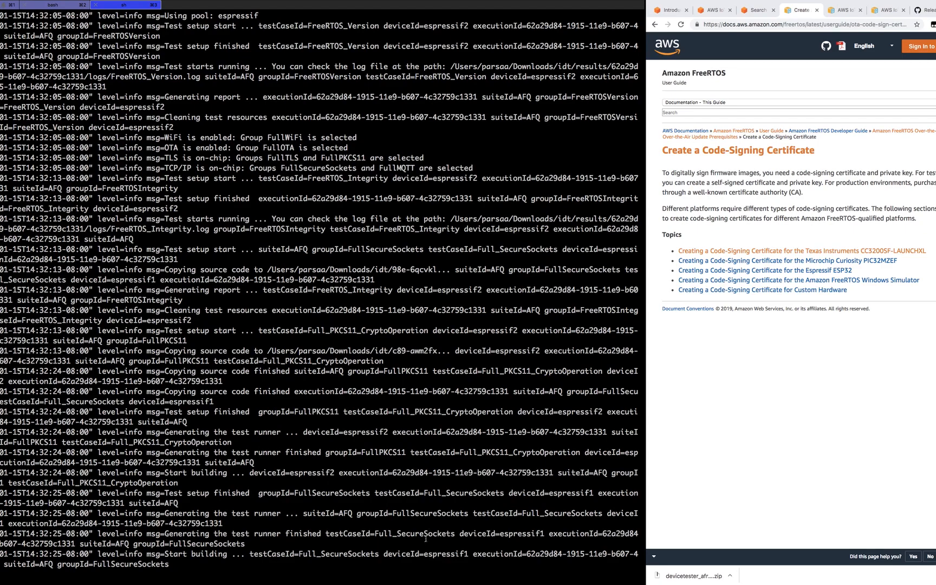
double_click(444, 554)
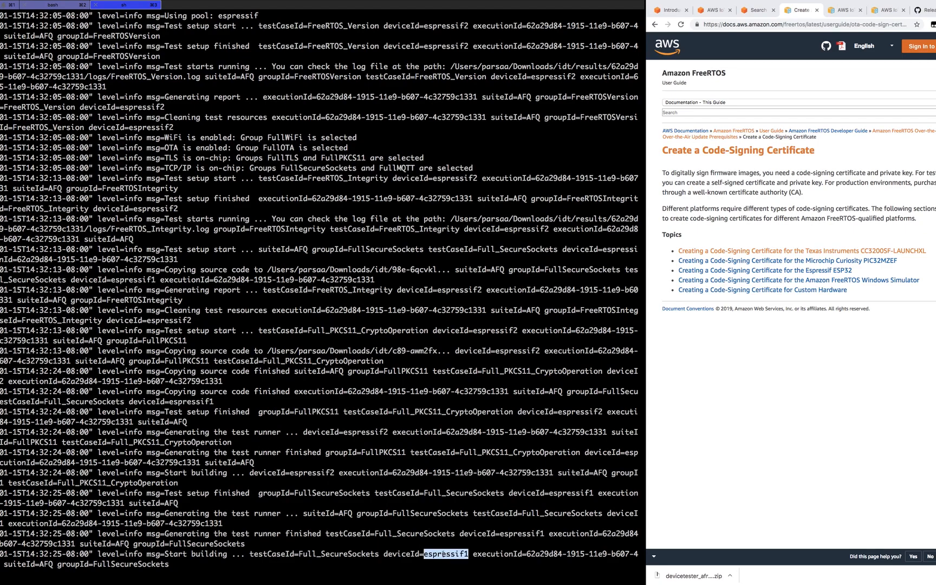
click(353, 556)
double_click(353, 555)
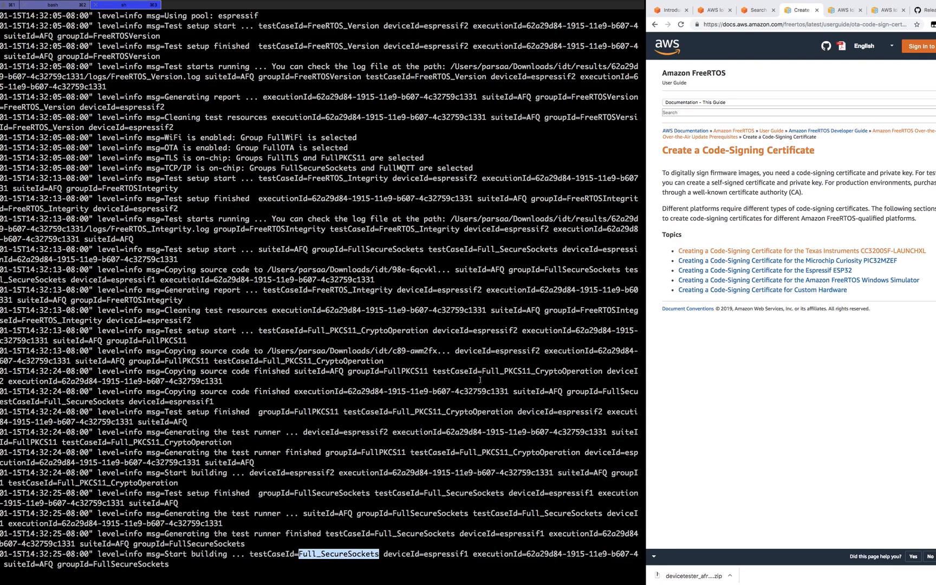
double_click(505, 351)
double_click(496, 331)
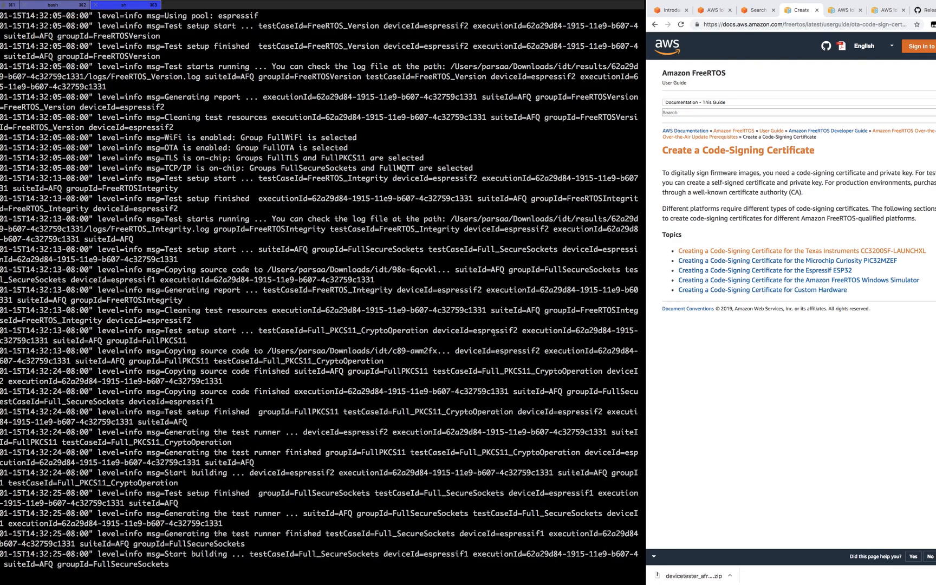
double_click(369, 332)
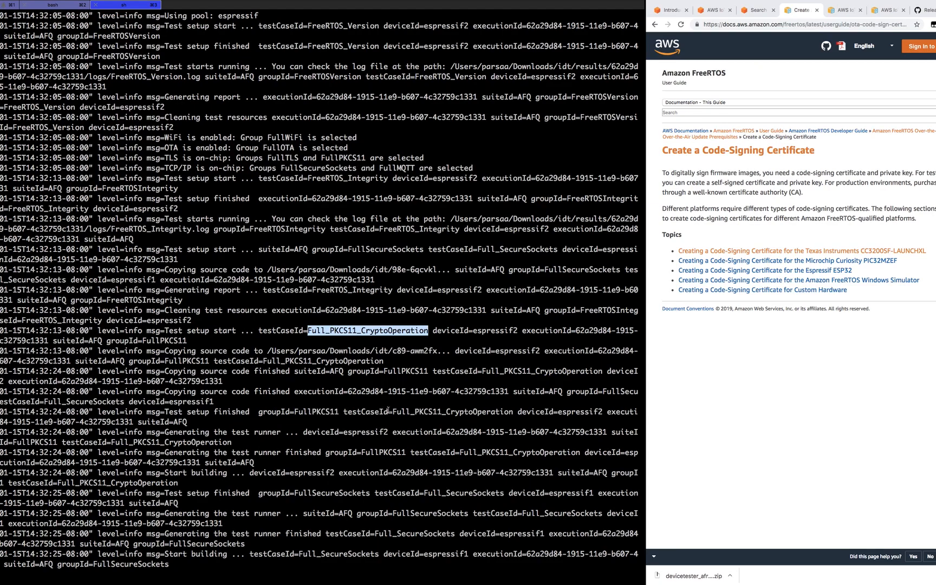
double_click(487, 331)
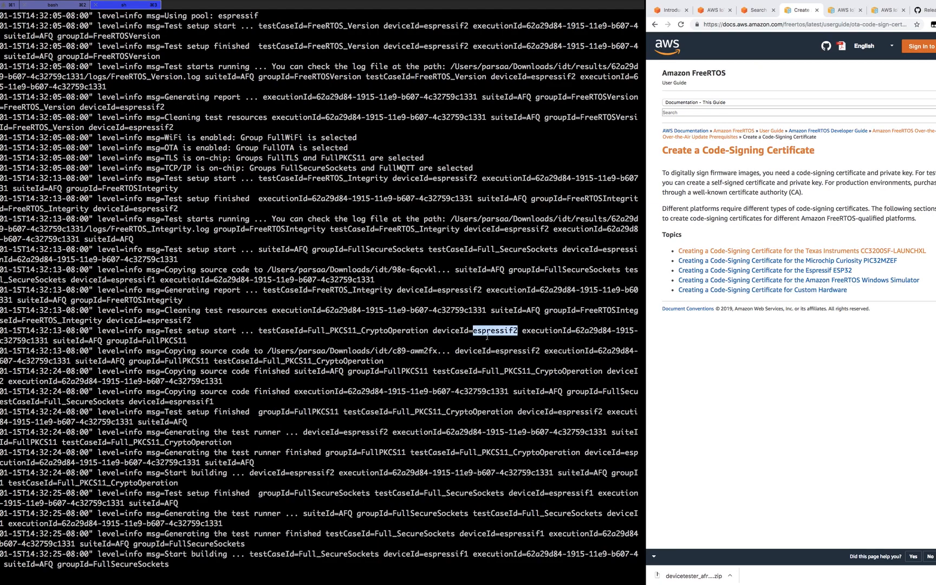
double_click(448, 553)
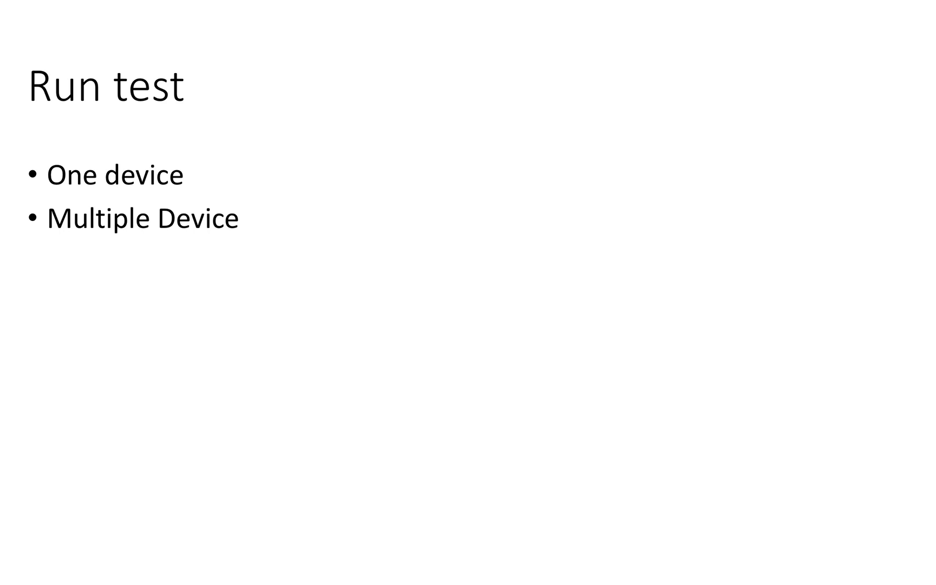
- Advance the Run test slide to show the 'Multiple pools' bullet
key(Right)
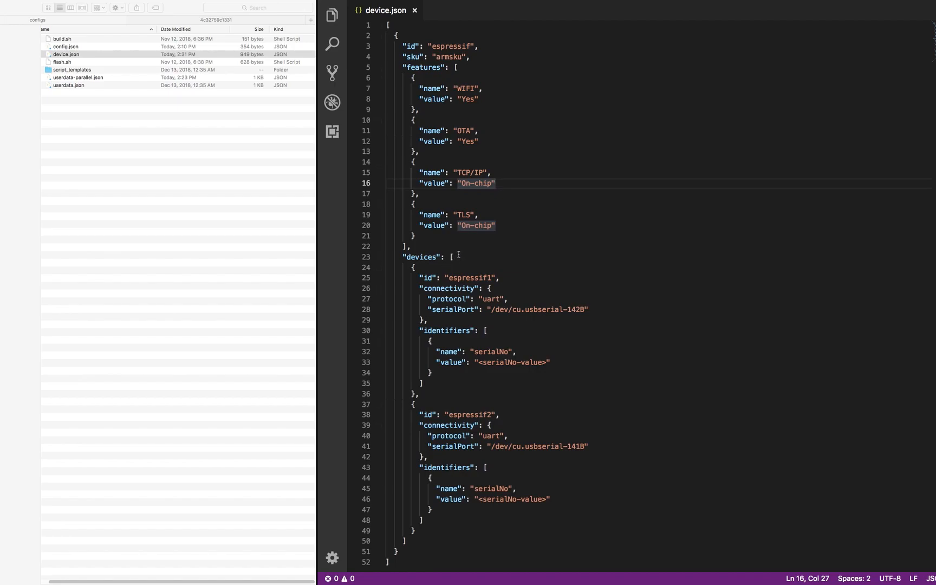
- Copy the whole device pool object and paste a second copy after it
click(399, 551)
drag(399, 552, 395, 37)
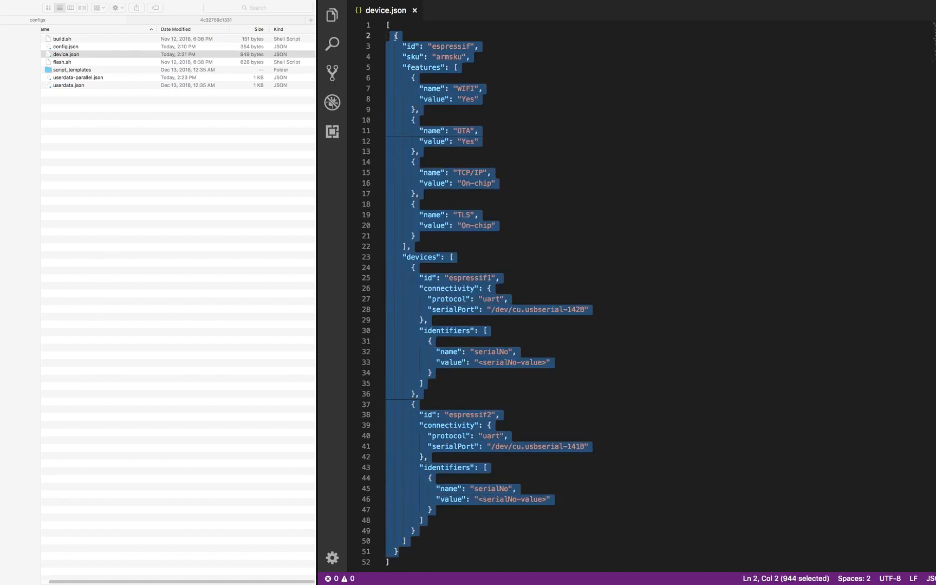
right_click(399, 45)
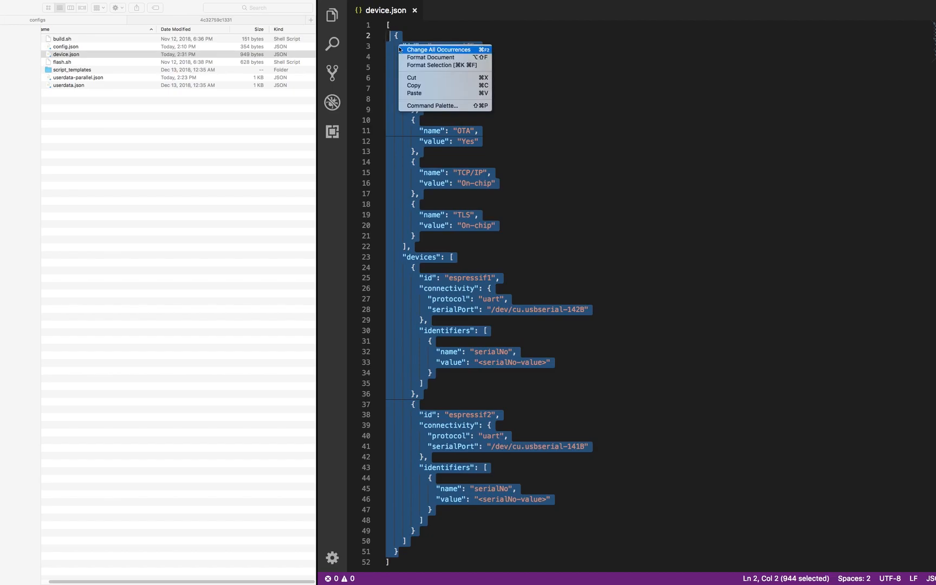
click(414, 85)
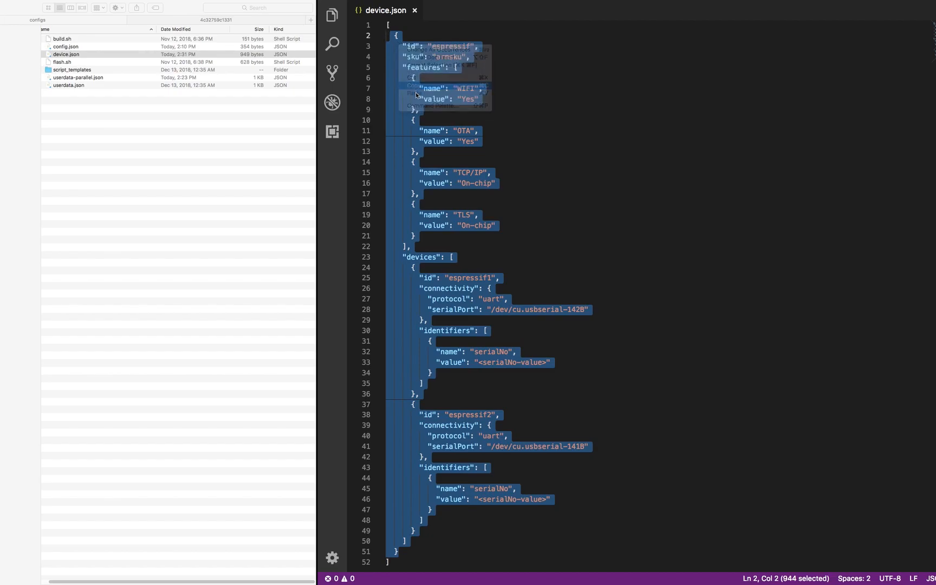
click(406, 559)
text(,)
key(Return)
key(Return)
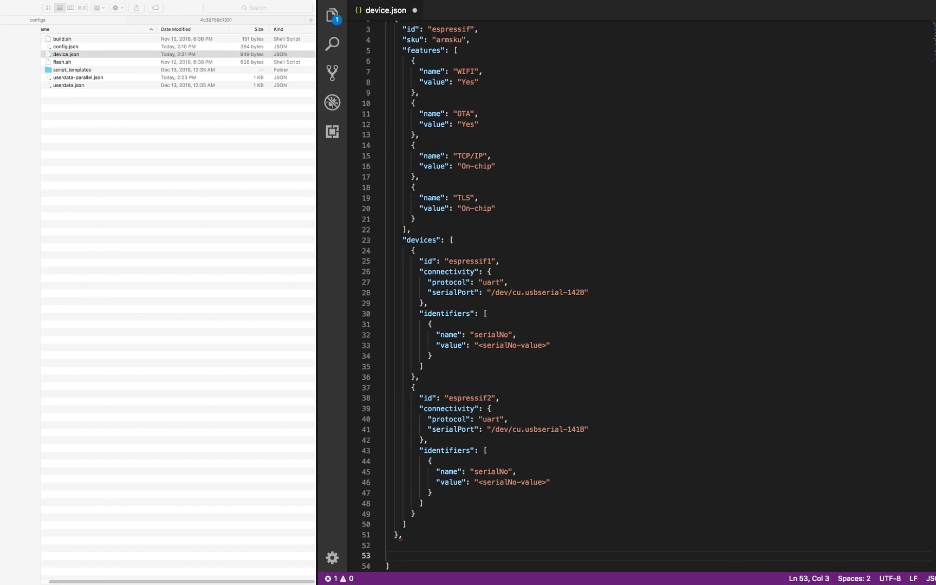
key(super+v)
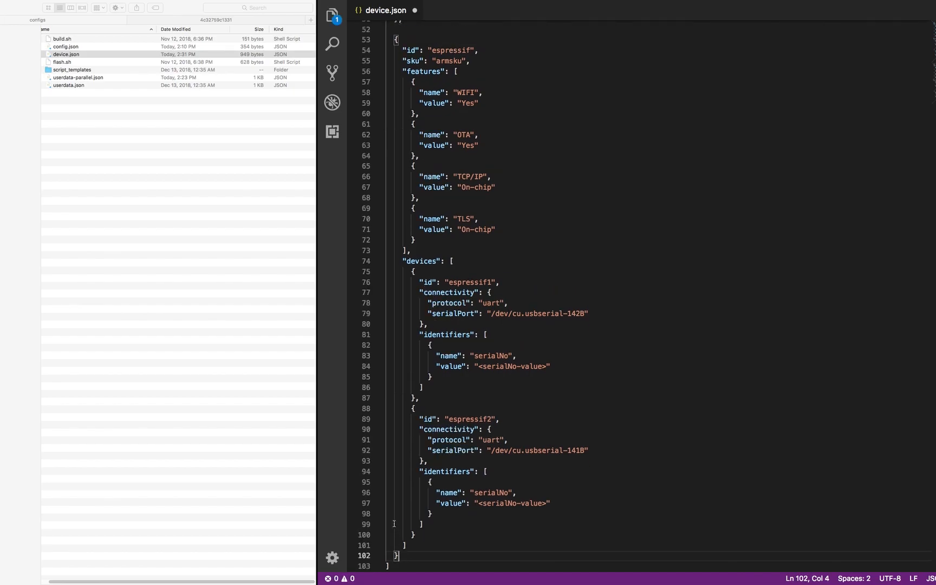
- Rename the new pool to espressif_pool_2 and set its OTA feature to No
scroll(418, 439, up, 4)
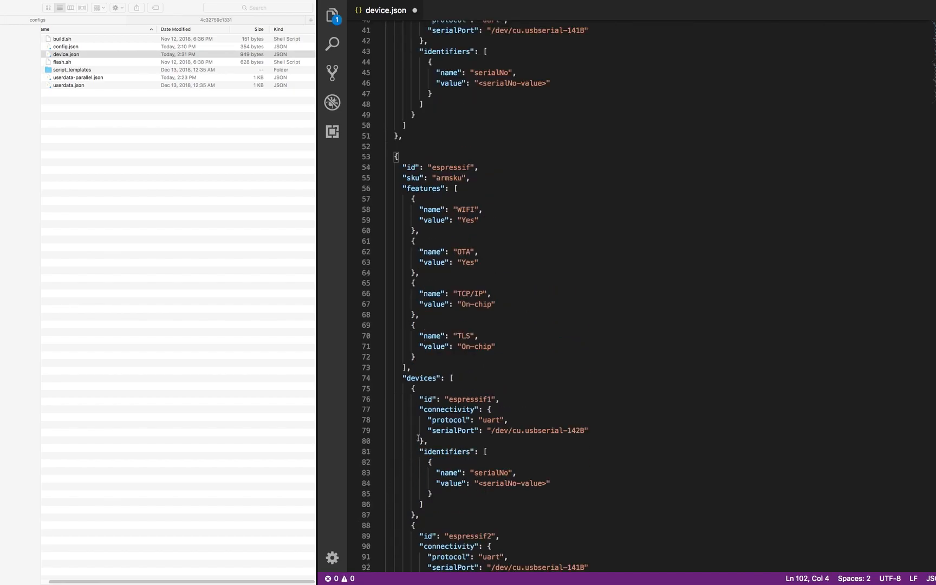
click(471, 168)
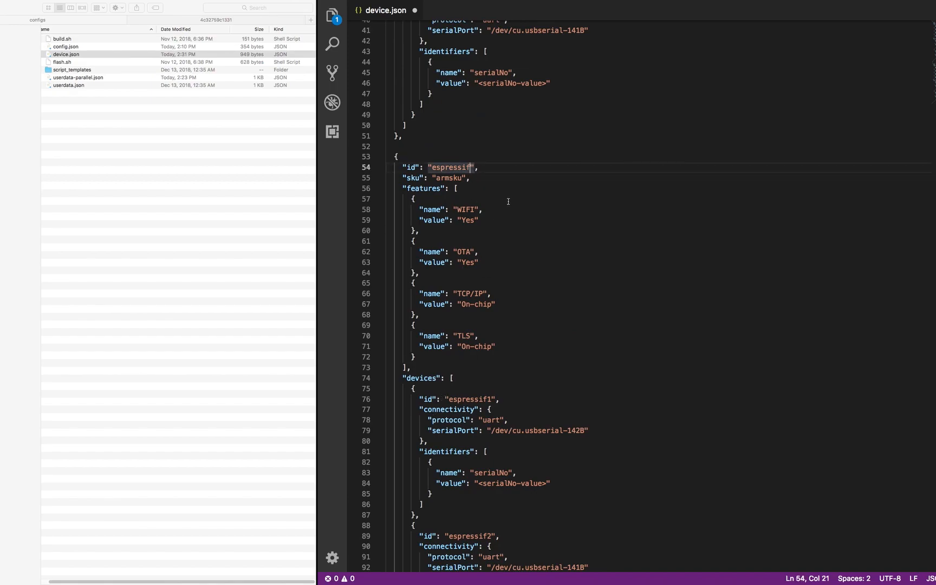
text(_pool)
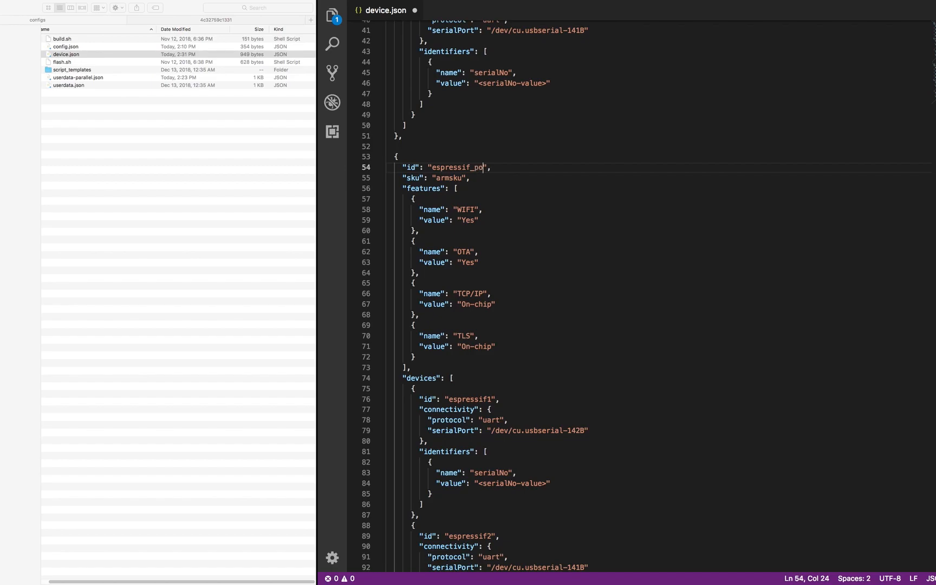
text(_2)
click(453, 272)
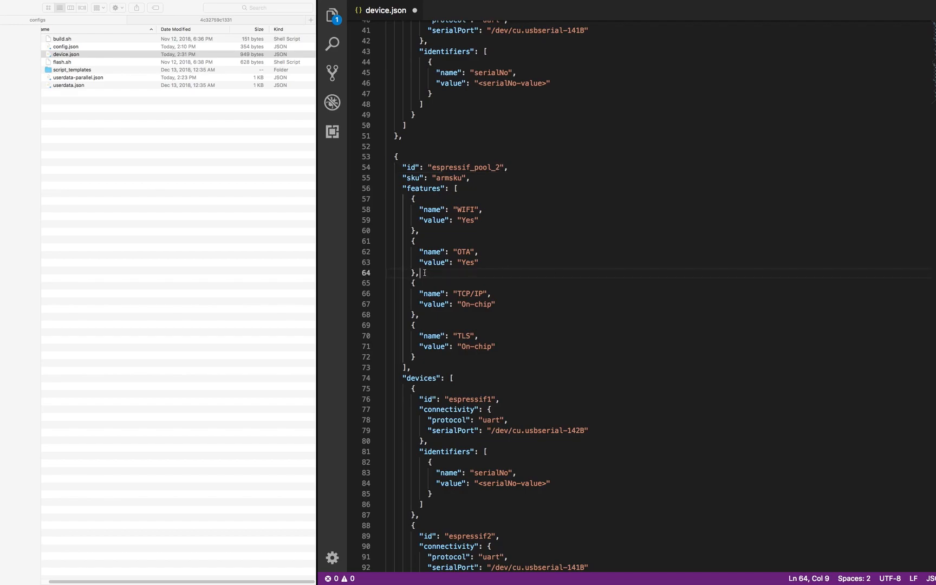
double_click(469, 262)
text(No)
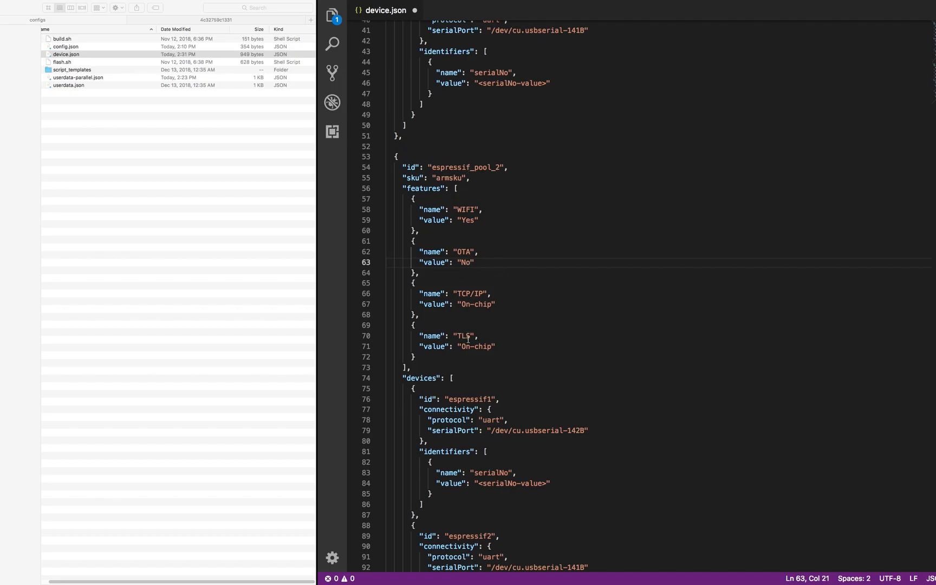
- Set the serial ports to -144B for espressif1 and -145B for espressif2, then save device.json
scroll(468, 339, down, 5)
scroll(488, 347, up, 3)
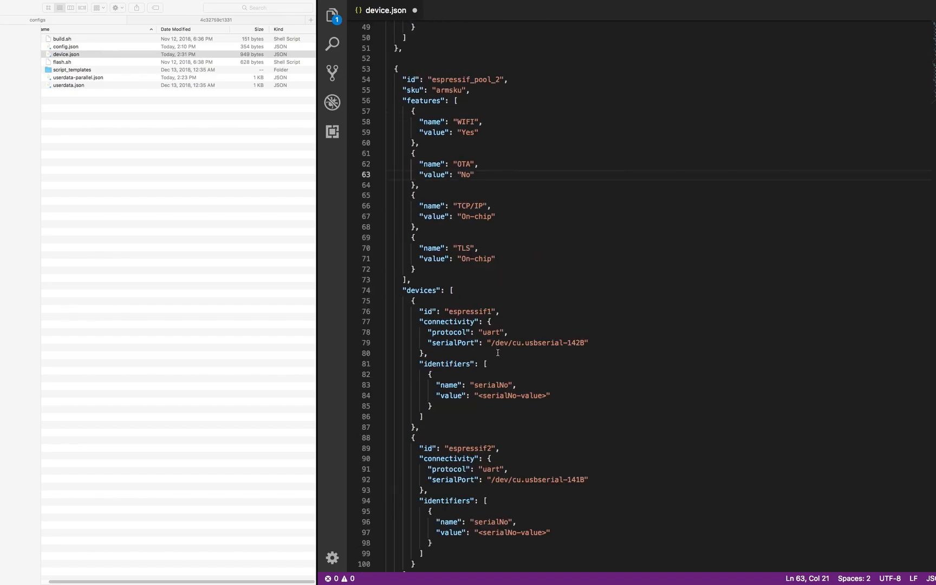
drag(580, 342, 576, 342)
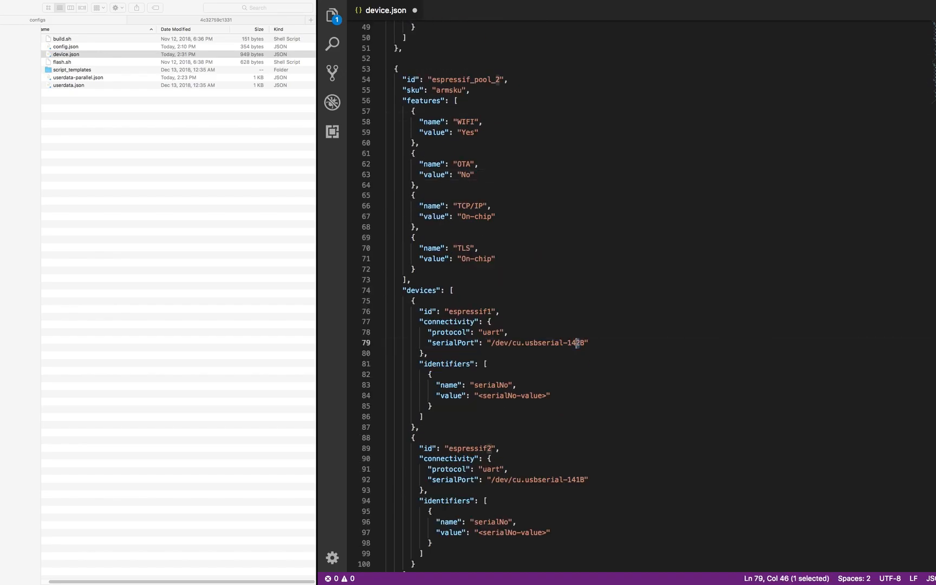
text(4)
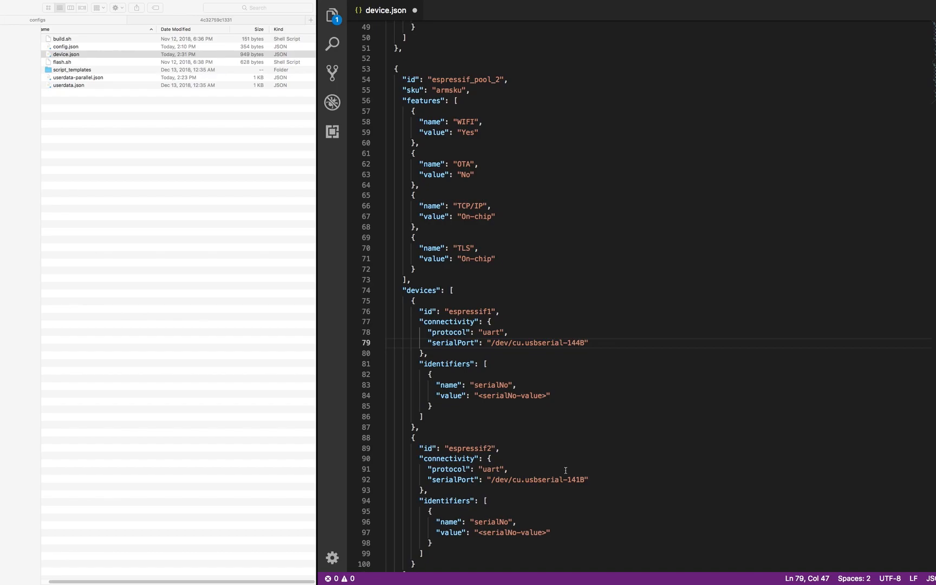
drag(579, 480, 576, 480)
text(5)
click(545, 186)
key(super+s)
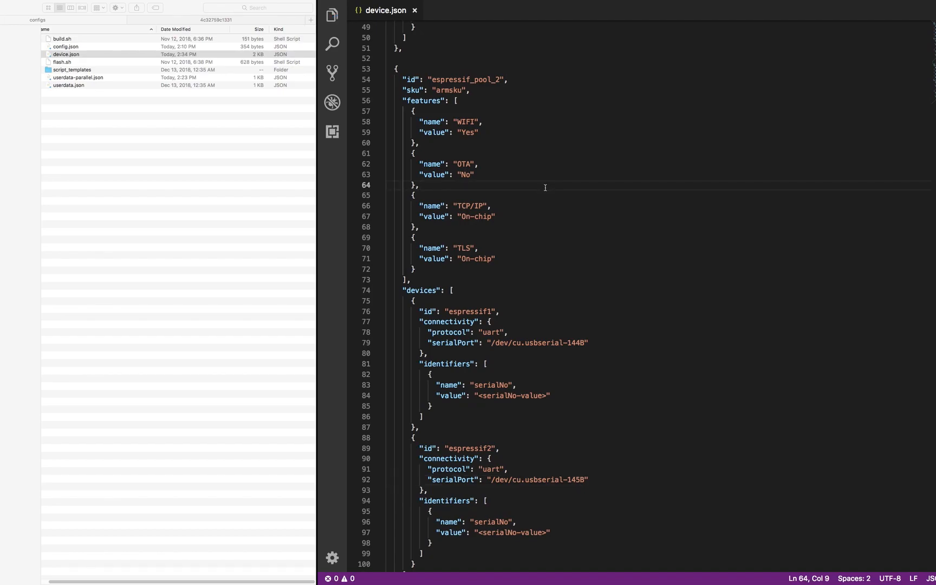
key(ctrl+Left)
key(ctrl+Right)
key(ctrl+Right)
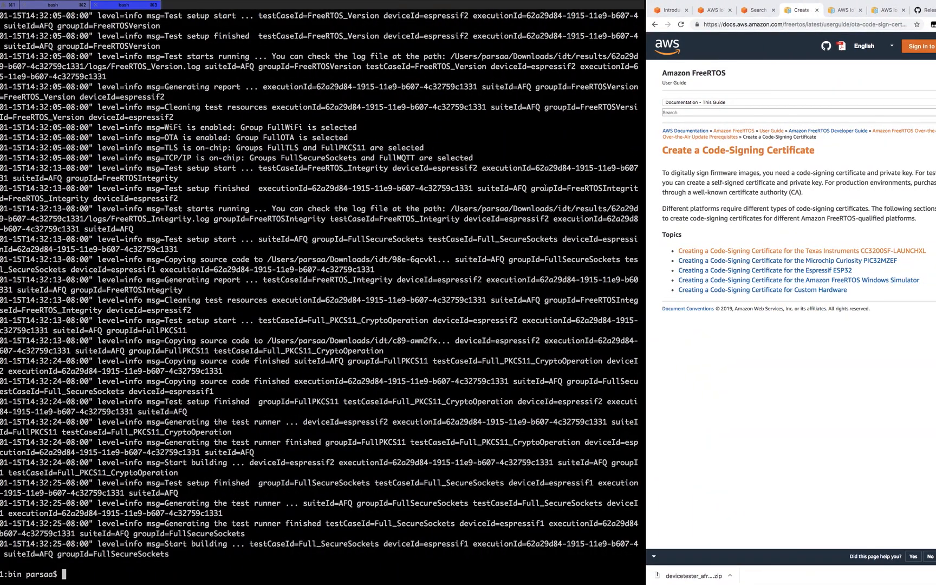
- Clear the terminal and rerun the run-suite command, which fails asking for a pool-id
text(clear)
key(Return)
key(Up)
key(Up)
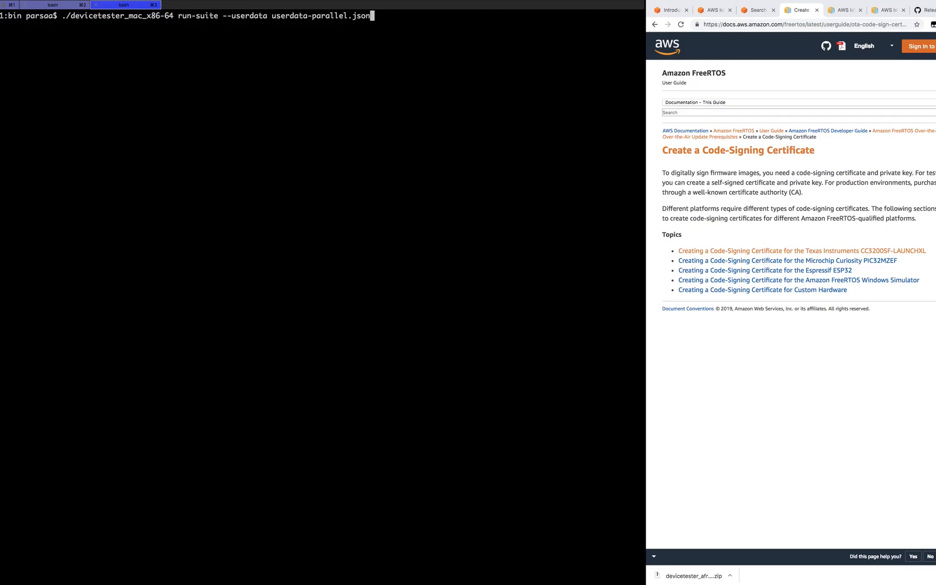
key(Return)
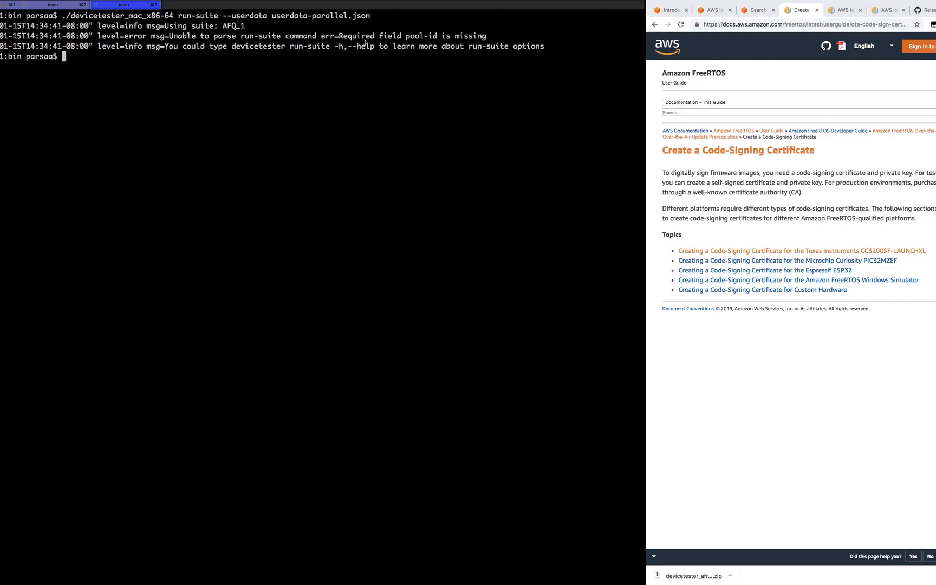
drag(406, 37, 438, 36)
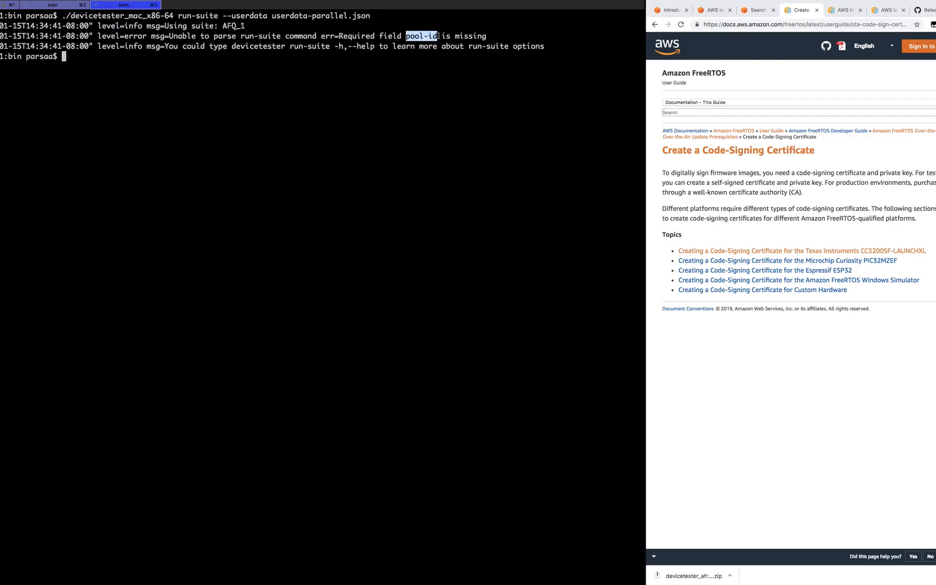
click(363, 70)
- Rerun the suite with --pool-id espressif_pool_2 appended and inspect the on-chip feature lines
key(Up)
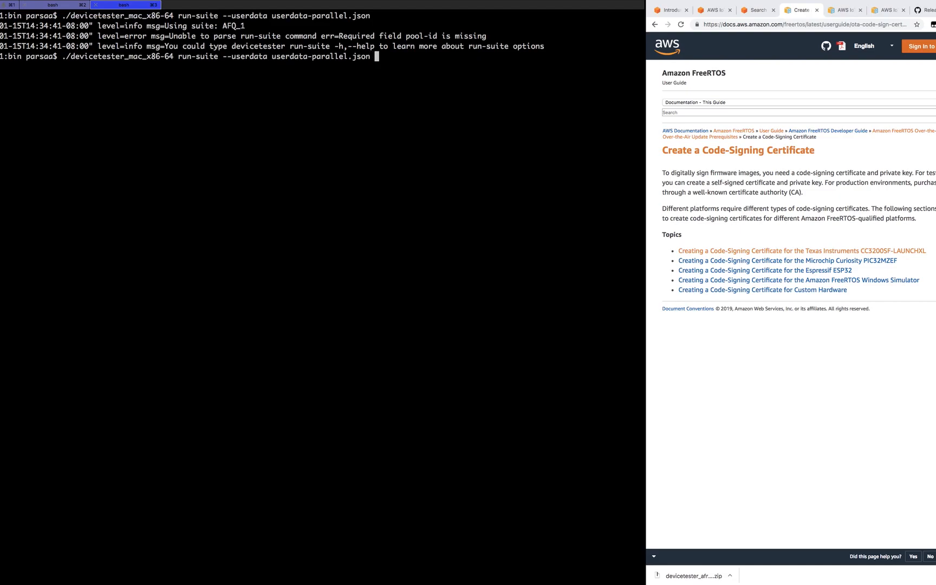
text(--pool-id espressif)
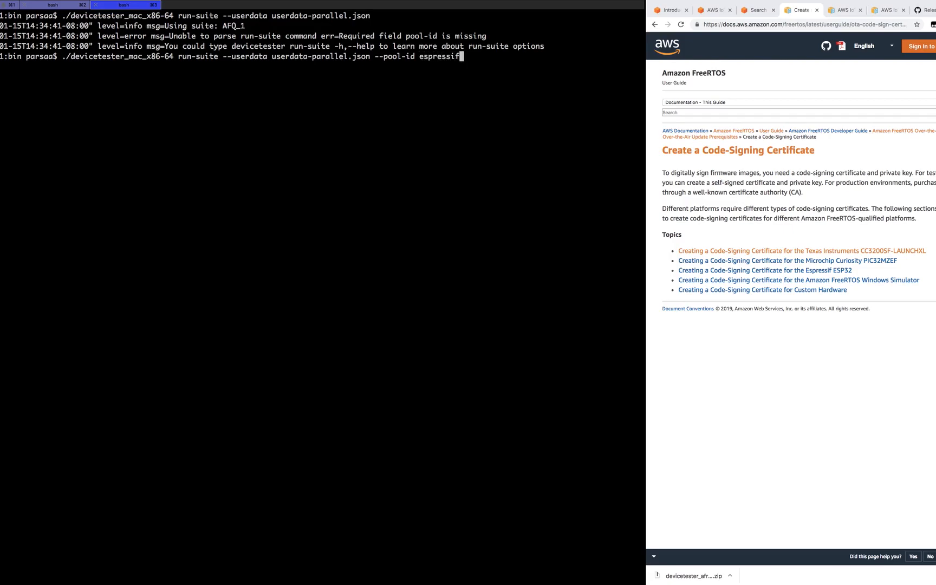
text(_pool_2)
key(Return)
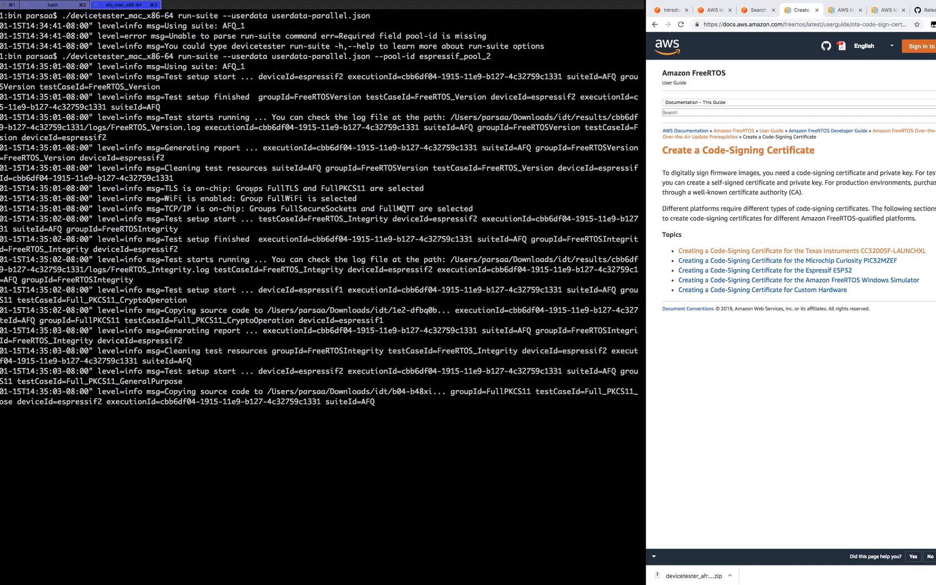
drag(160, 188, 474, 211)
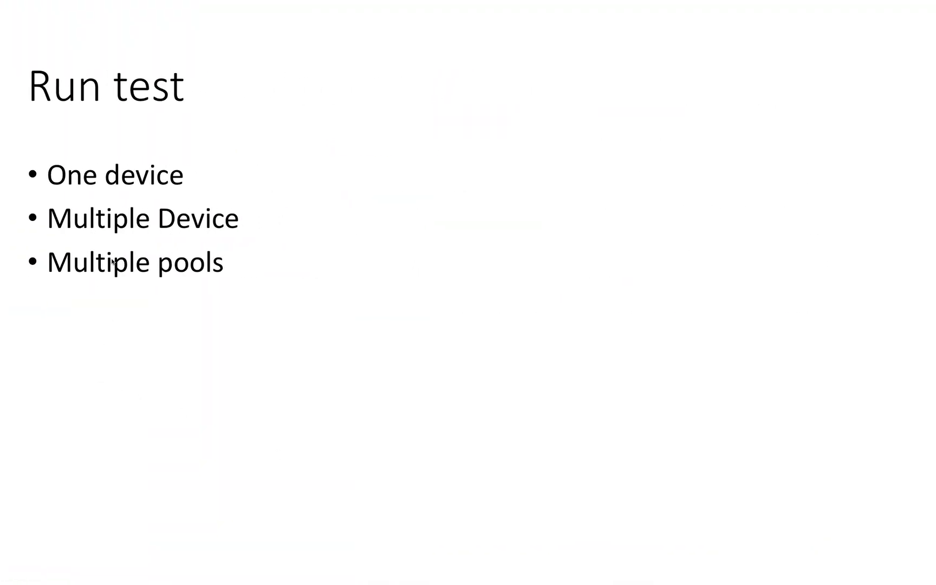
- Advance the Run test slide to show the 'Single Group' bullet
click(221, 276)
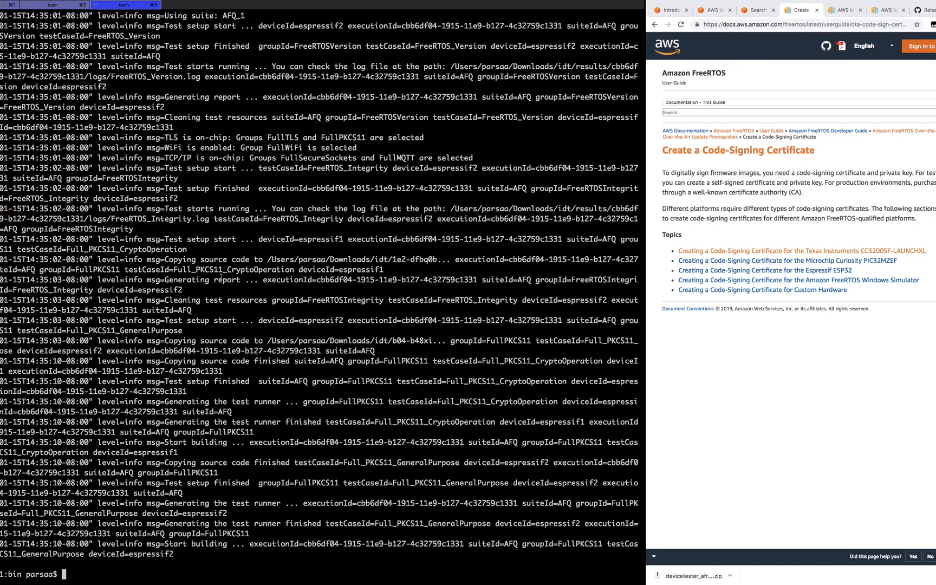
- Clear the terminal and run ./devicetester_mac_x86-64 list-groups, noting the FullWiFi group
text(clear)
key(Return)
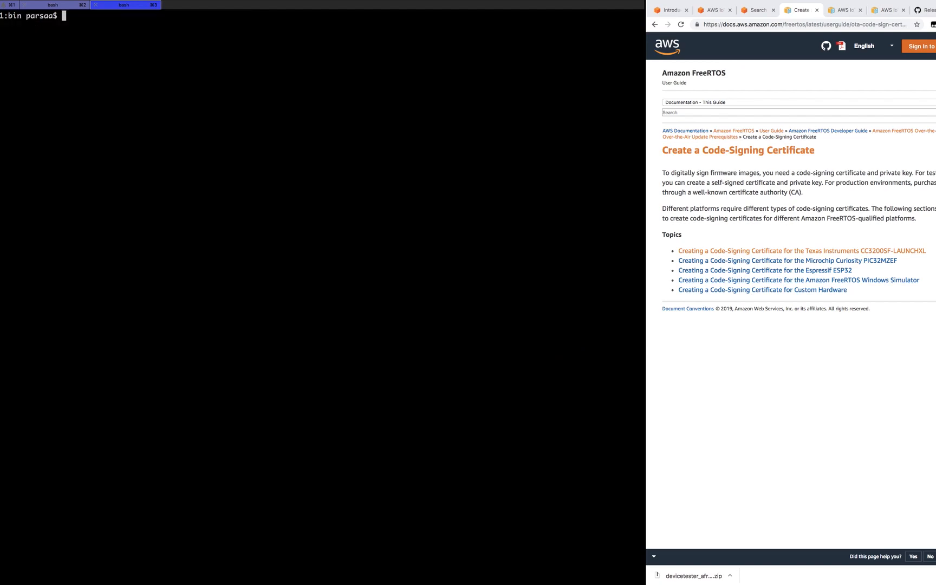
text(./de)
key(Tab)
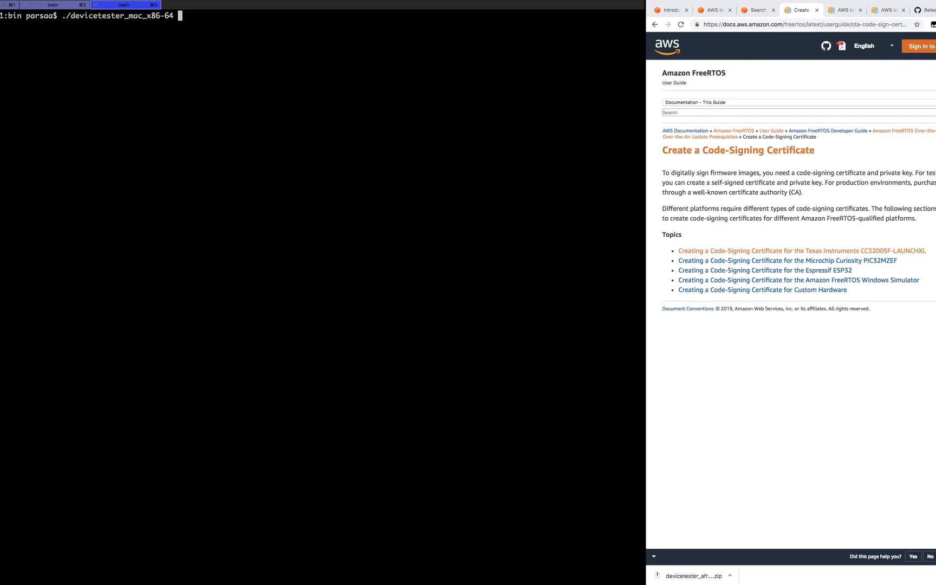
text(list-groups)
key(Return)
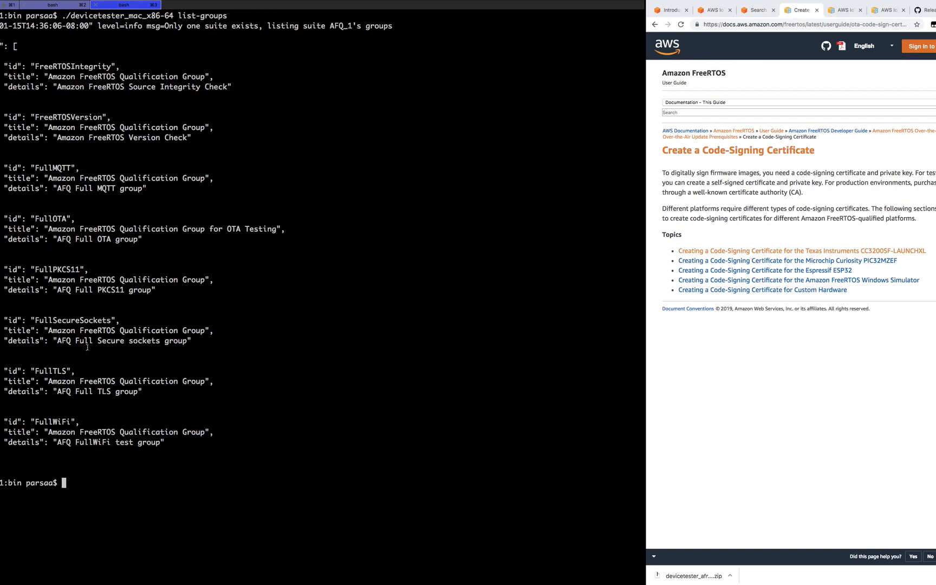
double_click(58, 422)
key(super+c)
click(107, 465)
- Rerun the espressif_pool_2 suite with --group-id FullWiFi appended
key(Up)
key(Up)
key(Up)
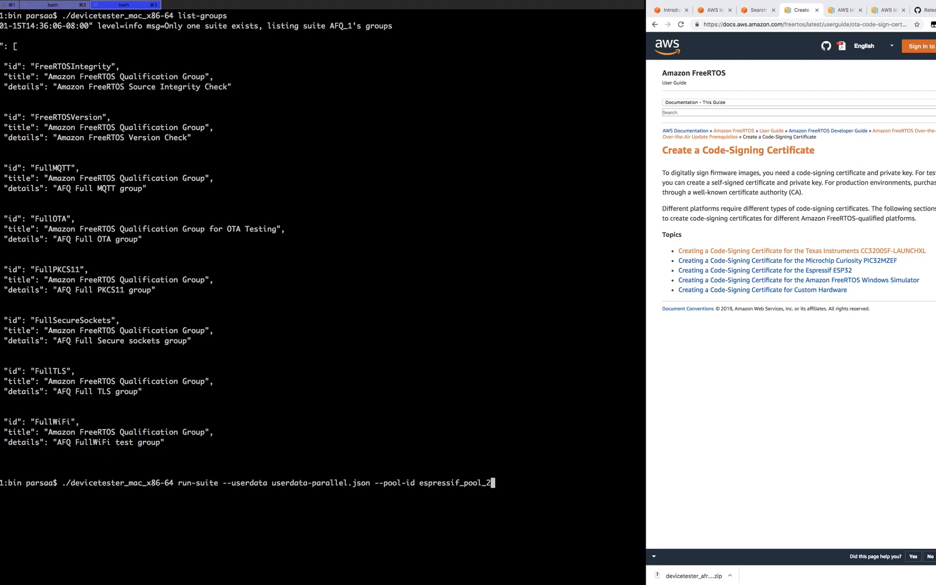
key(Left)
key(Left)
key(Left)
key(Left)
key(Left)
key(Left)
key(Left)
key(Left)
key(Left)
key(Right)
key(Right)
key(Right)
key(Right)
key(Right)
key(Right)
key(Right)
key(Right)
key(Right)
text(--group-id)
key(super+v)
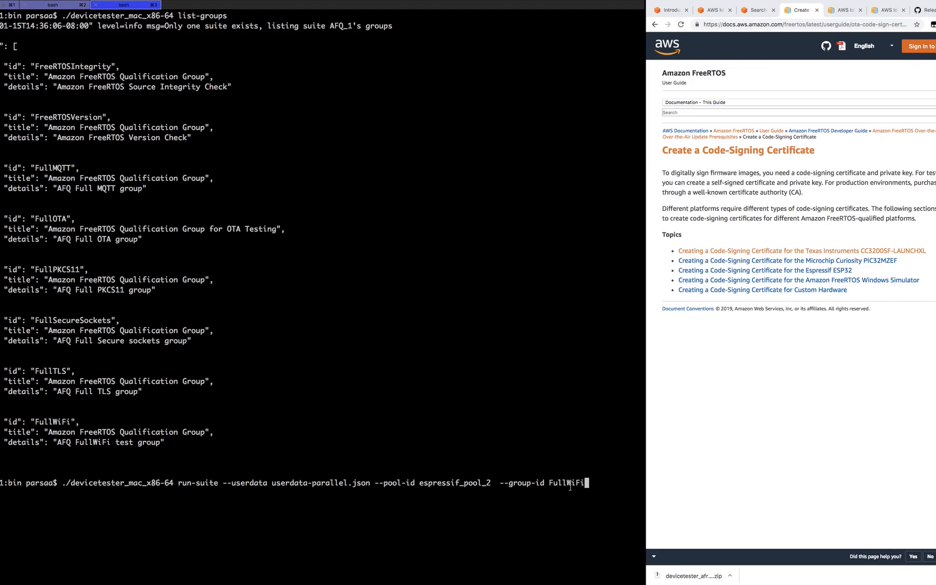
key(Return)
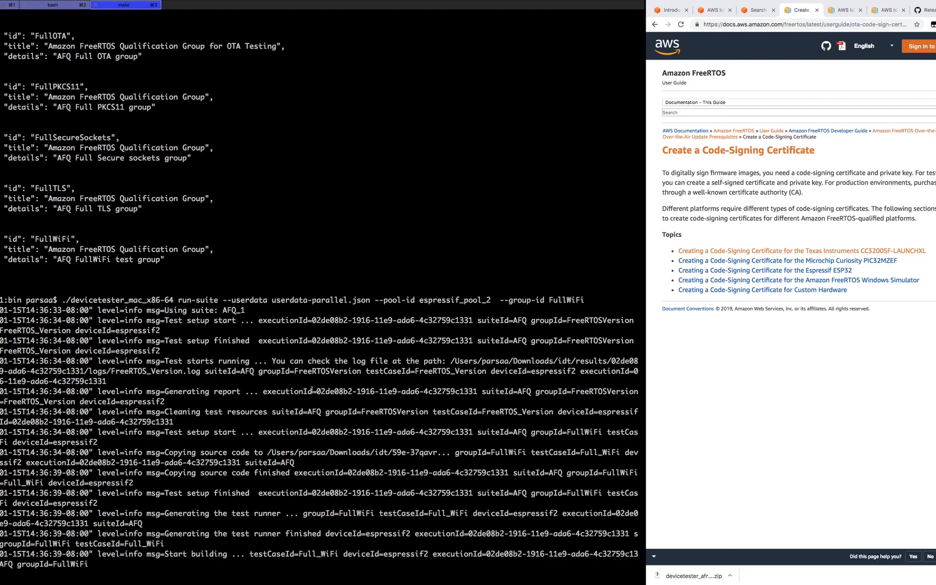
drag(313, 373, 330, 373)
double_click(360, 515)
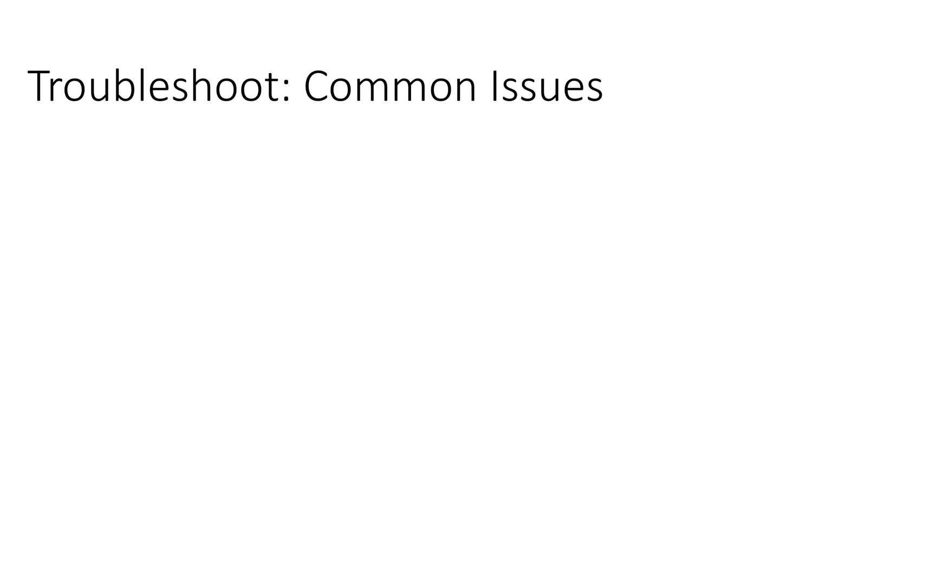
- Move to the Troubleshoot: Common Issues slide showing 'Wrong certificate and user data'
key(Right)
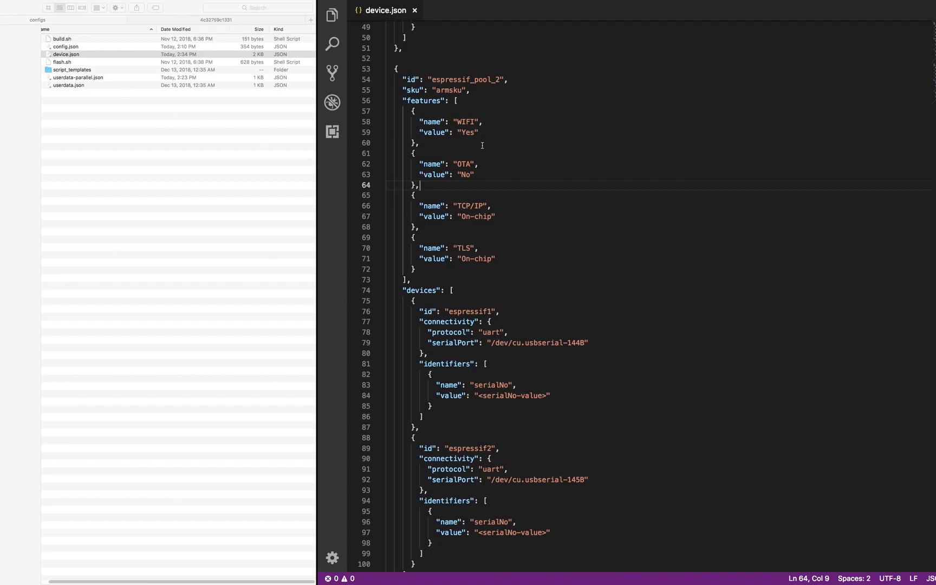
- Delete the comma after the "espressif" id near the top of device.json and save the broken file
scroll(485, 156, up, 15)
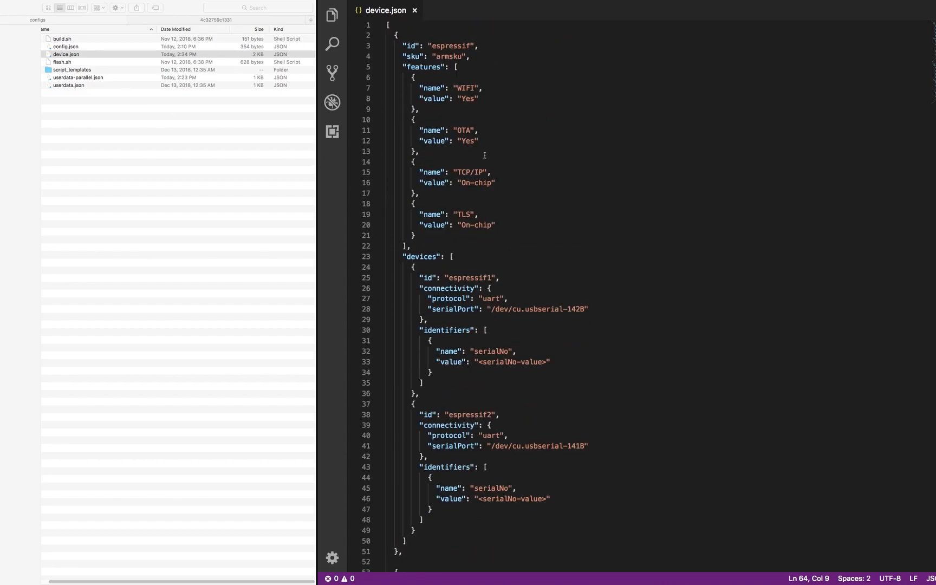
click(479, 47)
key(BackSpace)
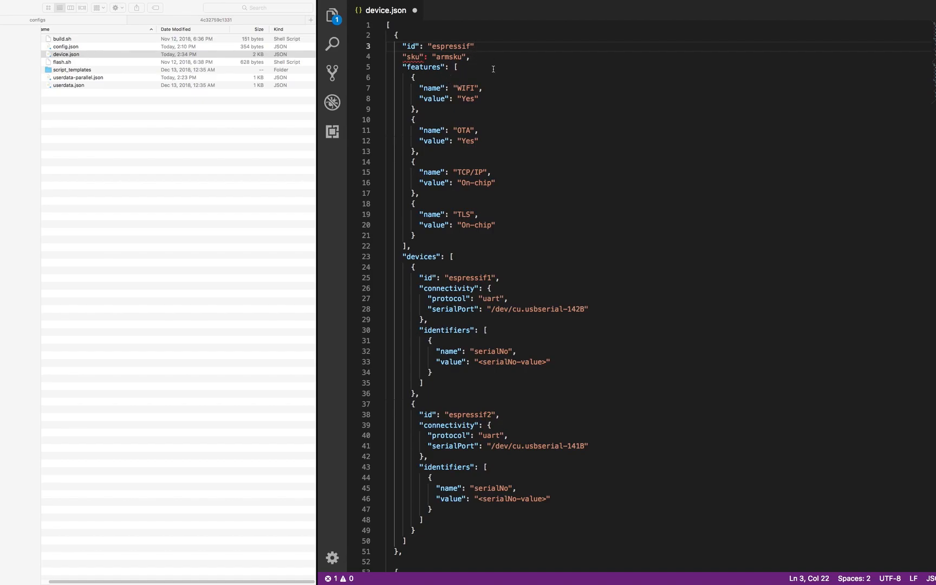
key(super+s)
click(471, 58)
key(ctrl+Left)
key(ctrl+Right)
key(ctrl+Right)
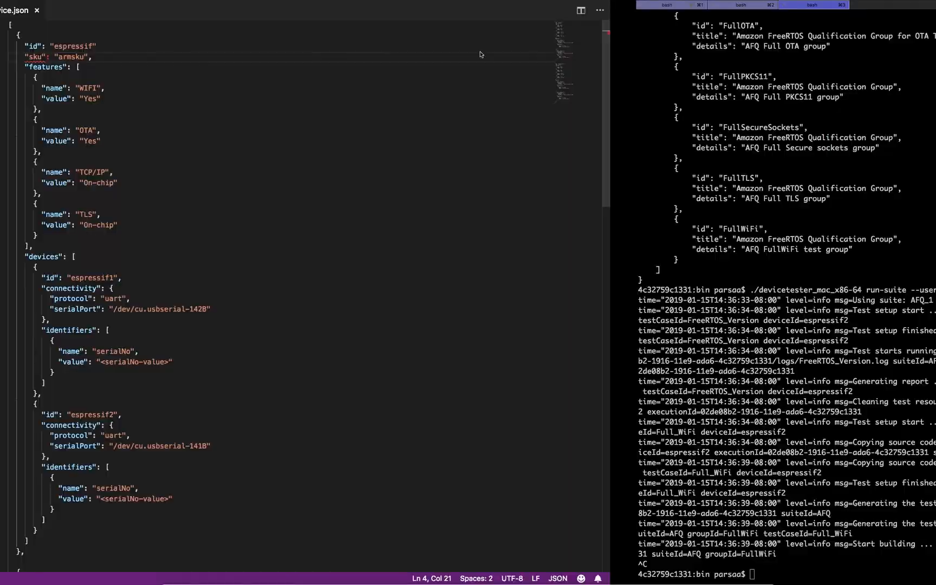
- Clear the terminal, rerun the FullWiFi command and highlight the device.json line 4 syntax error
text(clear)
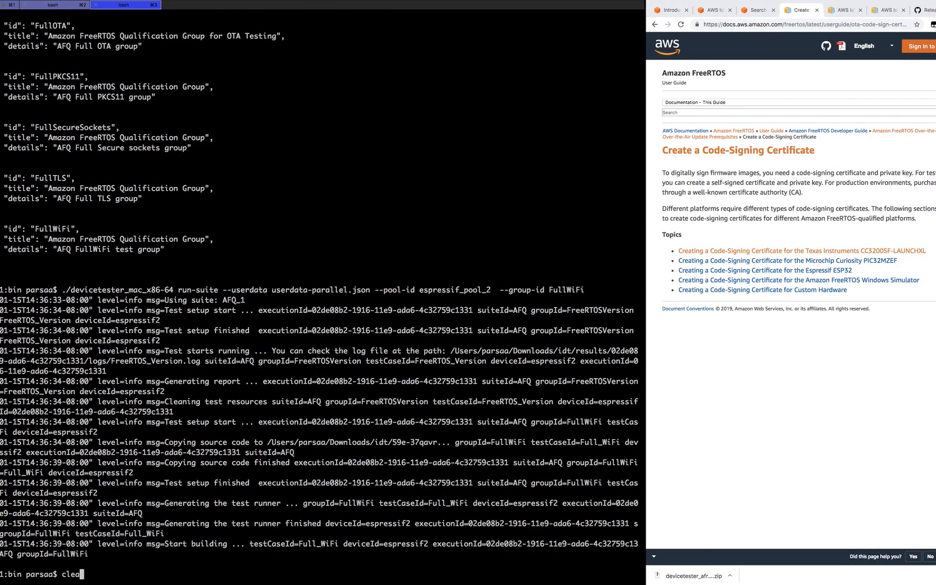
key(Return)
key(Up)
key(Up)
key(Return)
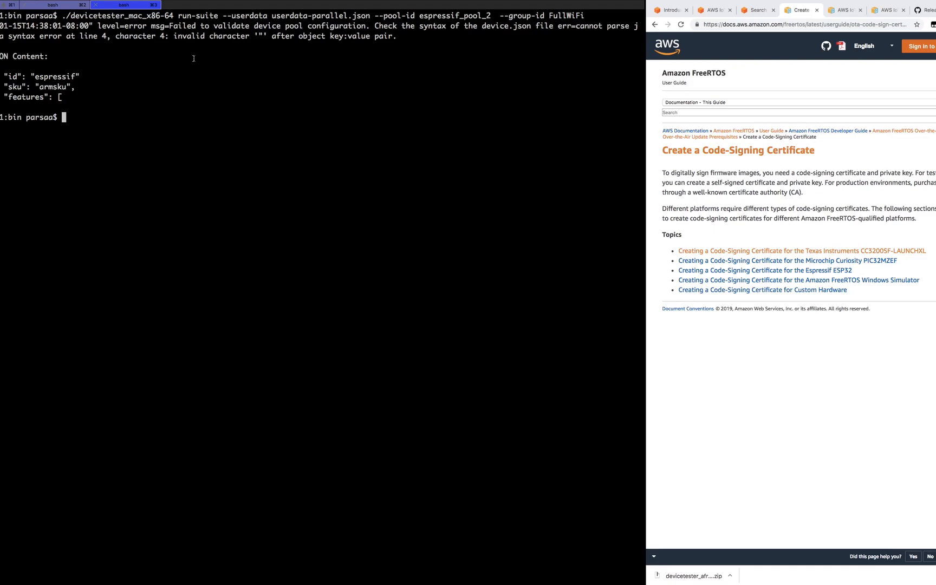
drag(165, 37, 153, 36)
drag(478, 25, 535, 27)
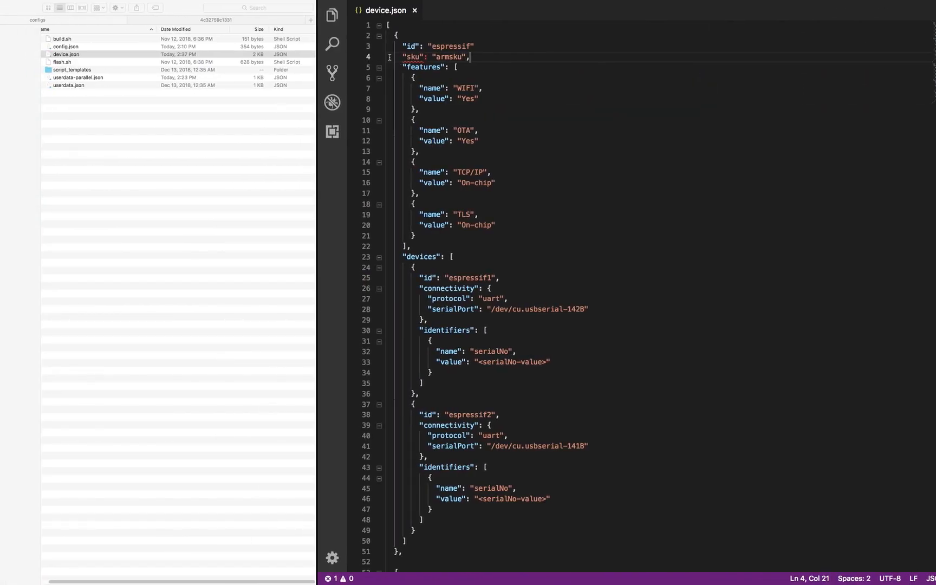
- Add the missing comma after espressif on line 3 of device.json and save it
click(475, 48)
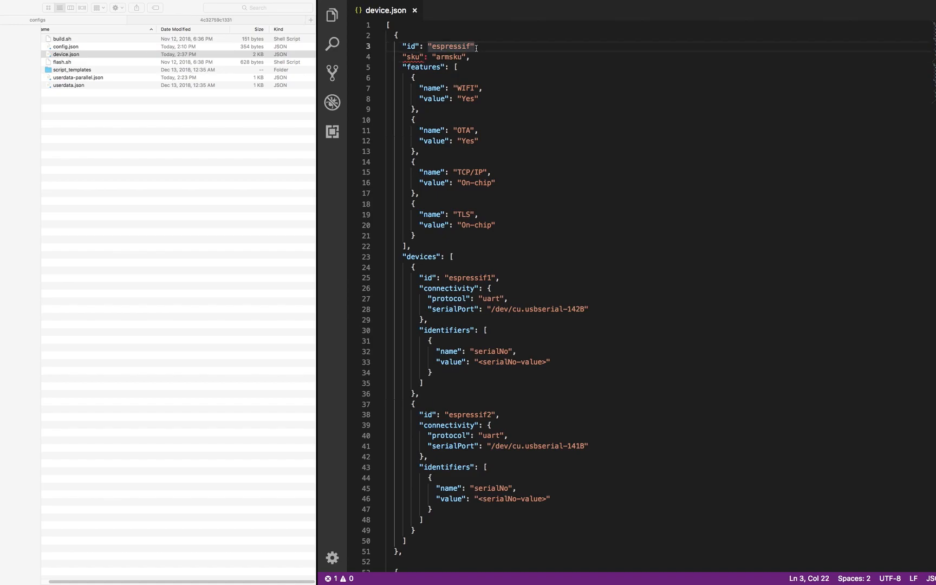
text(,)
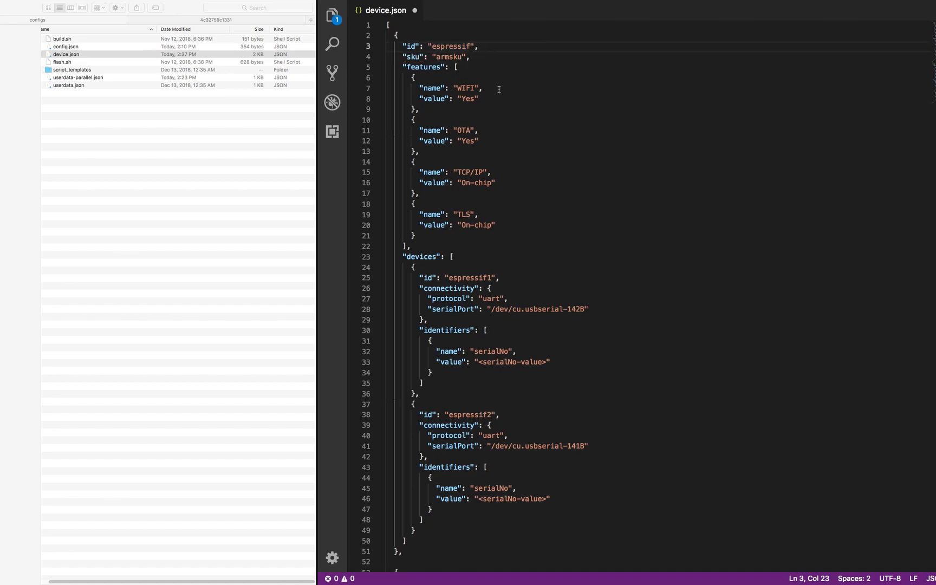
key(super+s)
- Point userdata-parallel.json's sourcePath to FreeRTOSwrong, save, and recall the devicetester command in the terminal
click(62, 55)
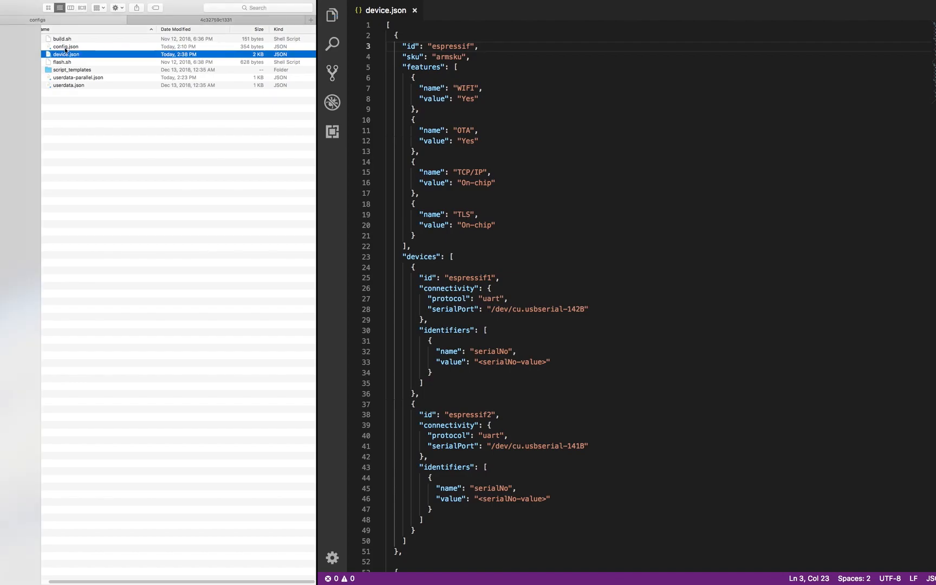
drag(66, 79, 490, 117)
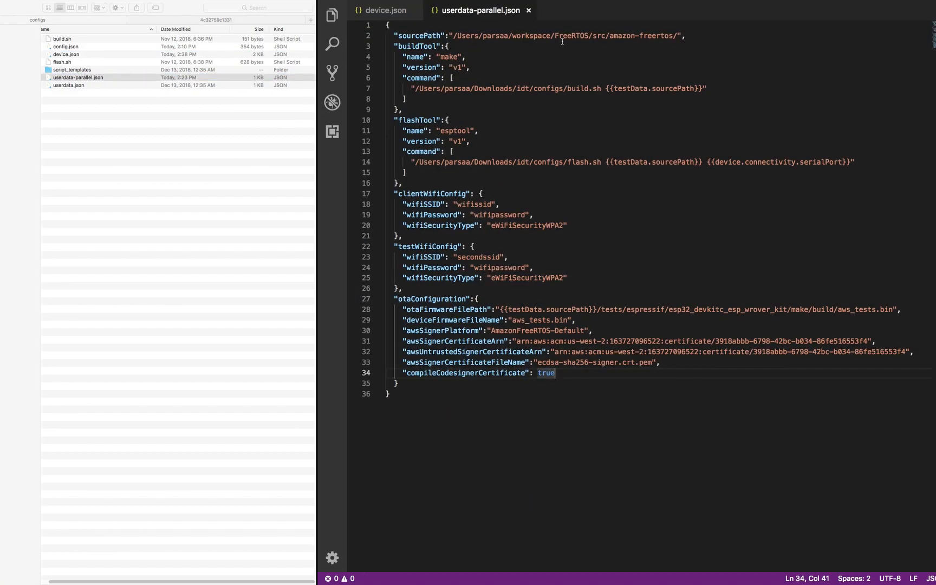
click(590, 36)
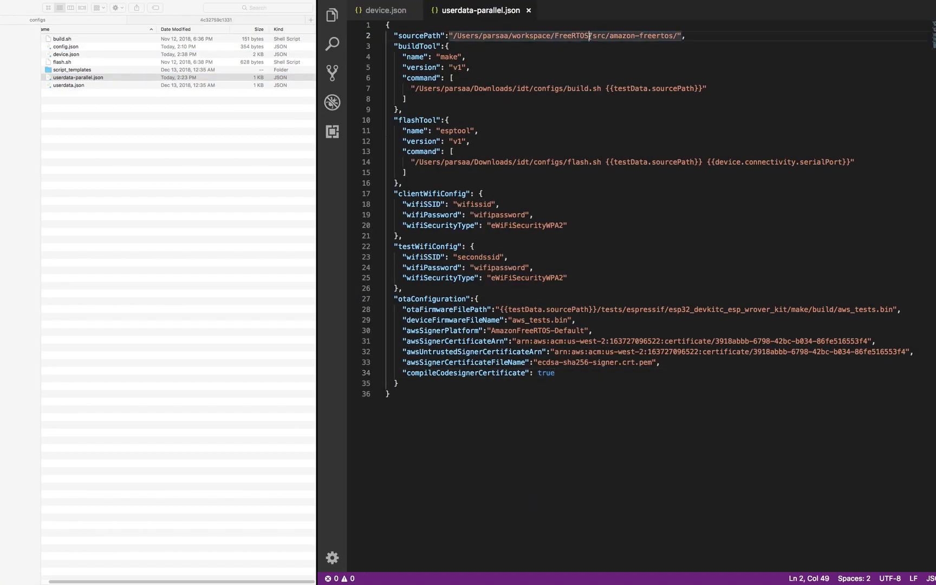
text(s)
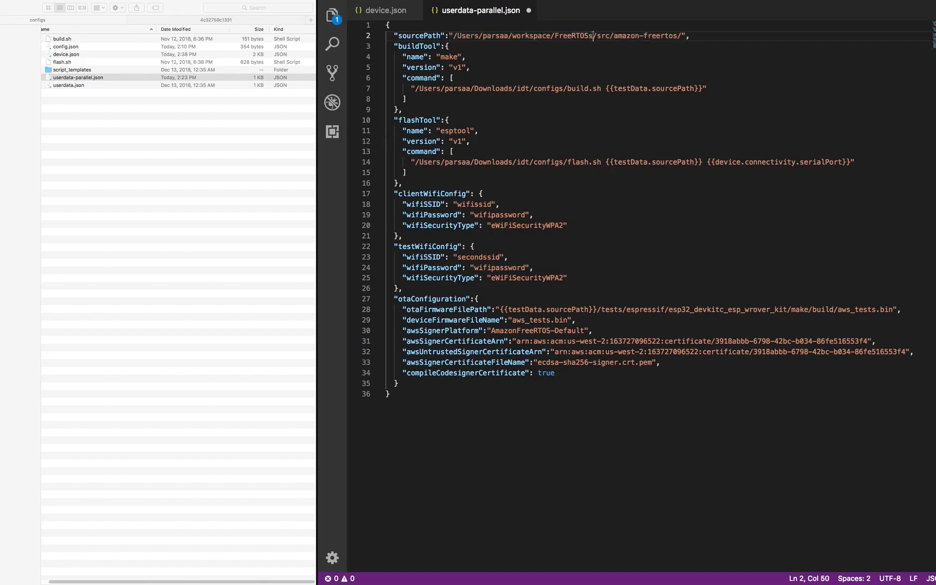
text(rong)
key(super+s)
key(ctrl+Right)
key(Up)
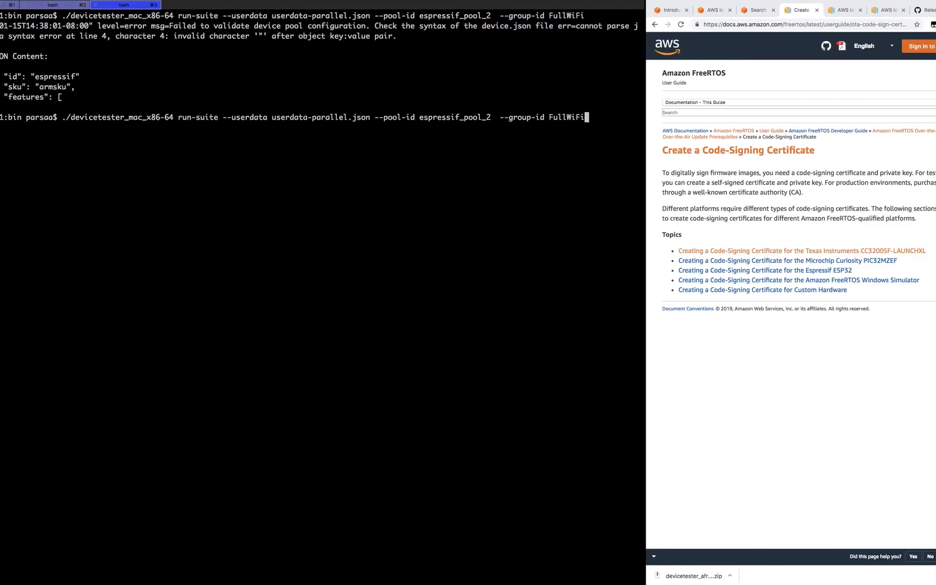
- Rerun devicetester, highlight the invalid sourcePath error, then remove 'wrong' from sourcePath
key(Return)
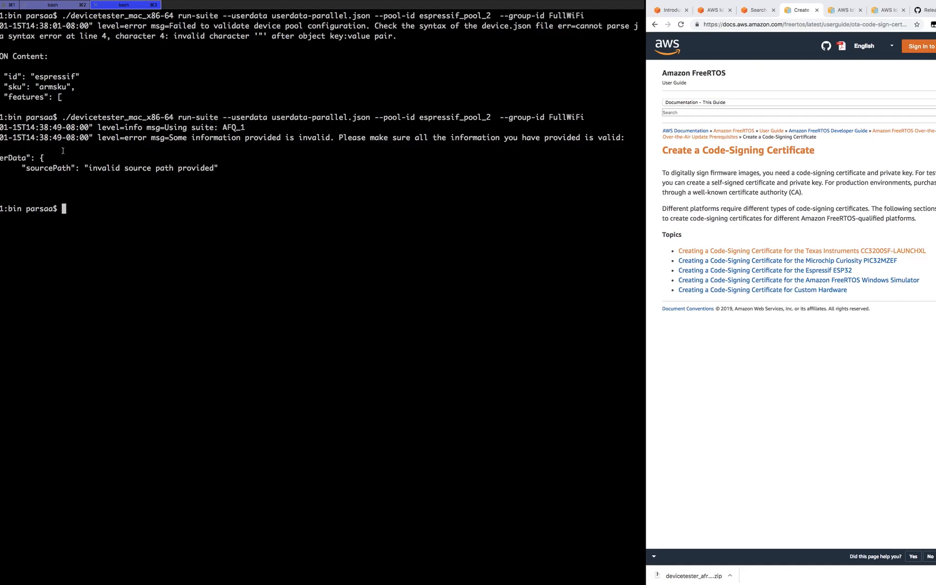
double_click(74, 167)
drag(101, 169, 210, 168)
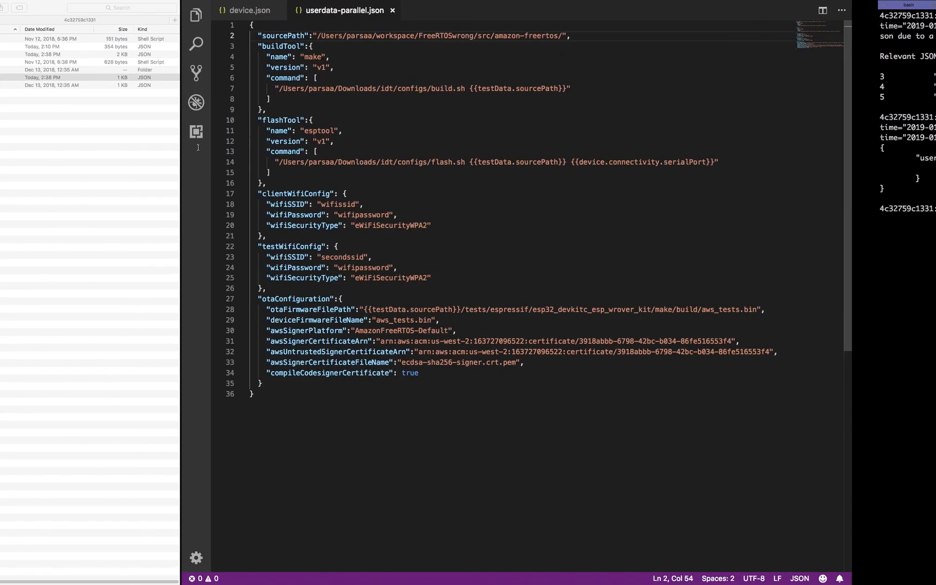
key(BackSpace)
key(BackSpace)
key(BackSpace)
key(BackSpace)
key(BackSpace)
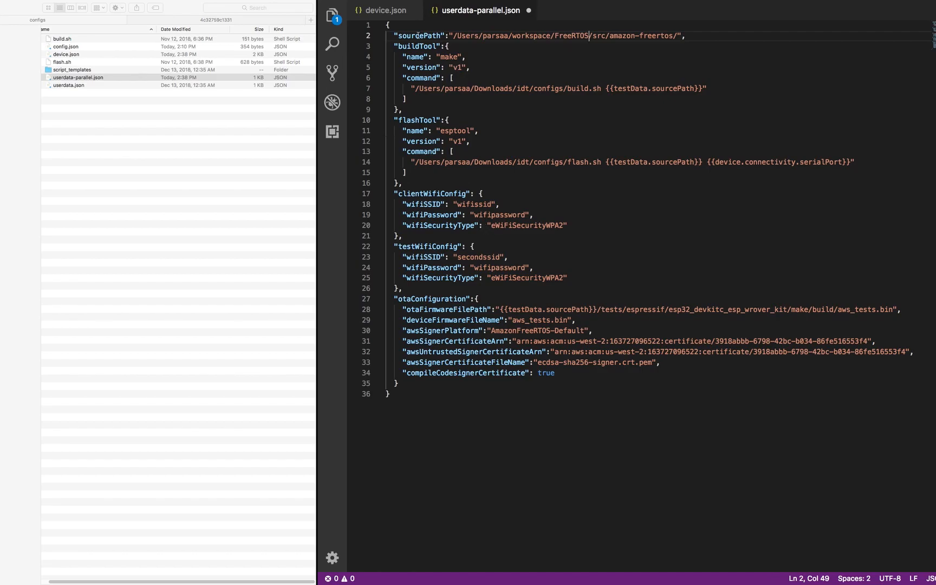
- Append 'wrong' to the signer and untrusted signer certificate ARNs on lines 31–32 and save
click(390, 12)
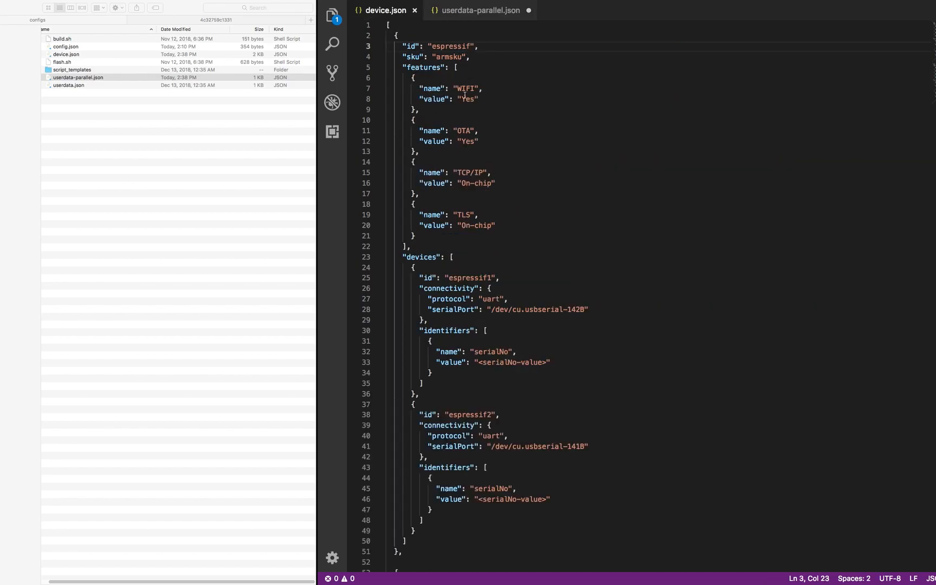
click(461, 13)
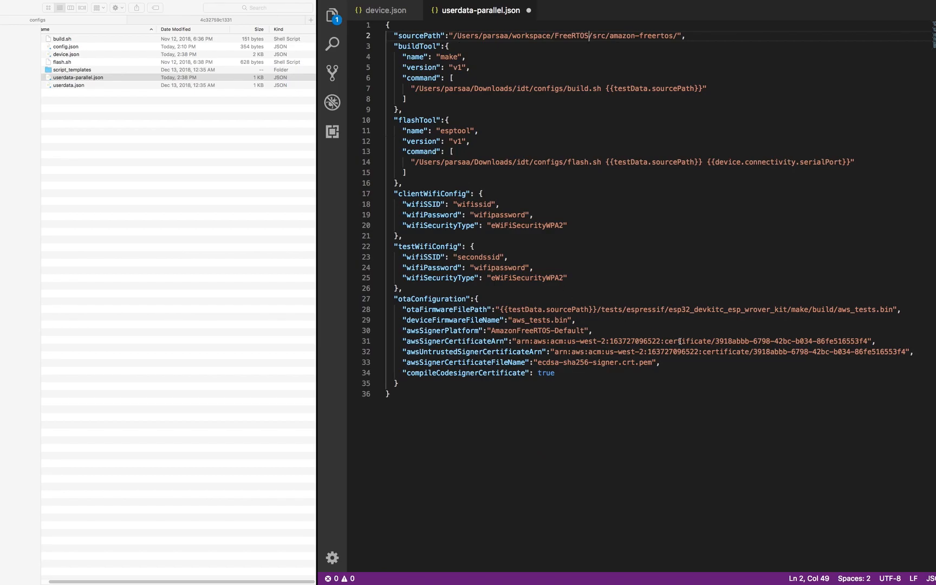
click(865, 341)
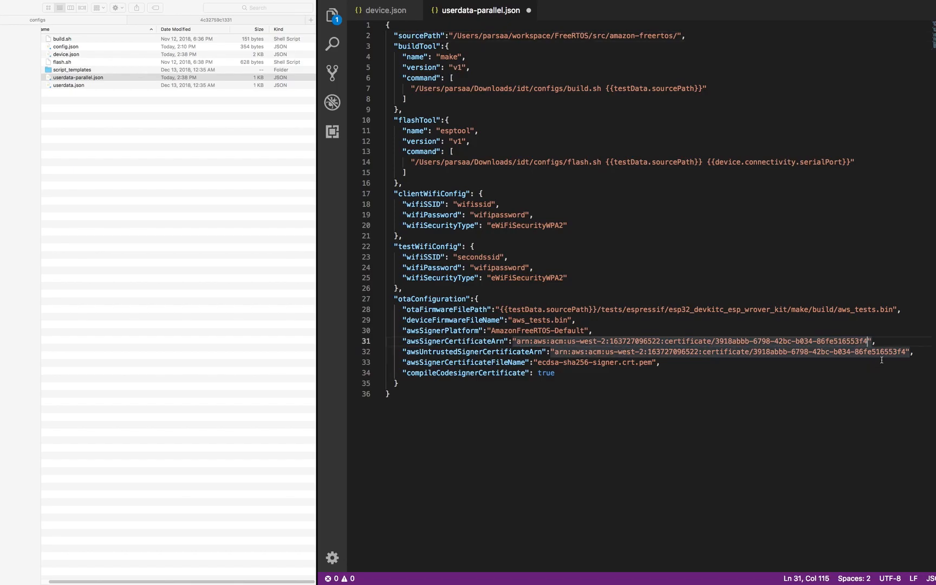
text(wrong)
click(904, 353)
text(wrong)
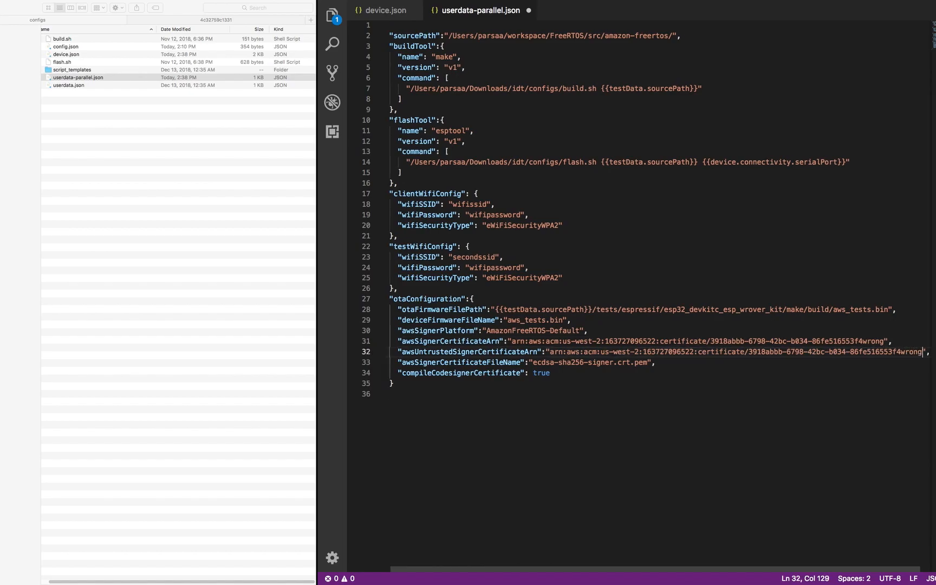
key(super+s)
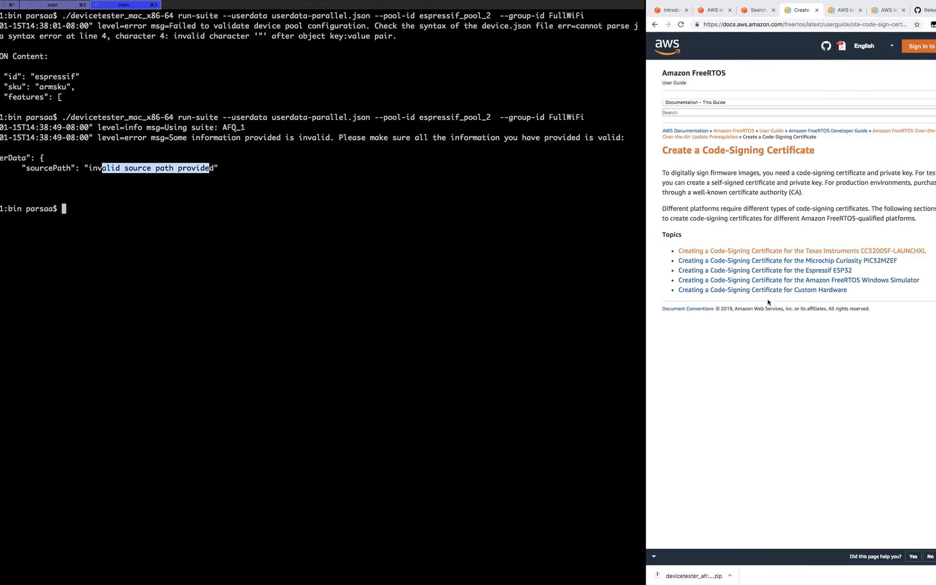
- Run devicetester and highlight the awsSignerCertificateArn and awsUntrustedSignerCertificateArn validation errors
click(439, 278)
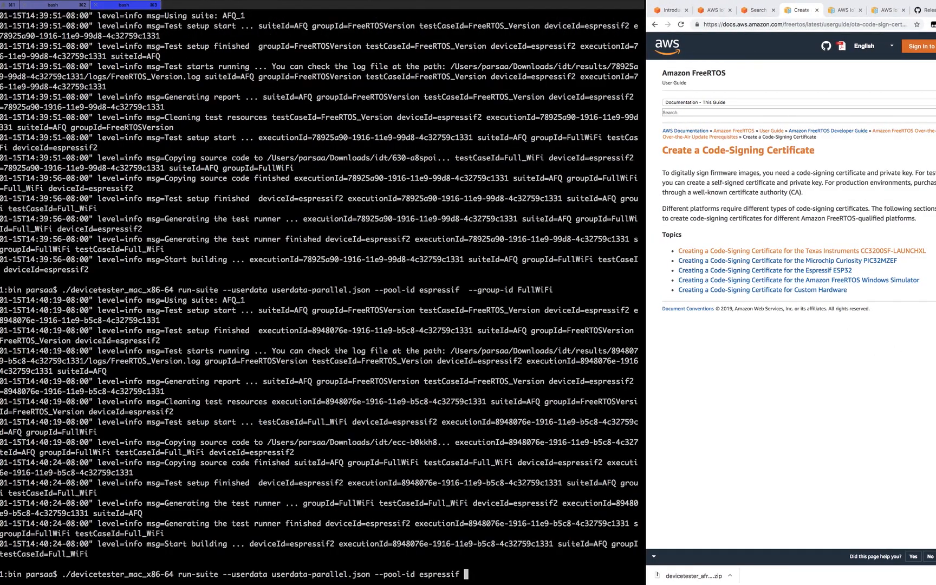
key(Return)
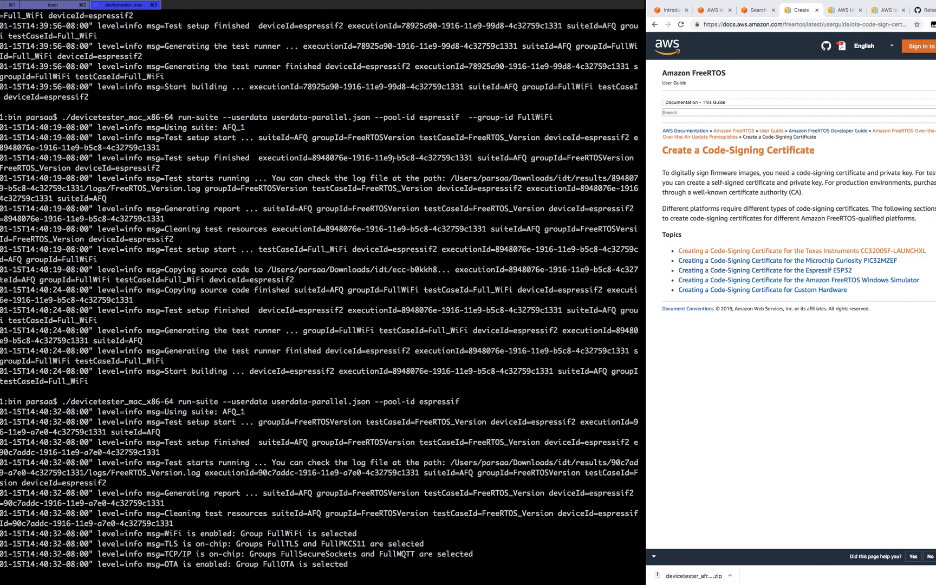
drag(361, 567, 194, 533)
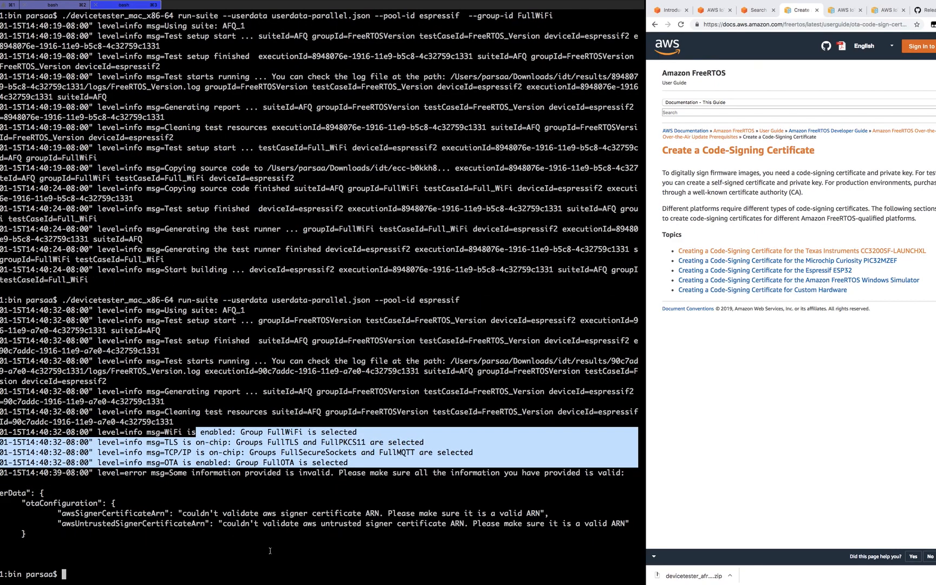
click(19, 493)
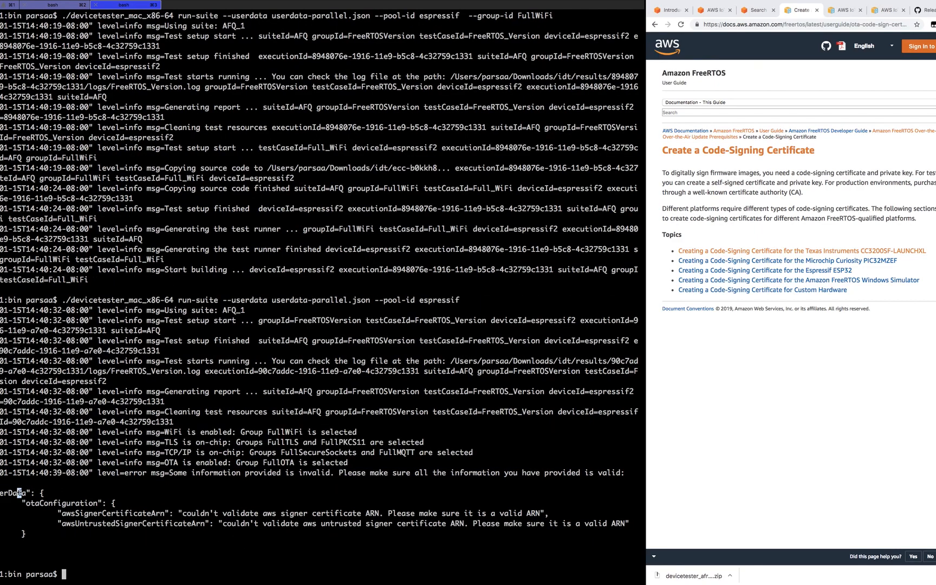
double_click(55, 503)
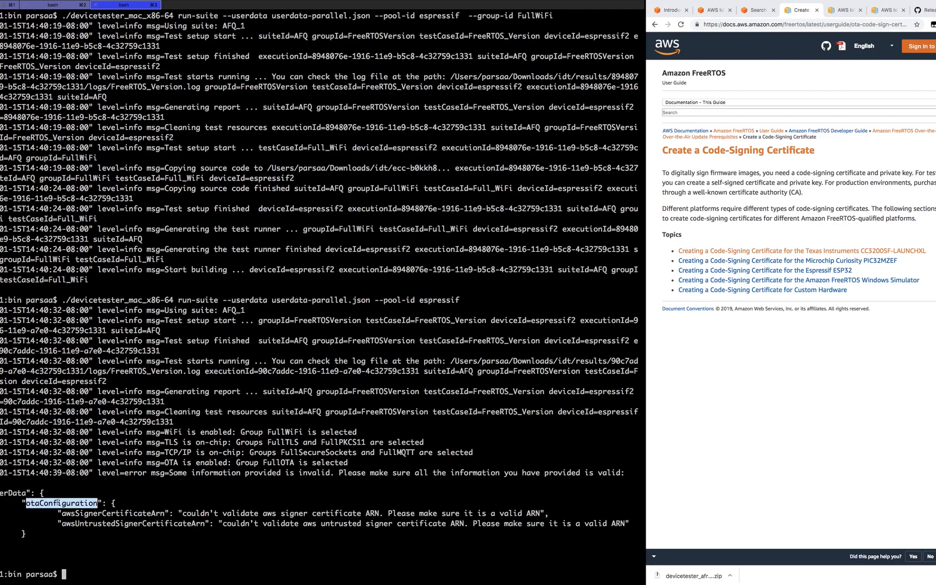
double_click(98, 513)
click(102, 522)
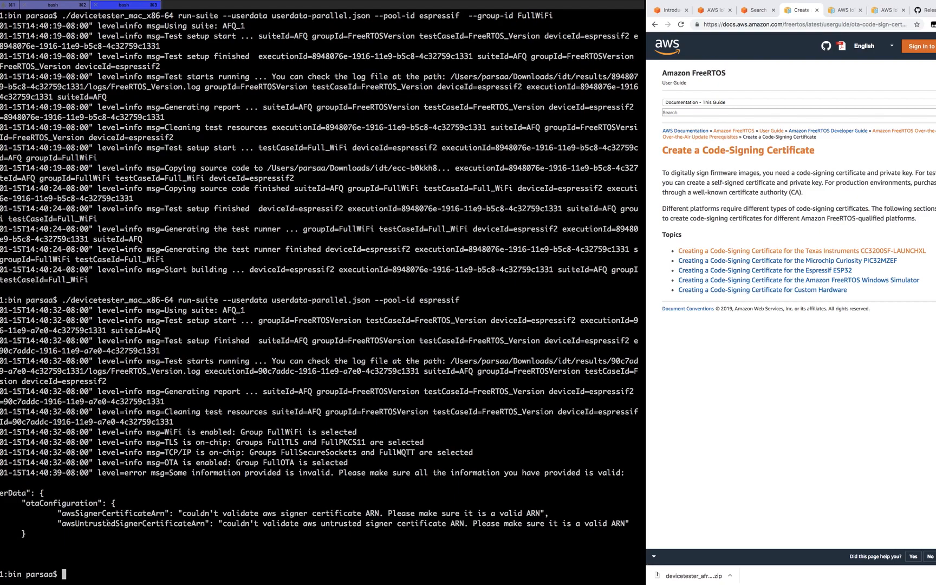
double_click(108, 522)
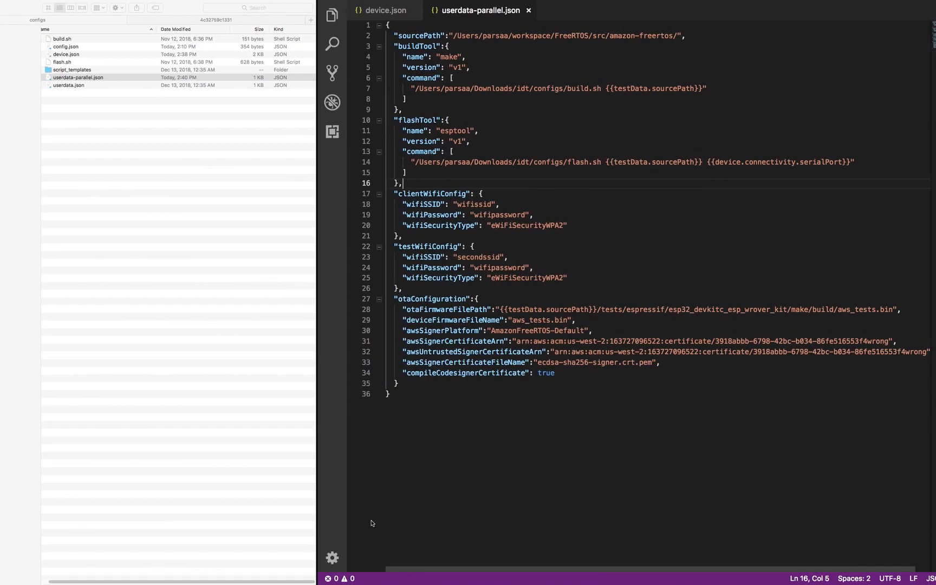
- Remove the 'wrong' suffix from both certificate ARNs on lines 31 and 32
click(890, 341)
key(BackSpace)
key(BackSpace)
key(BackSpace)
key(BackSpace)
key(BackSpace)
drag(926, 352, 892, 352)
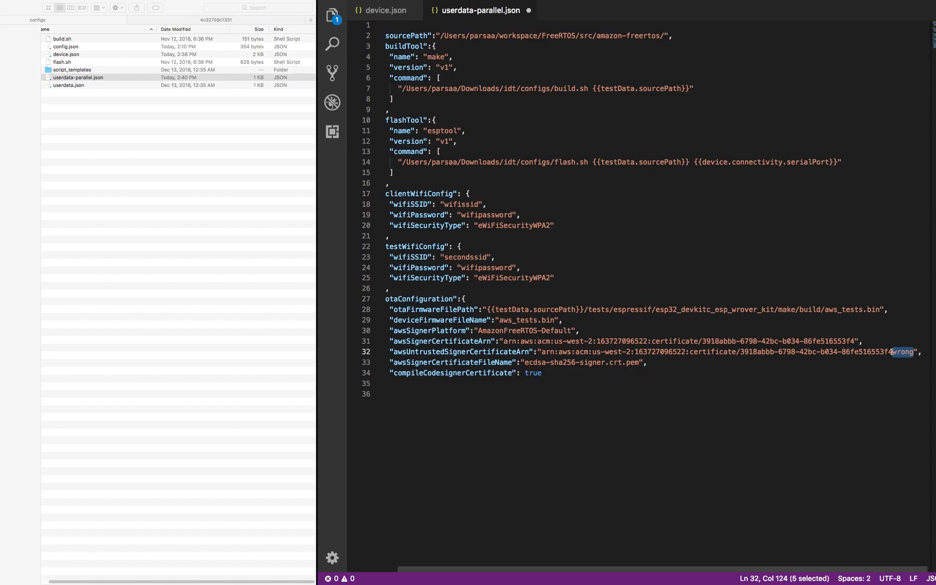
key(BackSpace)
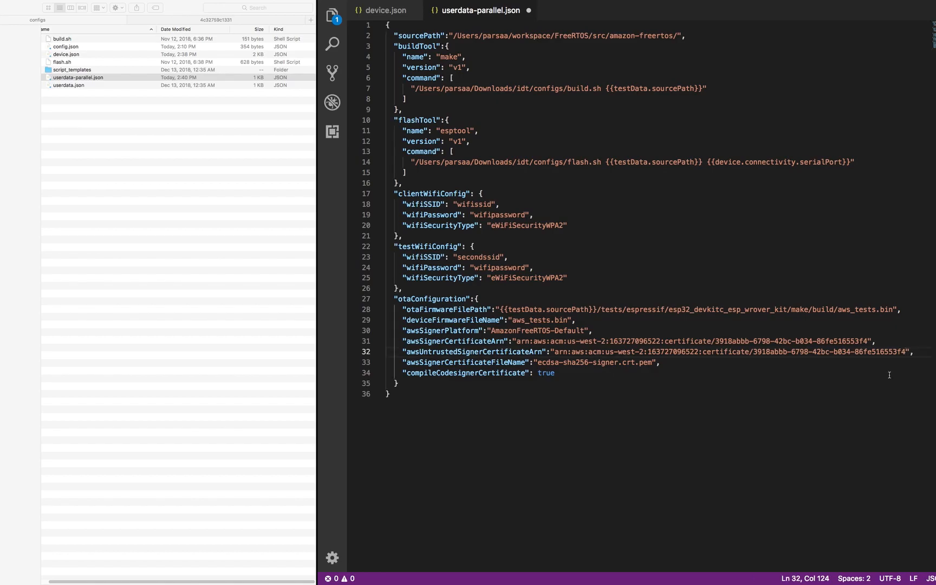
- Empty the client wifiSSID value on line 18, save, and recall the devicetester command
double_click(478, 205)
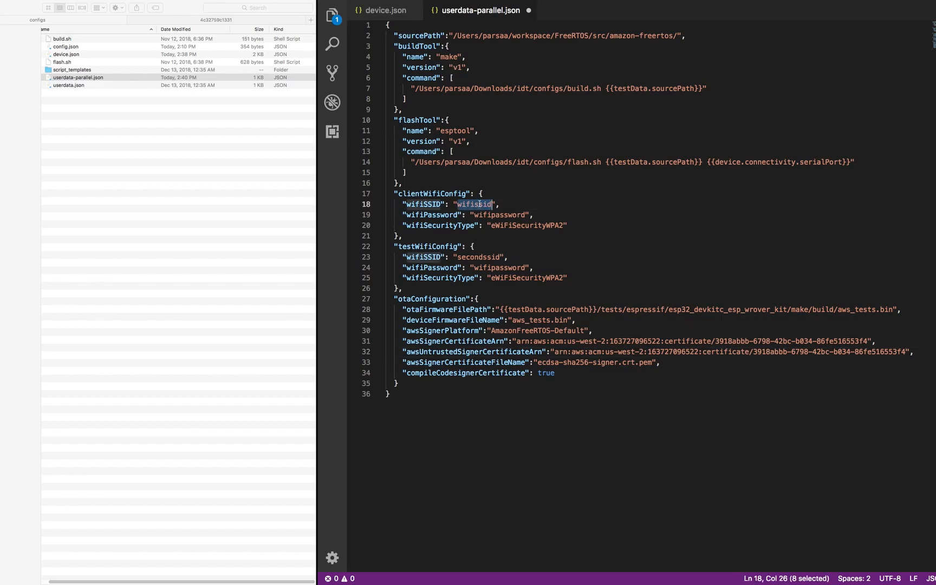
key(BackSpace)
key(super+s)
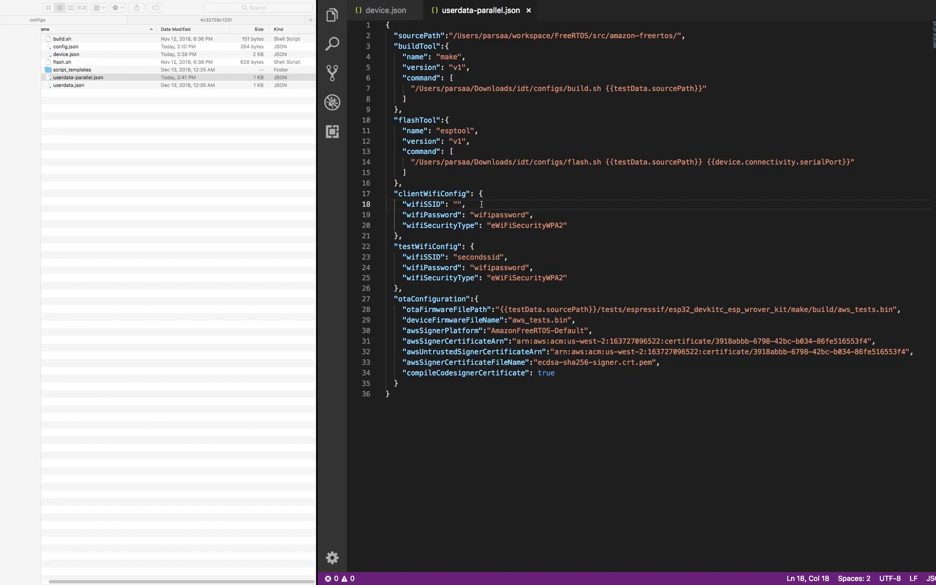
key(ctrl+Right)
key(Up)
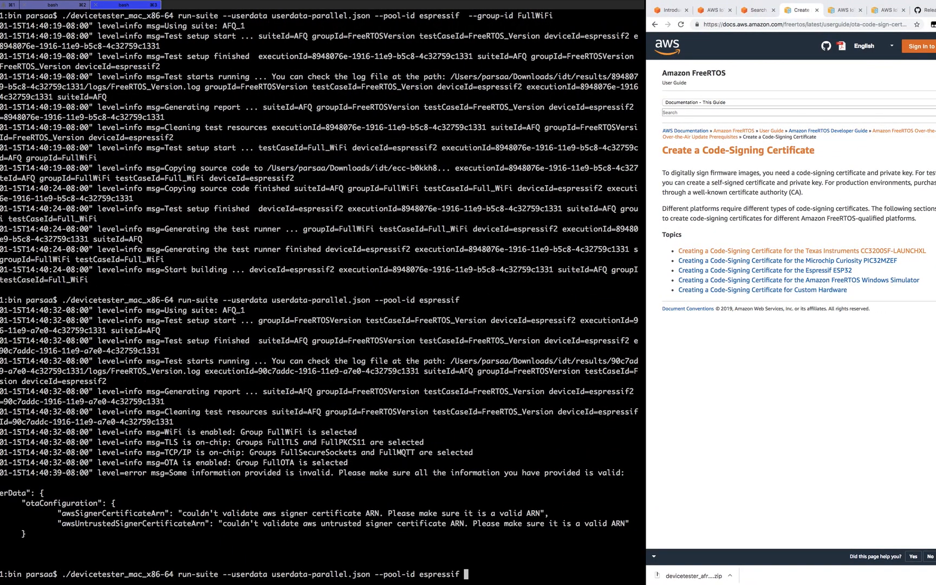
- Rerun devicetester and highlight the schema error that wifiSSID needs at least 1 character
key(Return)
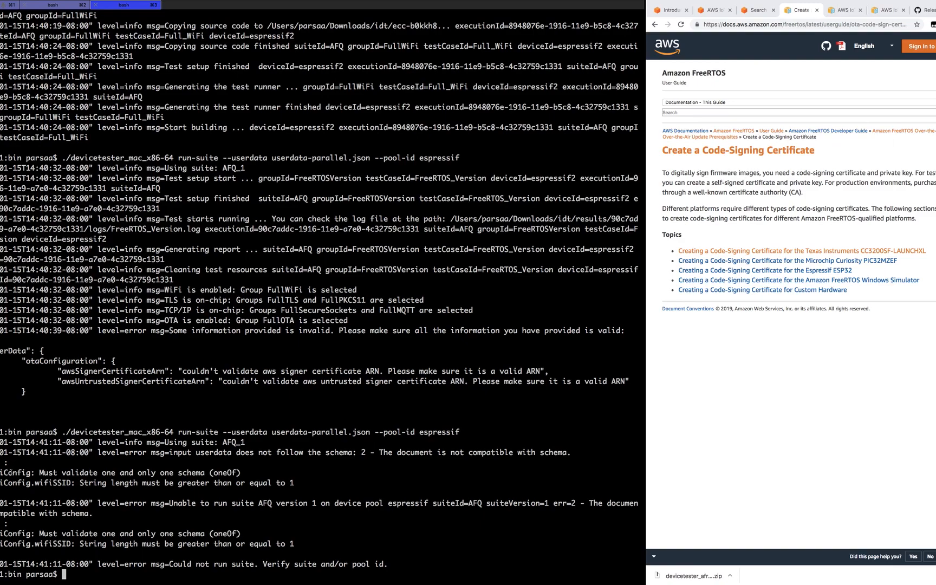
drag(43, 473, 209, 473)
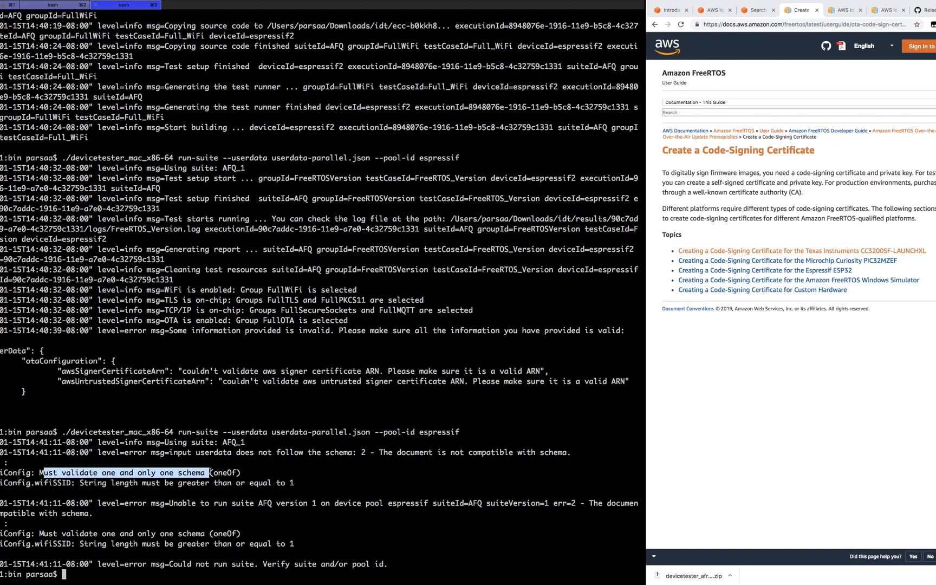
key(ctrl+Left)
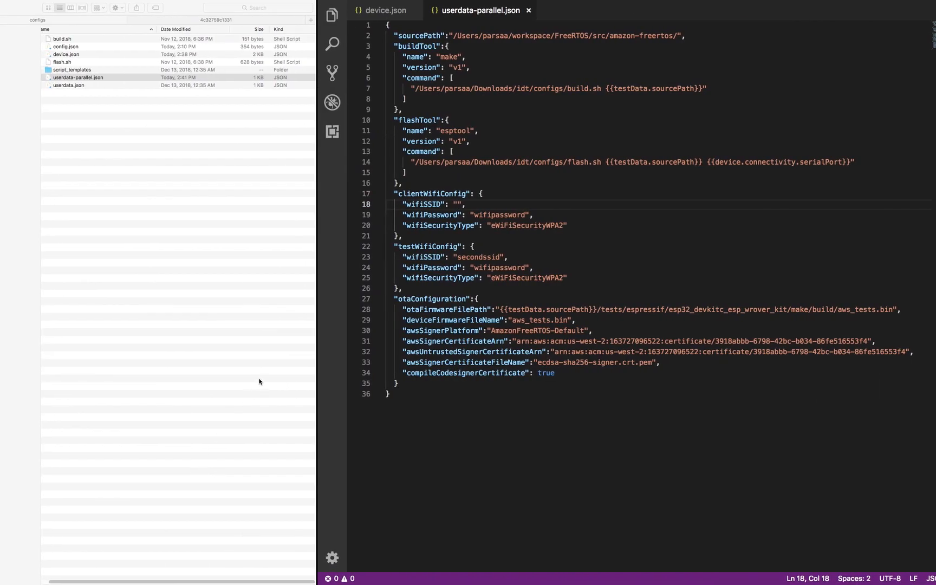
- Undo to restore wifissid, then reveal the Troubleshoot slide's Device port bullet
key(super+z)
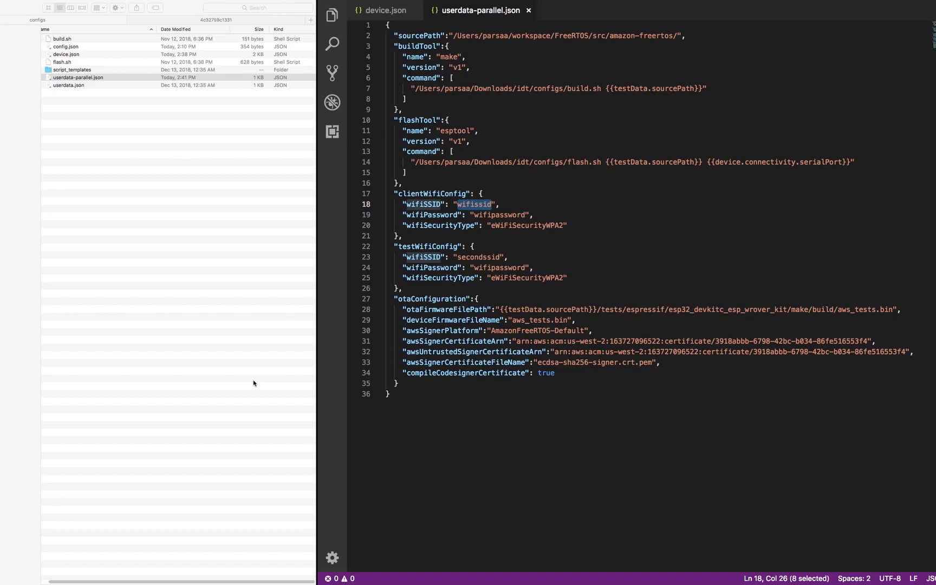
key(ctrl+Right)
key(ctrl+Right)
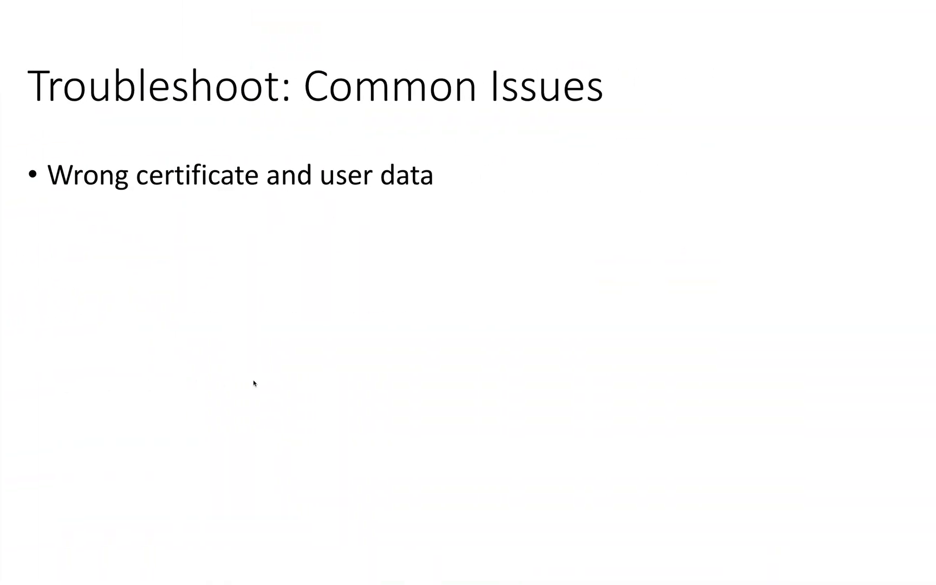
key(Right)
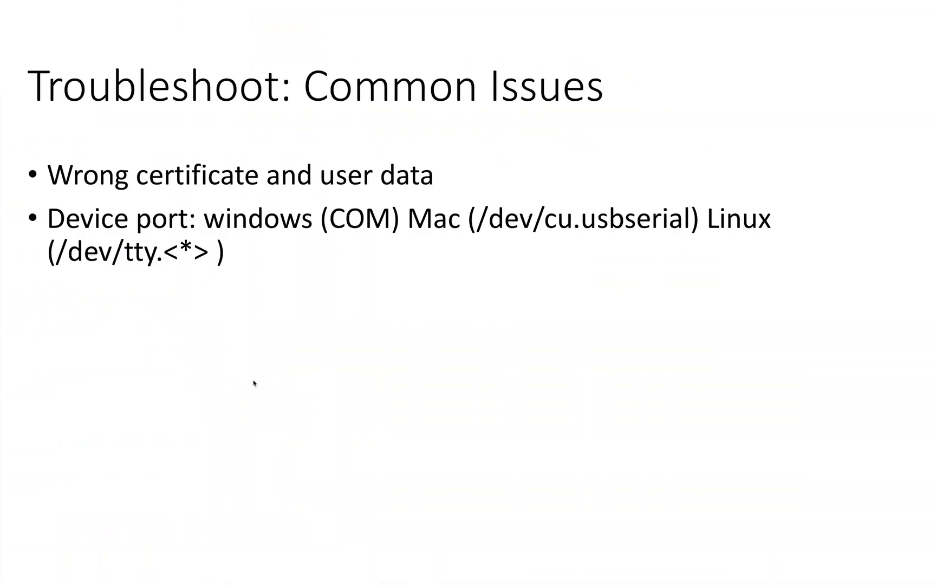
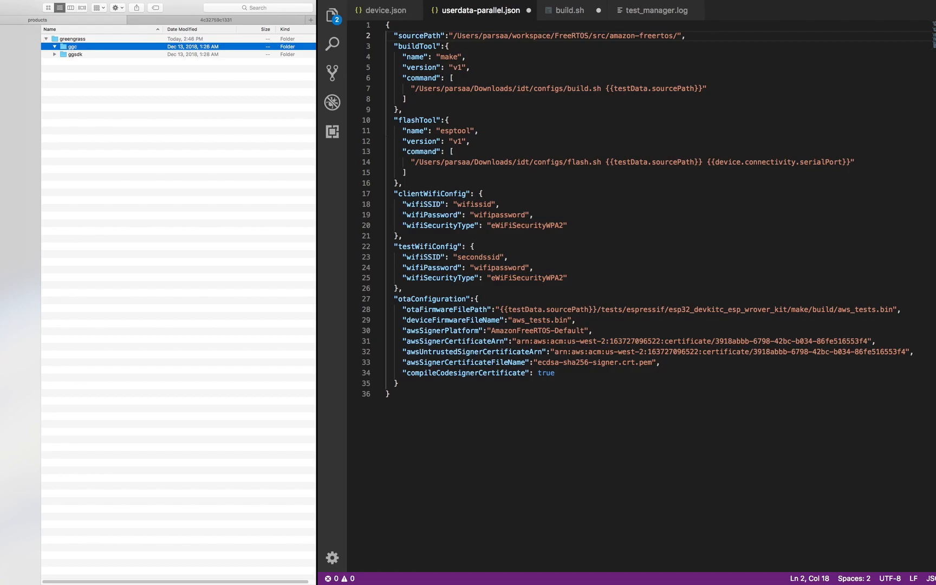
- Drag the Greengrass device.json from devicetester_greengrass_linux > configs into the editor beside userdata-parallel.json
key(super+[)
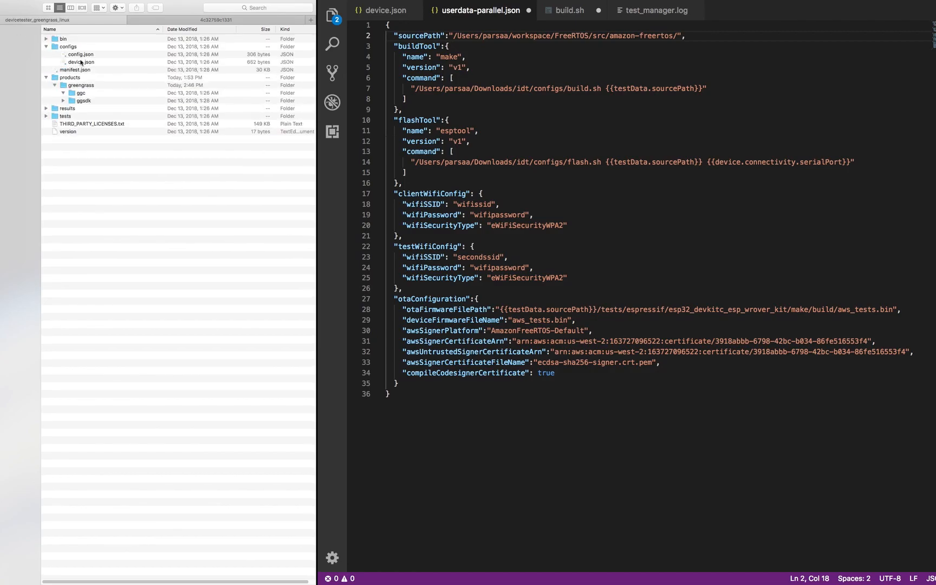
click(77, 62)
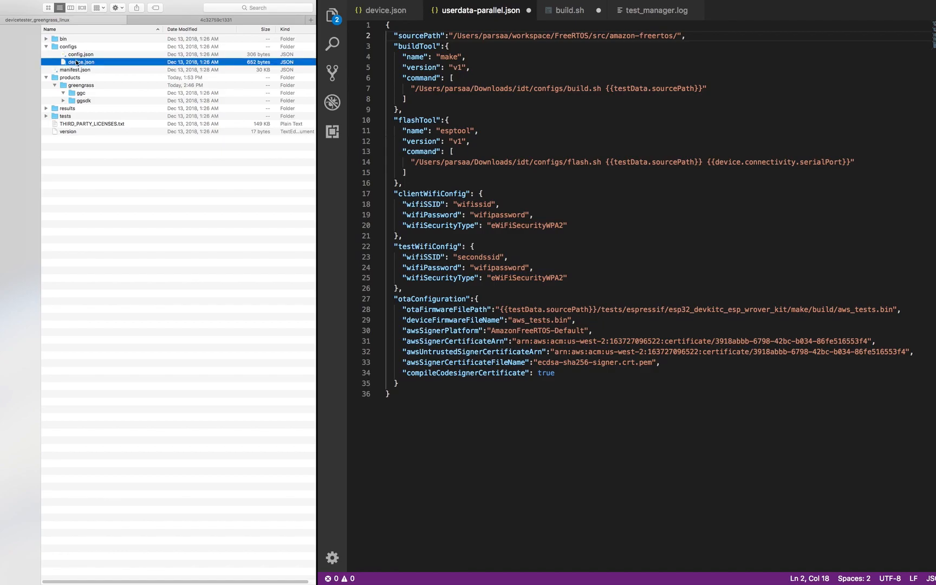
drag(77, 62, 540, 107)
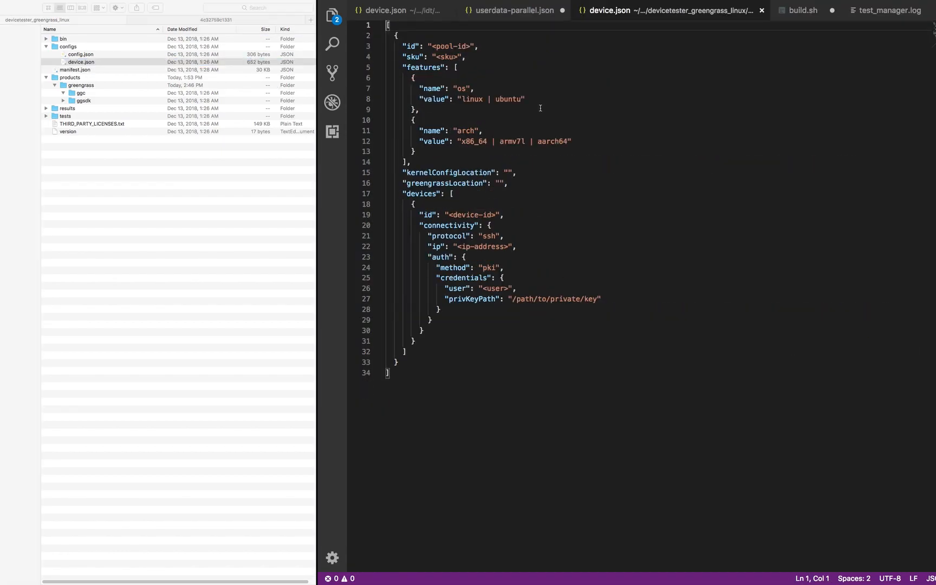
- Compare the Greengrass device.json's empty greengrassLocation value with userdata-parallel.json and the FreeRTOS device.json
click(500, 183)
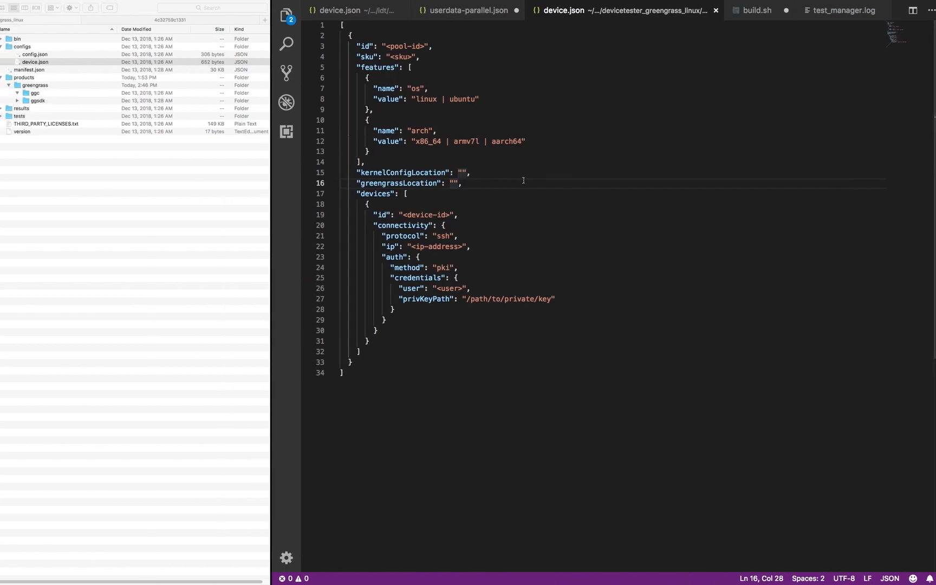
click(509, 12)
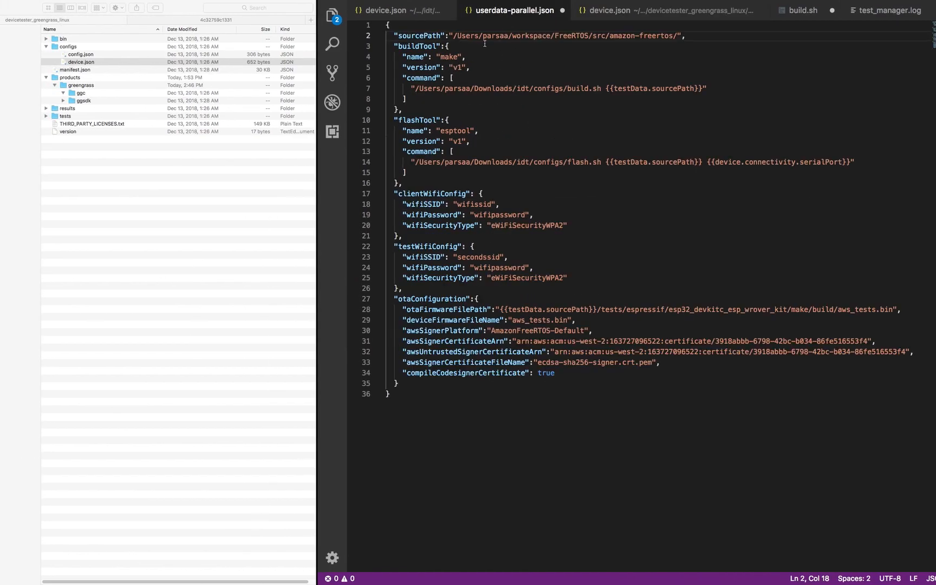
click(416, 13)
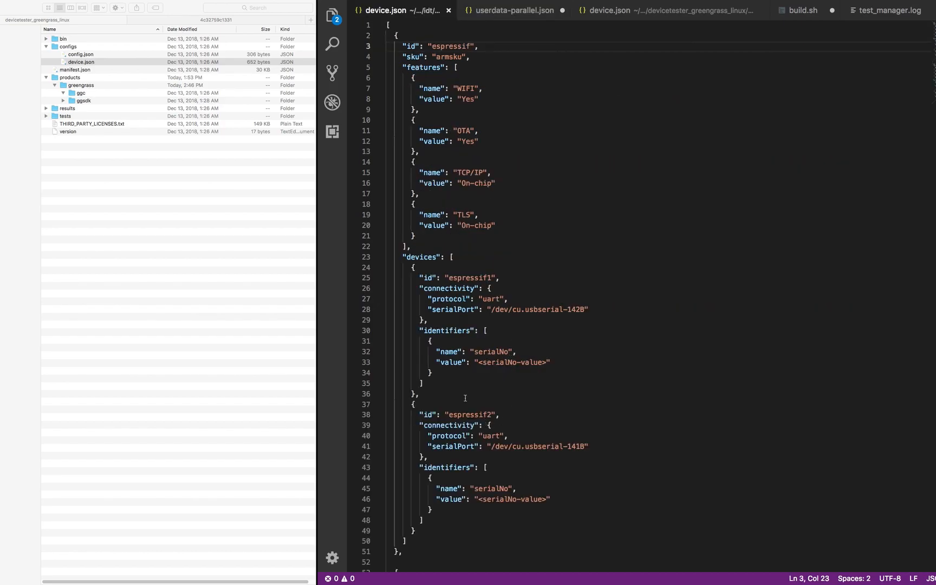
- Bring the Greengrass device.json back into the editor and highlight its ssh protocol value
click(72, 64)
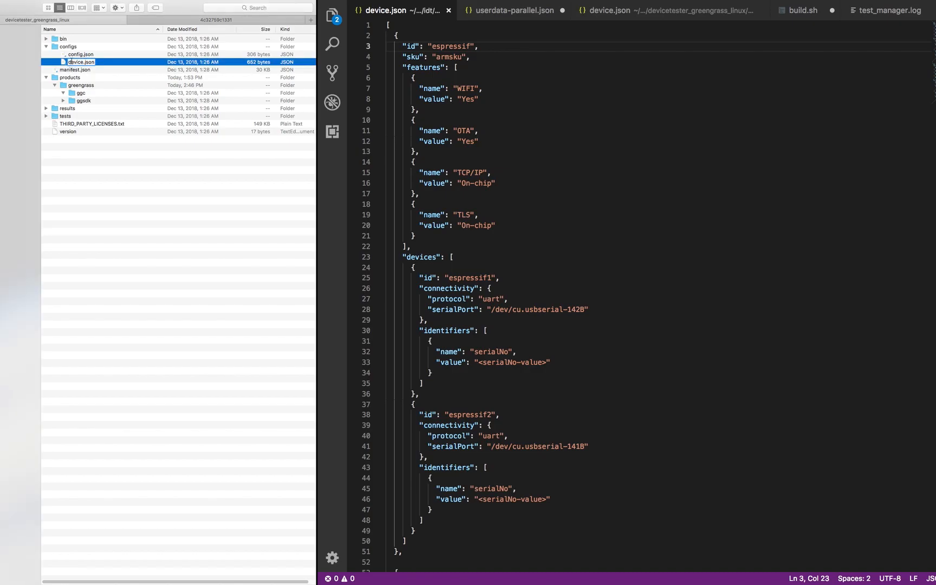
click(71, 55)
click(72, 62)
drag(84, 66, 436, 119)
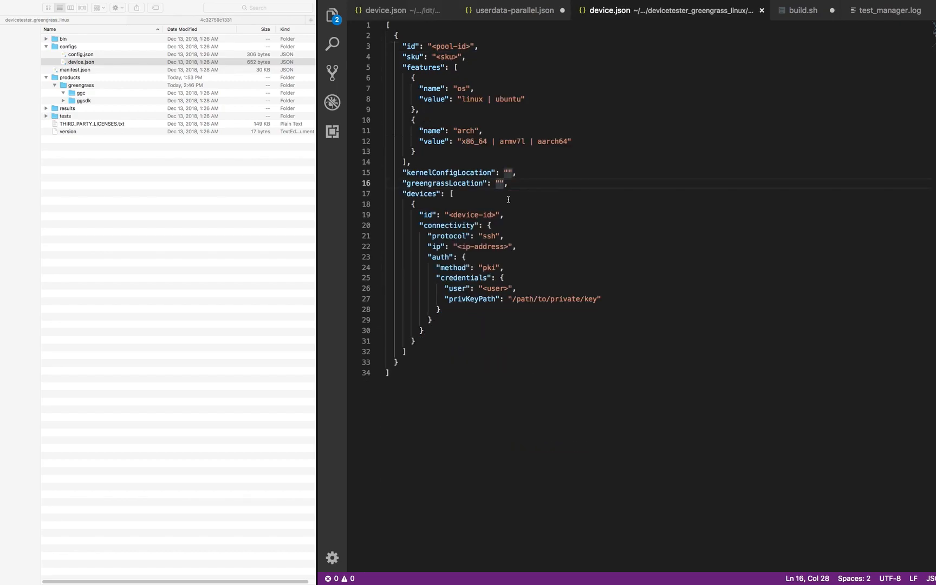
drag(482, 236, 492, 236)
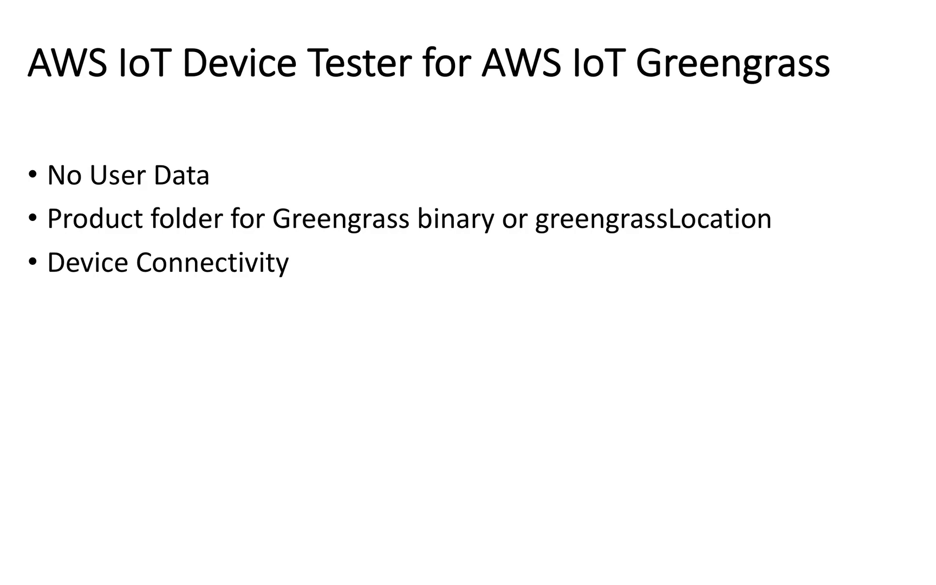
- Advance the Greengrass device tester slide to the bullet pointing to the video description link
key(Right)
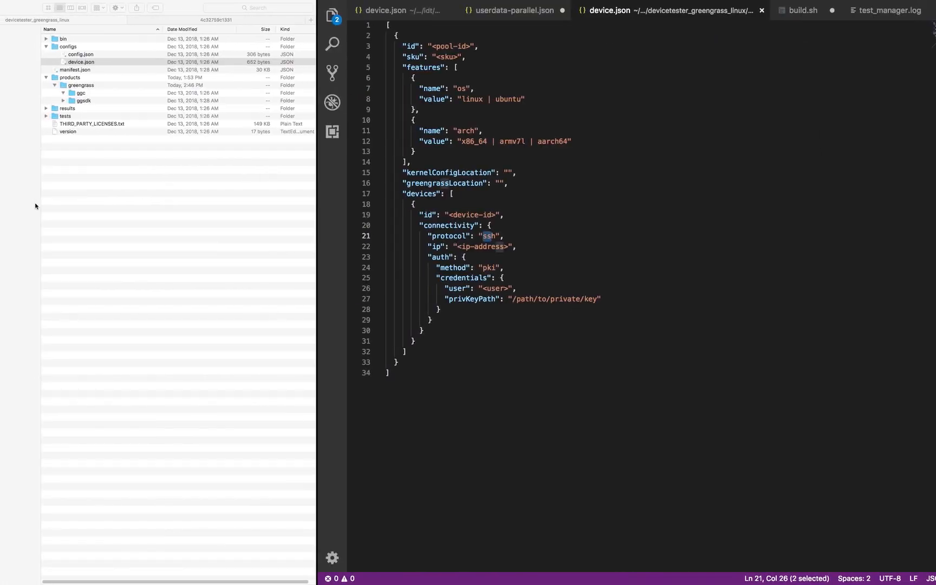
- Open userdata-parallel.json from Downloads > idt > configs in the VS Code editor
click(20, 93)
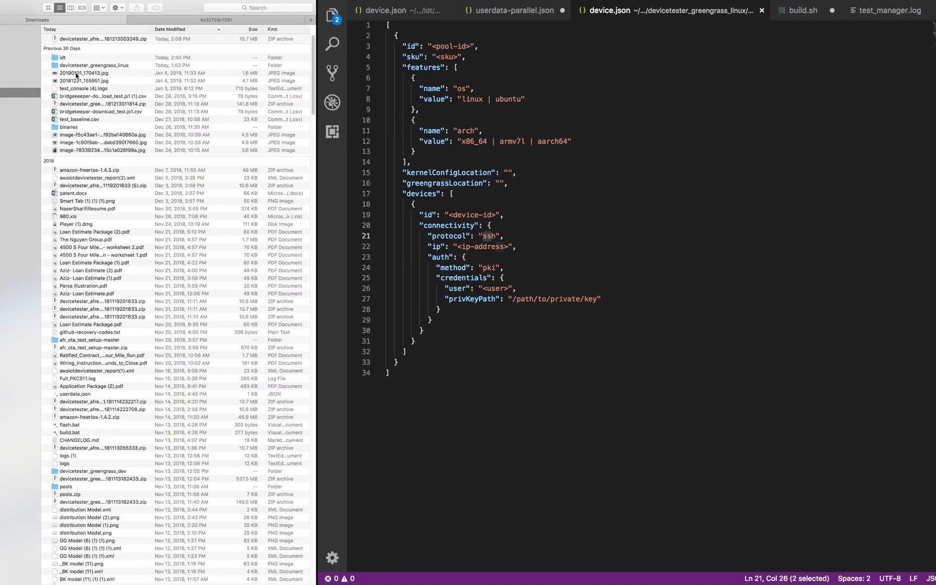
click(72, 59)
double_click(71, 58)
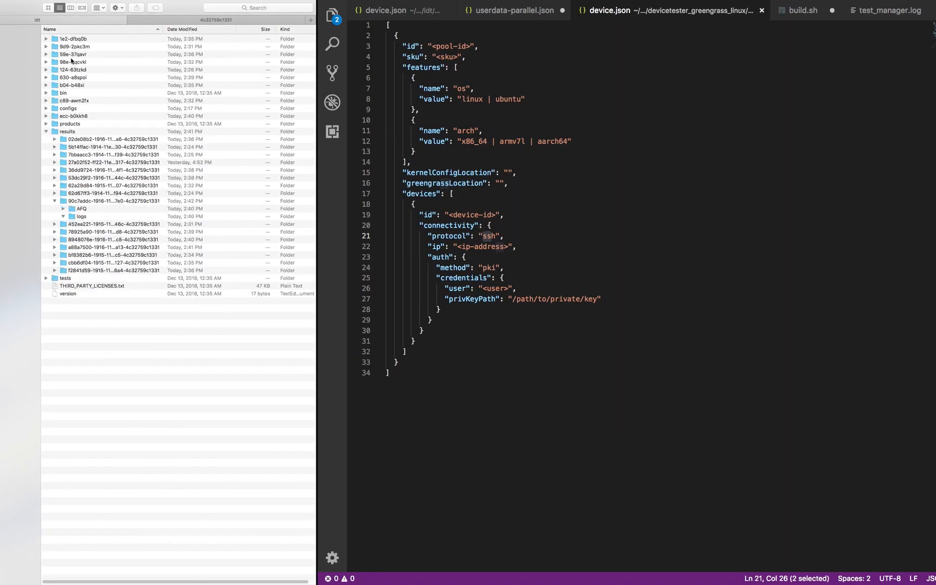
double_click(65, 109)
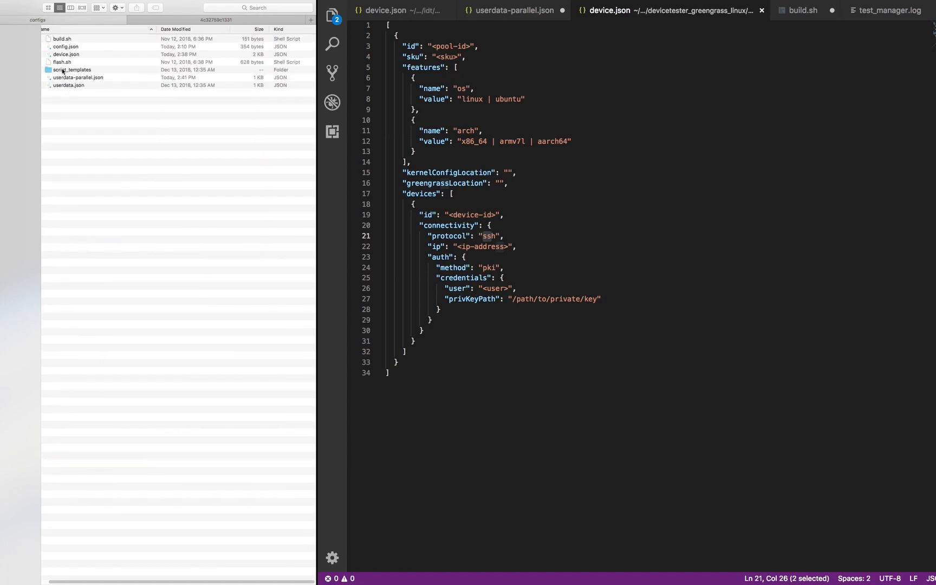
click(65, 79)
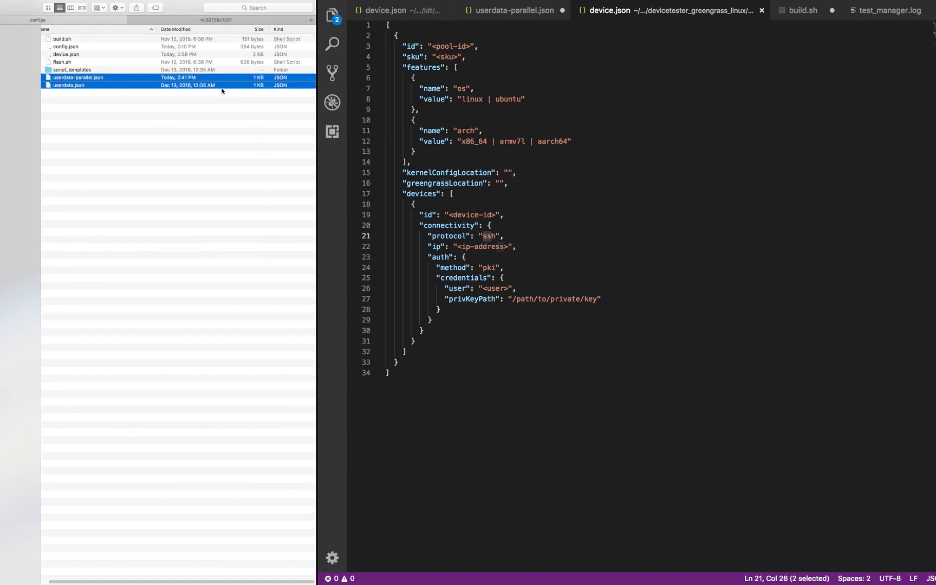
click(83, 94)
drag(79, 77, 501, 136)
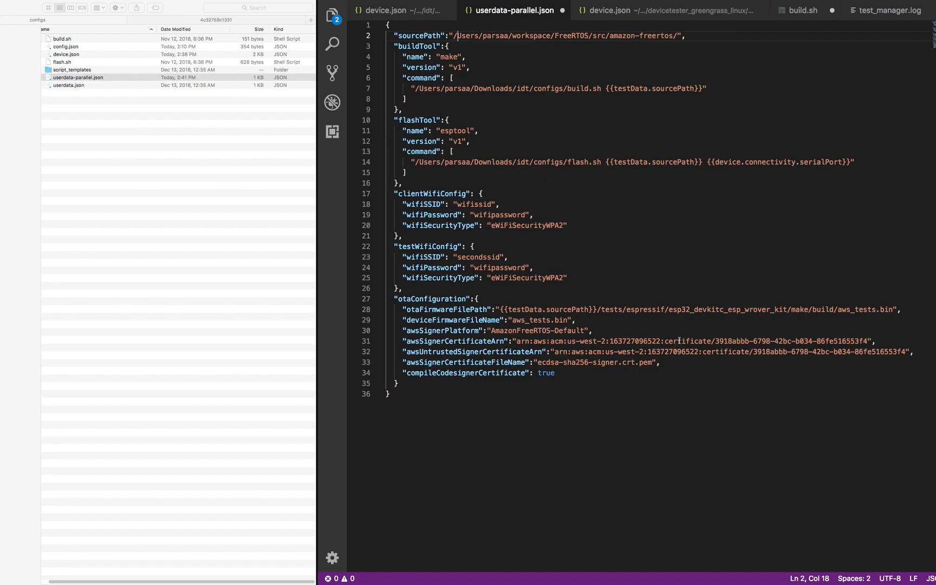
- Go back to Downloads in Finder and reopen the idt folder
click(2, 38)
key(super+[)
key(super+[)
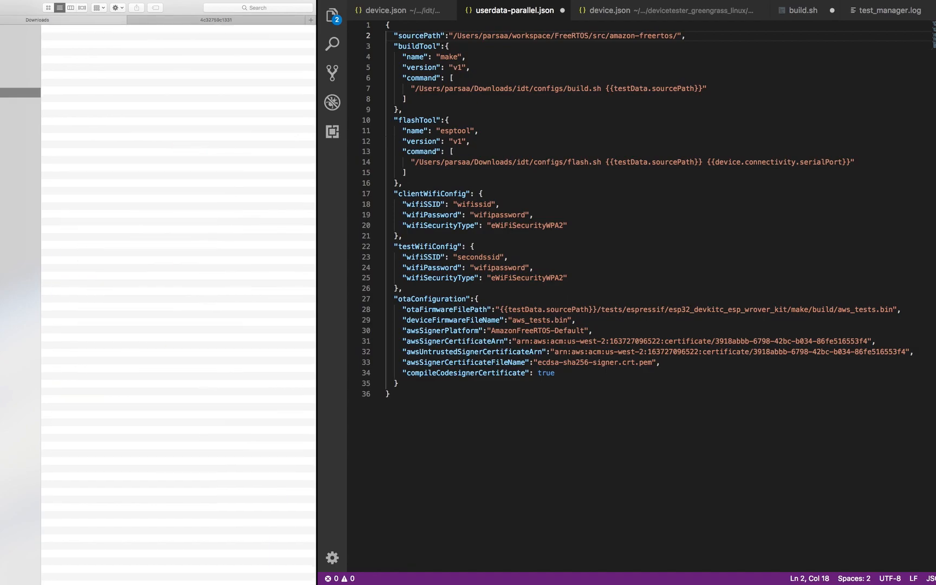
click(68, 58)
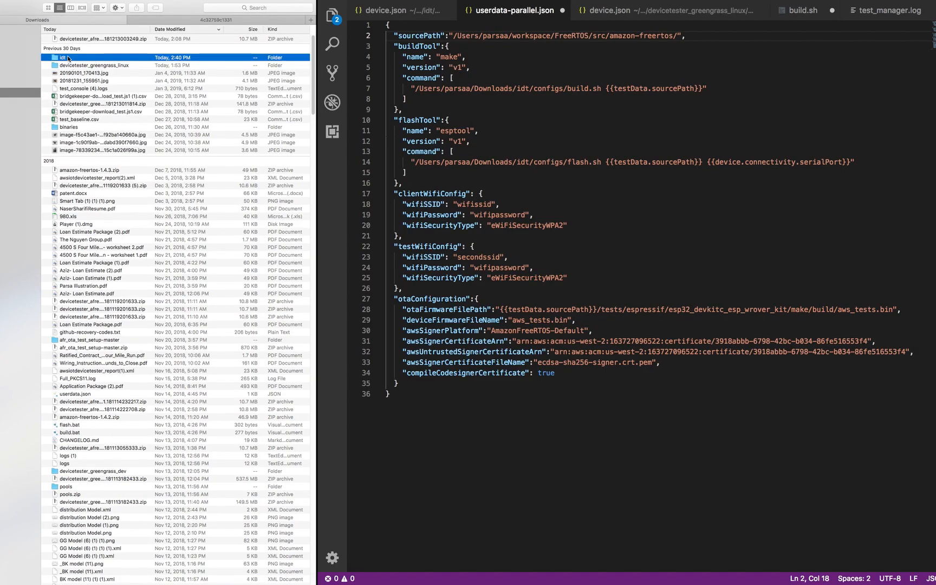
right_click(68, 58)
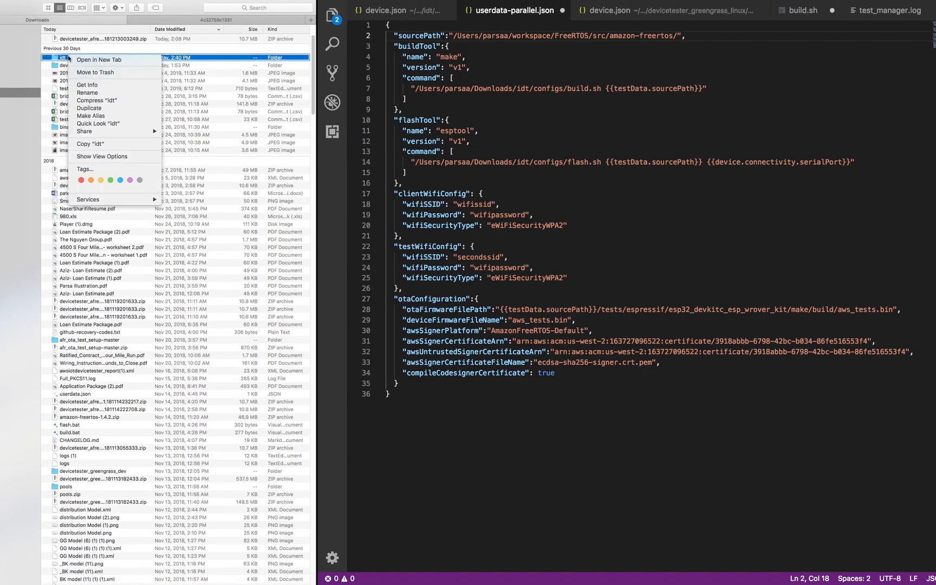
click(64, 58)
double_click(72, 58)
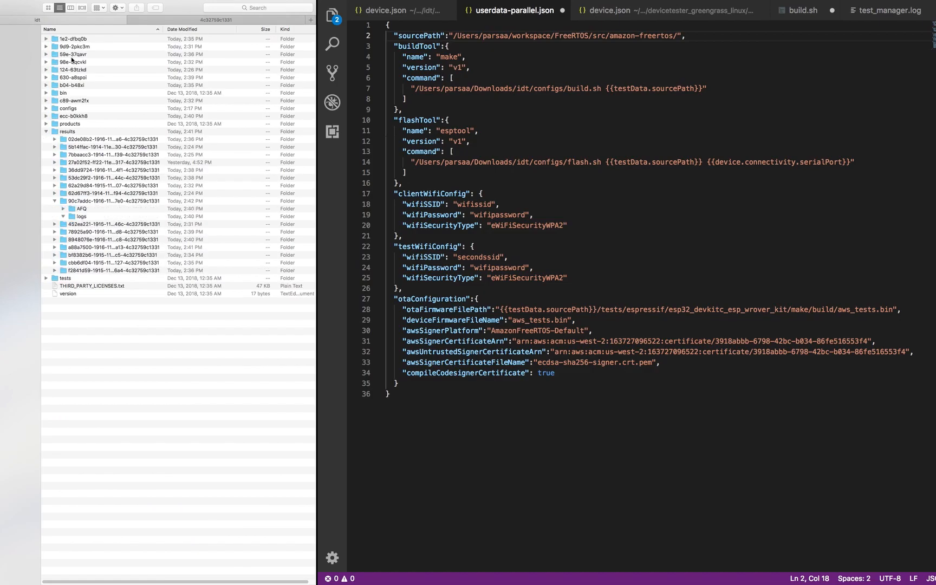
- Open idt's configs folder, return to idt, and select a results test-run folder without renaming it
click(61, 110)
double_click(61, 109)
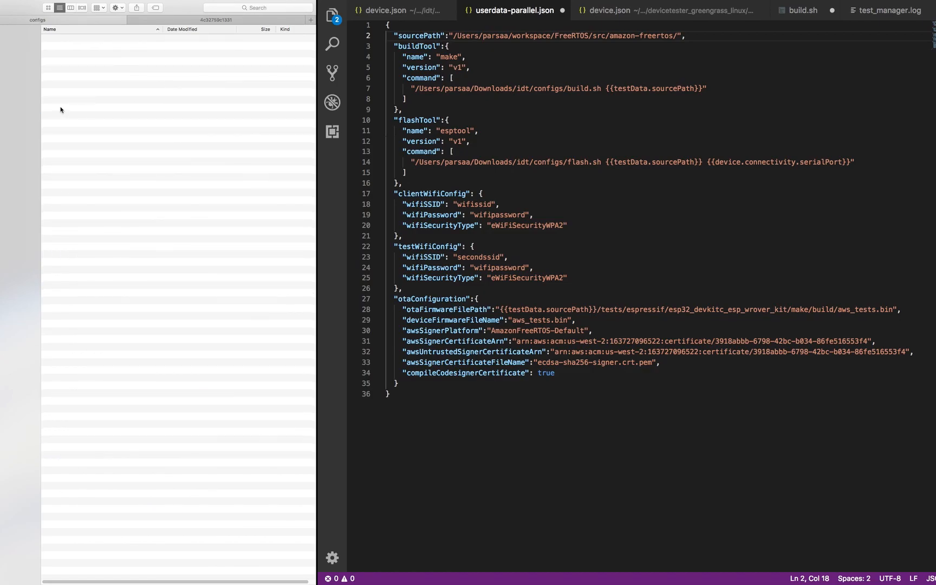
click(1, 7)
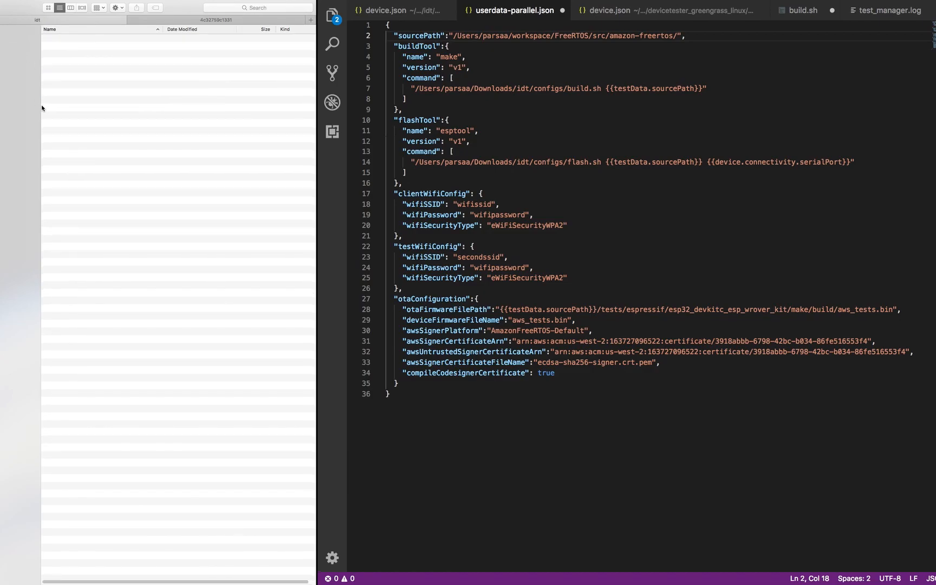
click(77, 162)
click(77, 162)
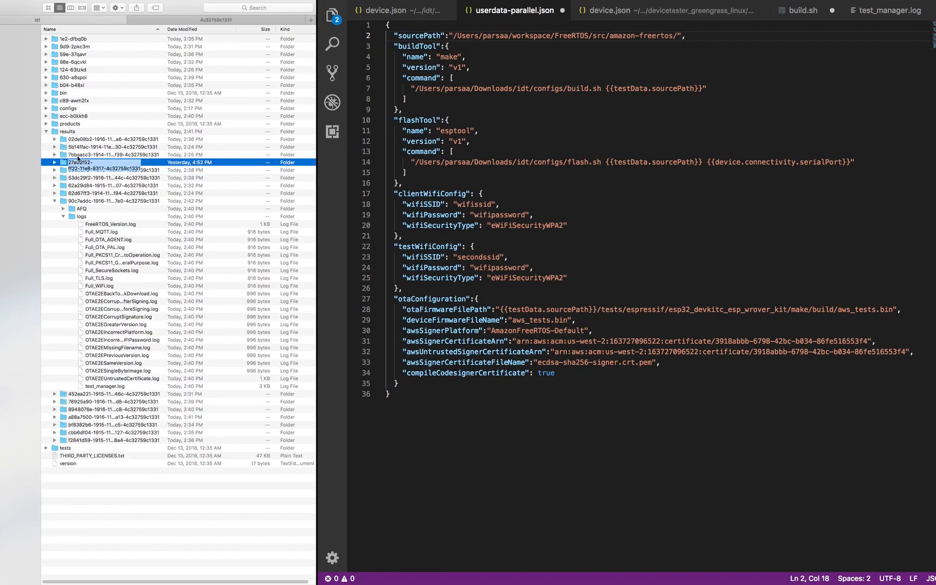
key(Return)
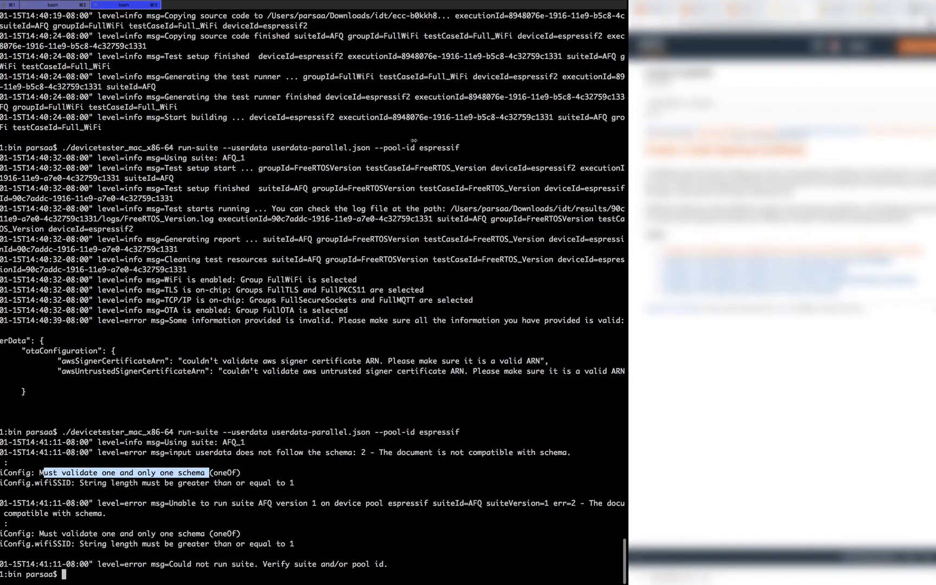
- Open the Device Tester technical documentation in a new Chrome tab and scroll to the userdata.json example
drag(644, 159, 232, 138)
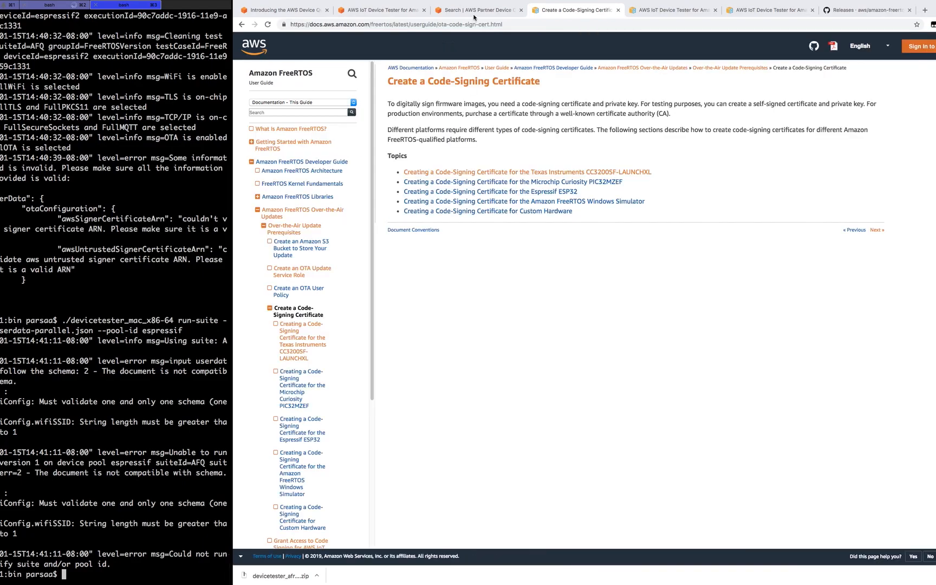
click(386, 10)
click(386, 9)
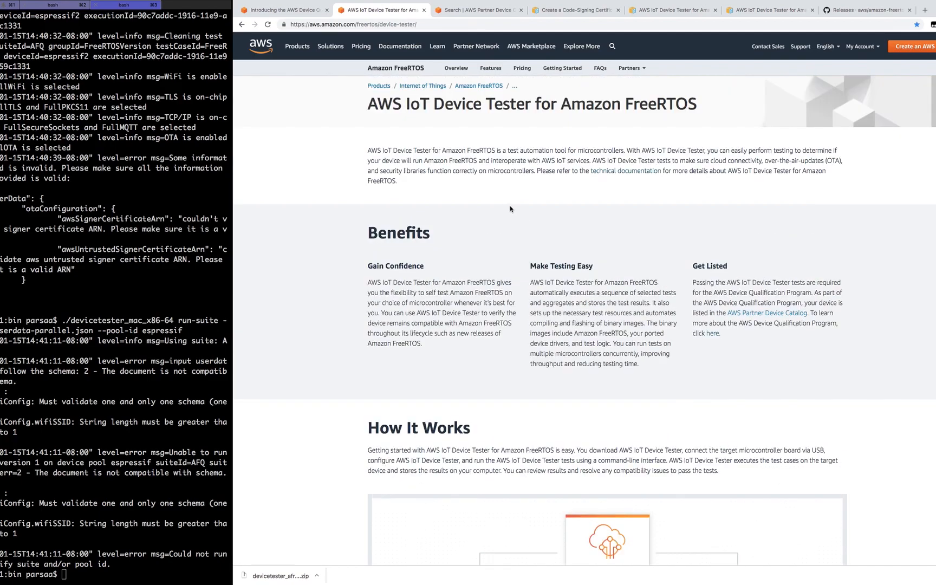
right_click(618, 175)
click(628, 176)
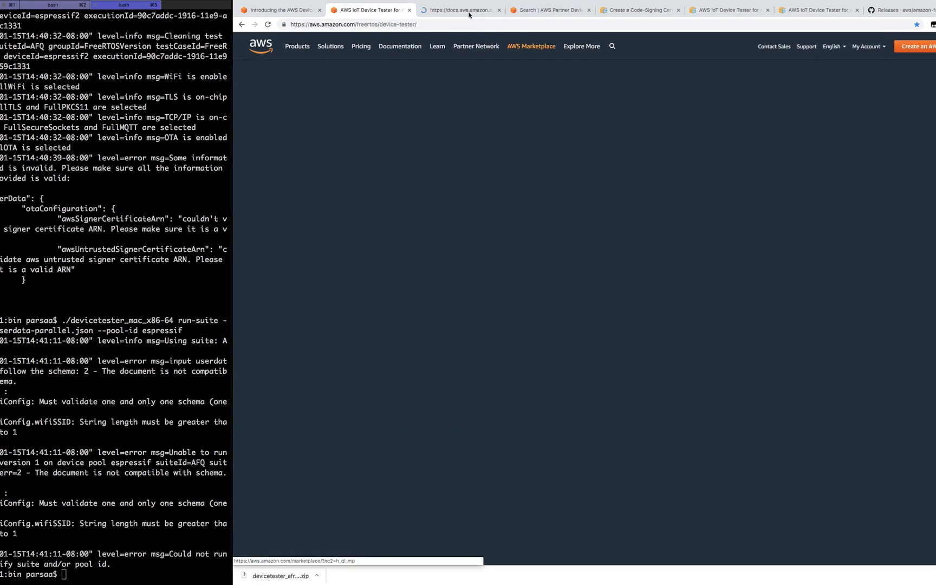
click(469, 14)
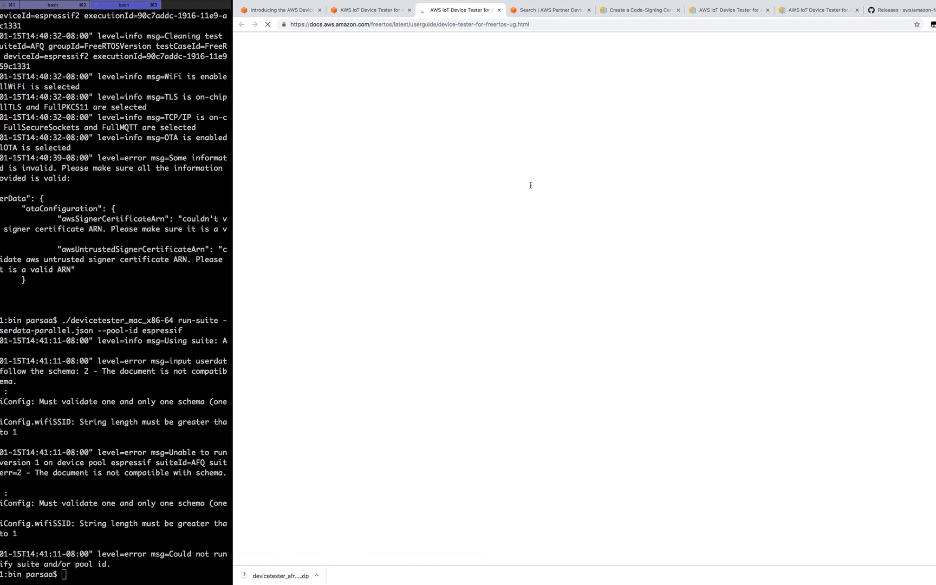
scroll(534, 195, down, 10)
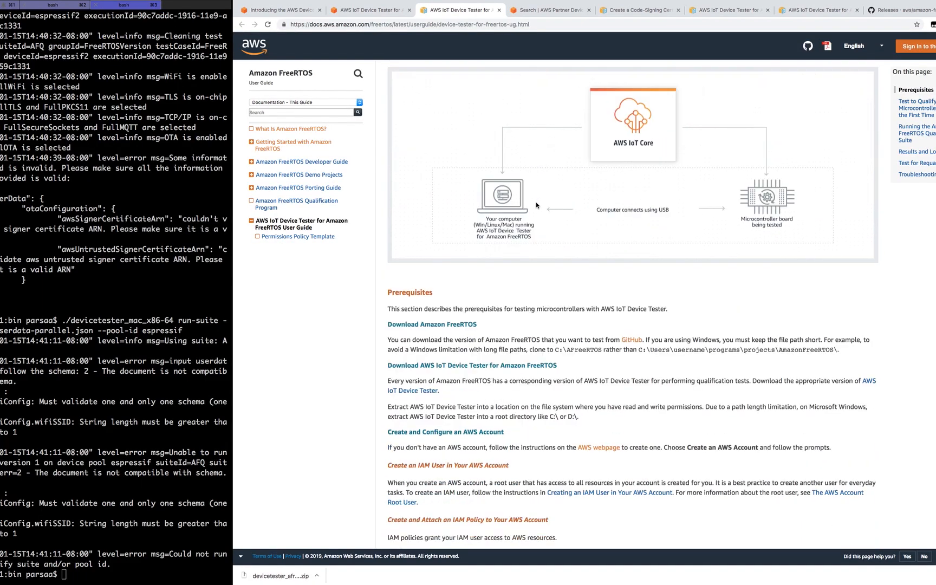
scroll(537, 204, down, 15)
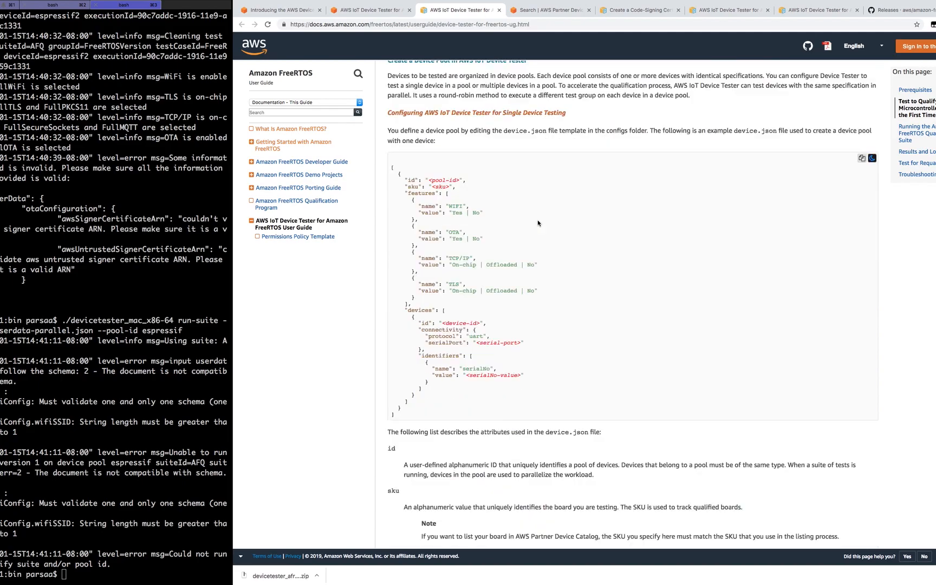
scroll(497, 159, down, 15)
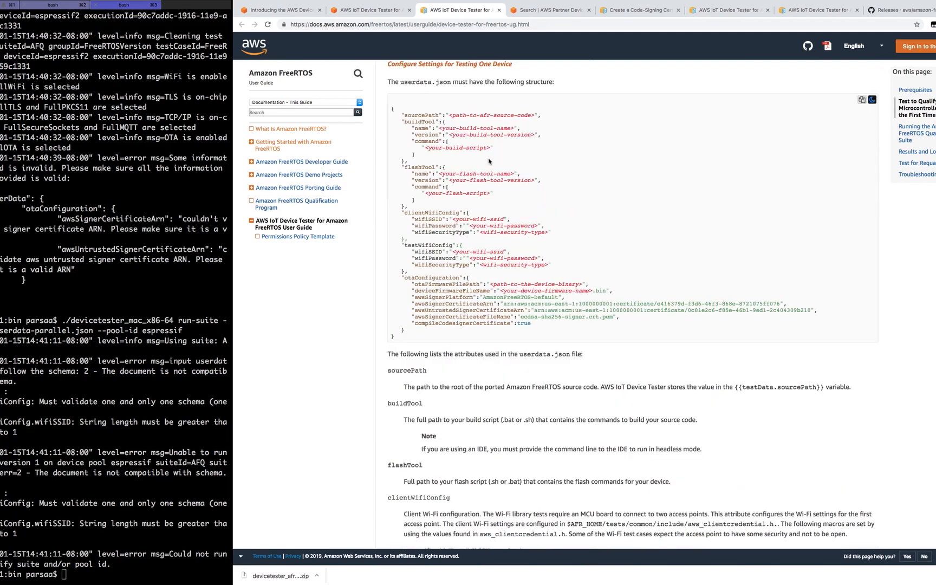
scroll(504, 185, down, 15)
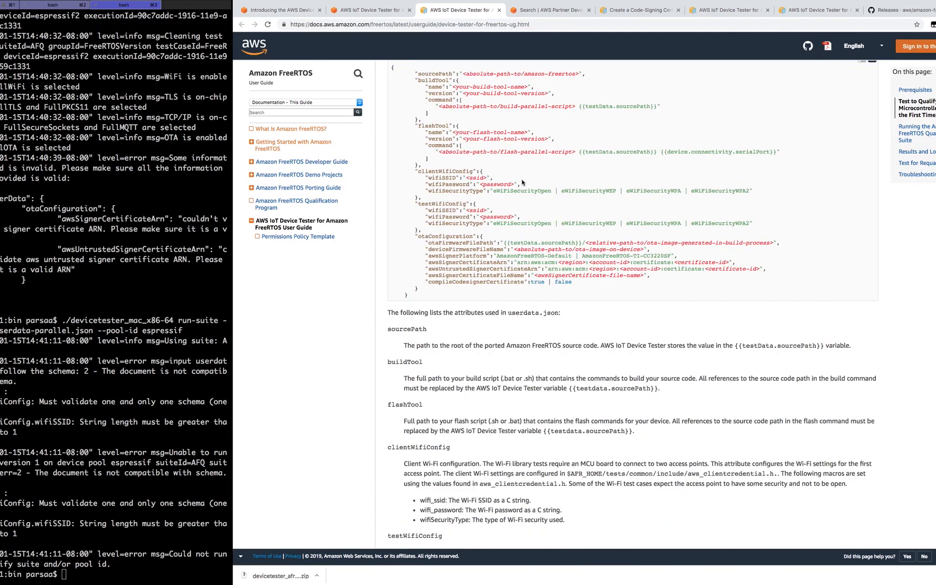